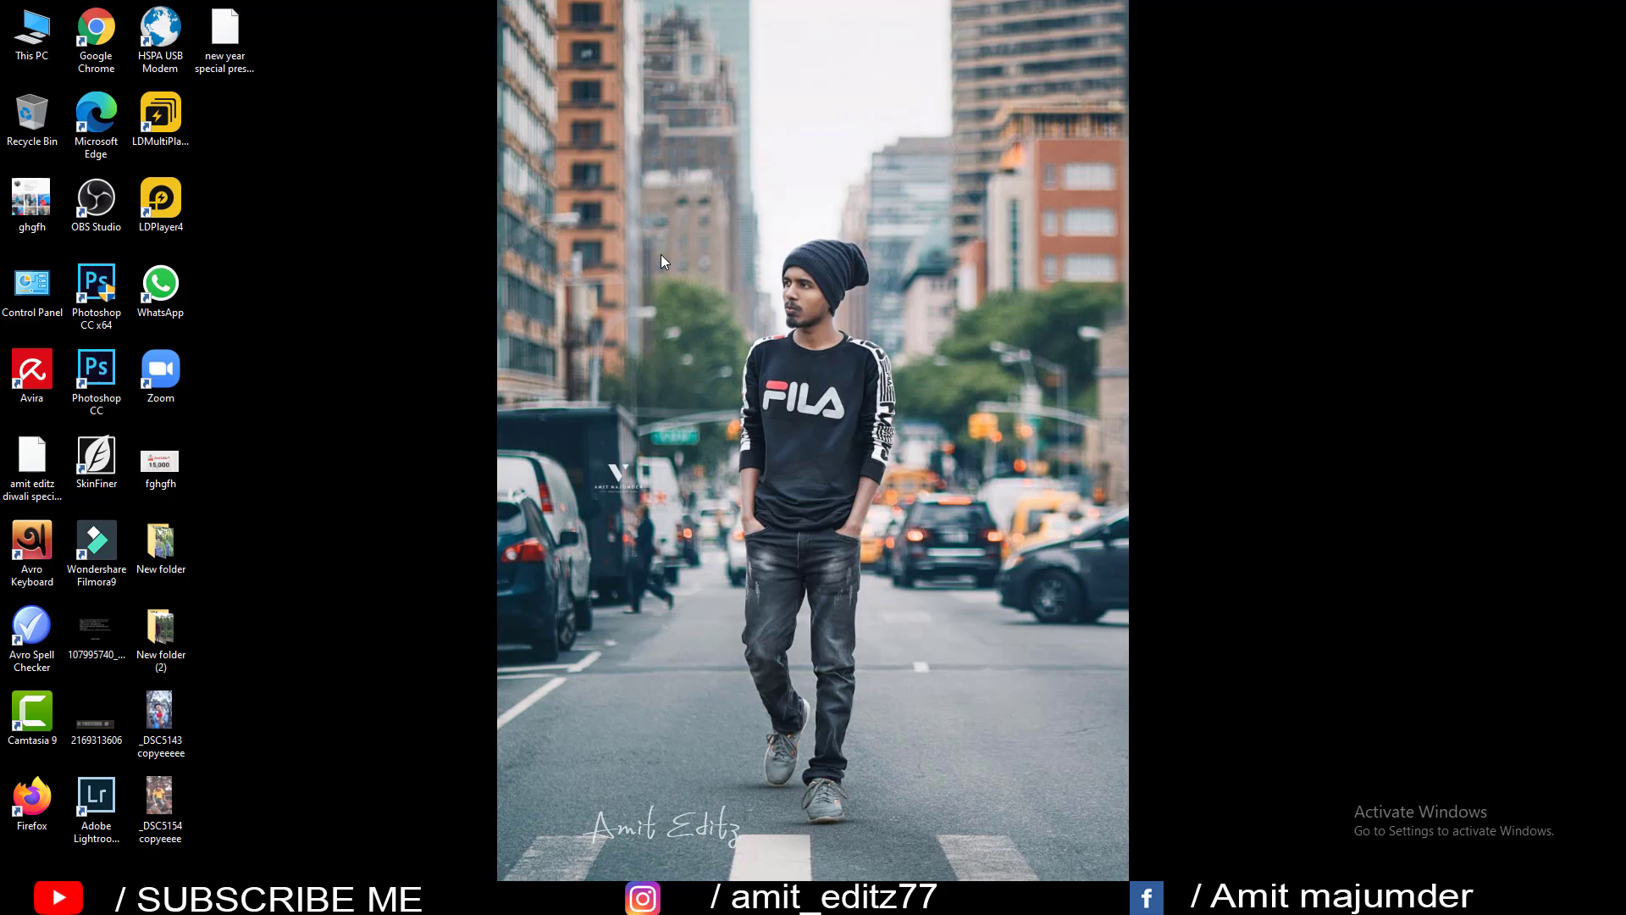
# - Open the ghgfhgf copyaaa photo in Photoshop
pyautogui.rightClick(661, 261)
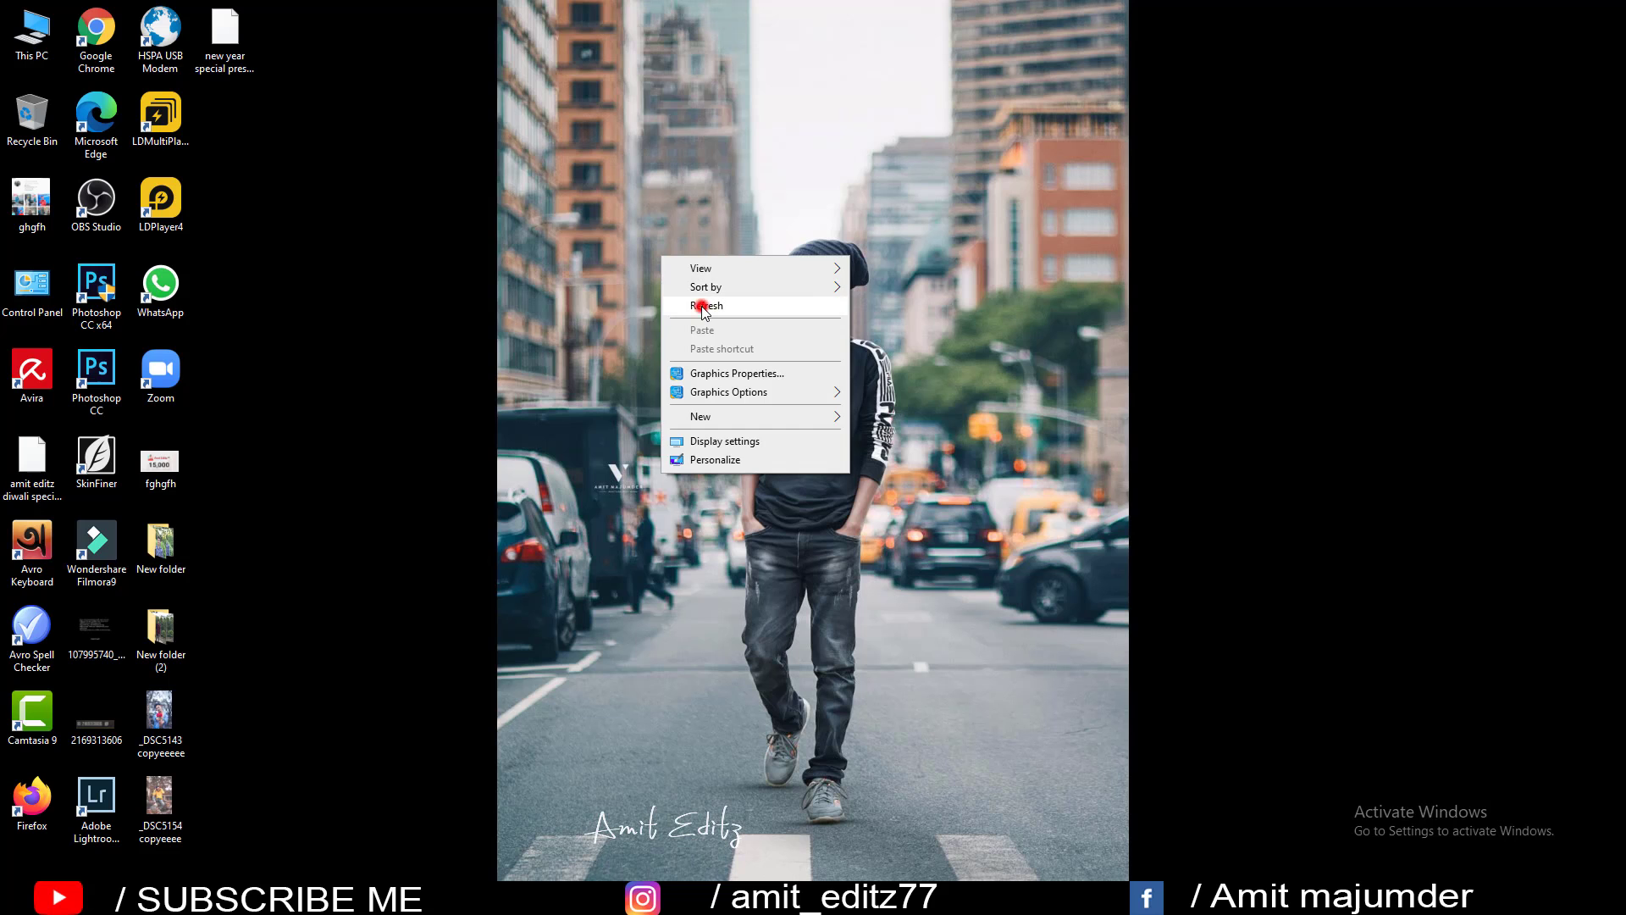
pyautogui.rightClick(684, 290)
pyautogui.click(726, 339)
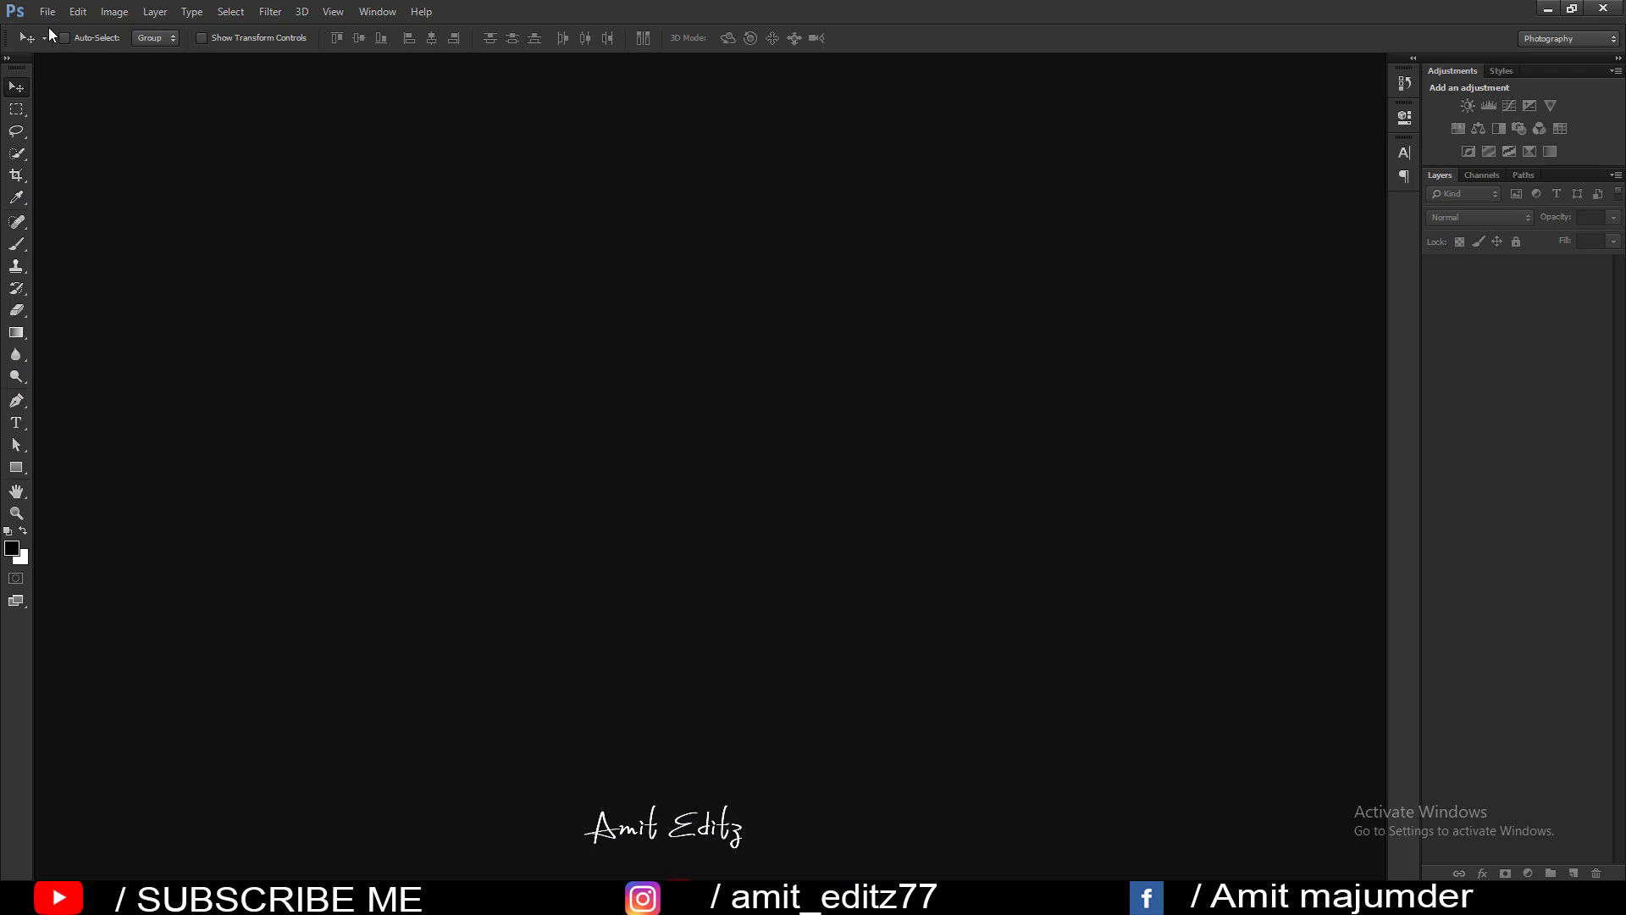
pyautogui.click(47, 12)
pyautogui.click(64, 47)
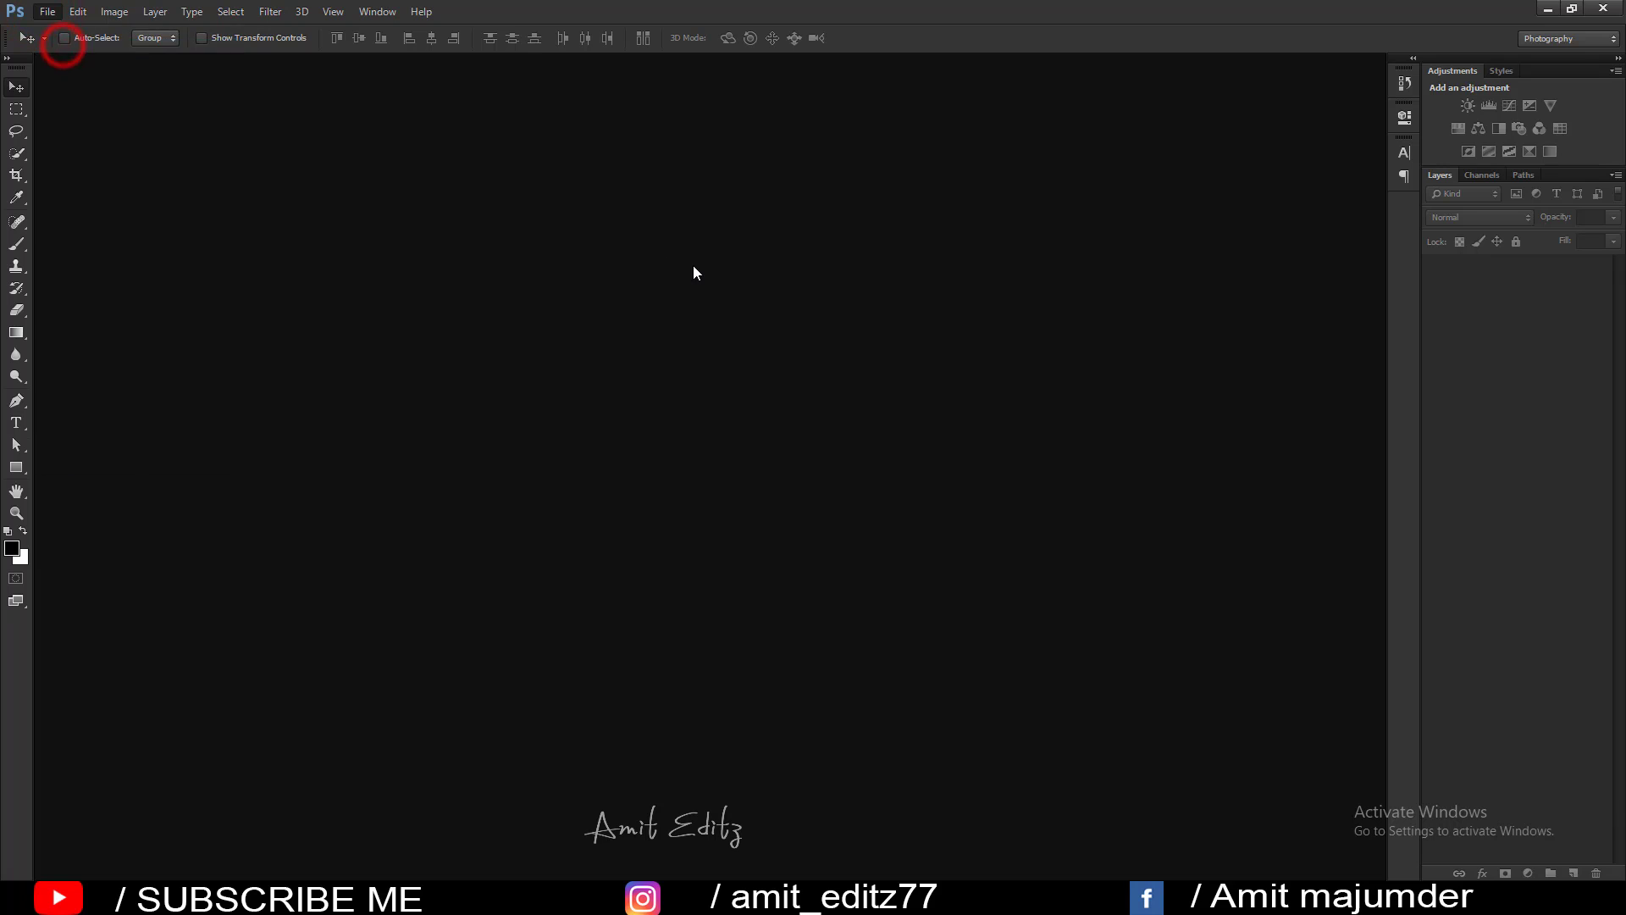
pyautogui.click(590, 146)
pyautogui.click(683, 429)
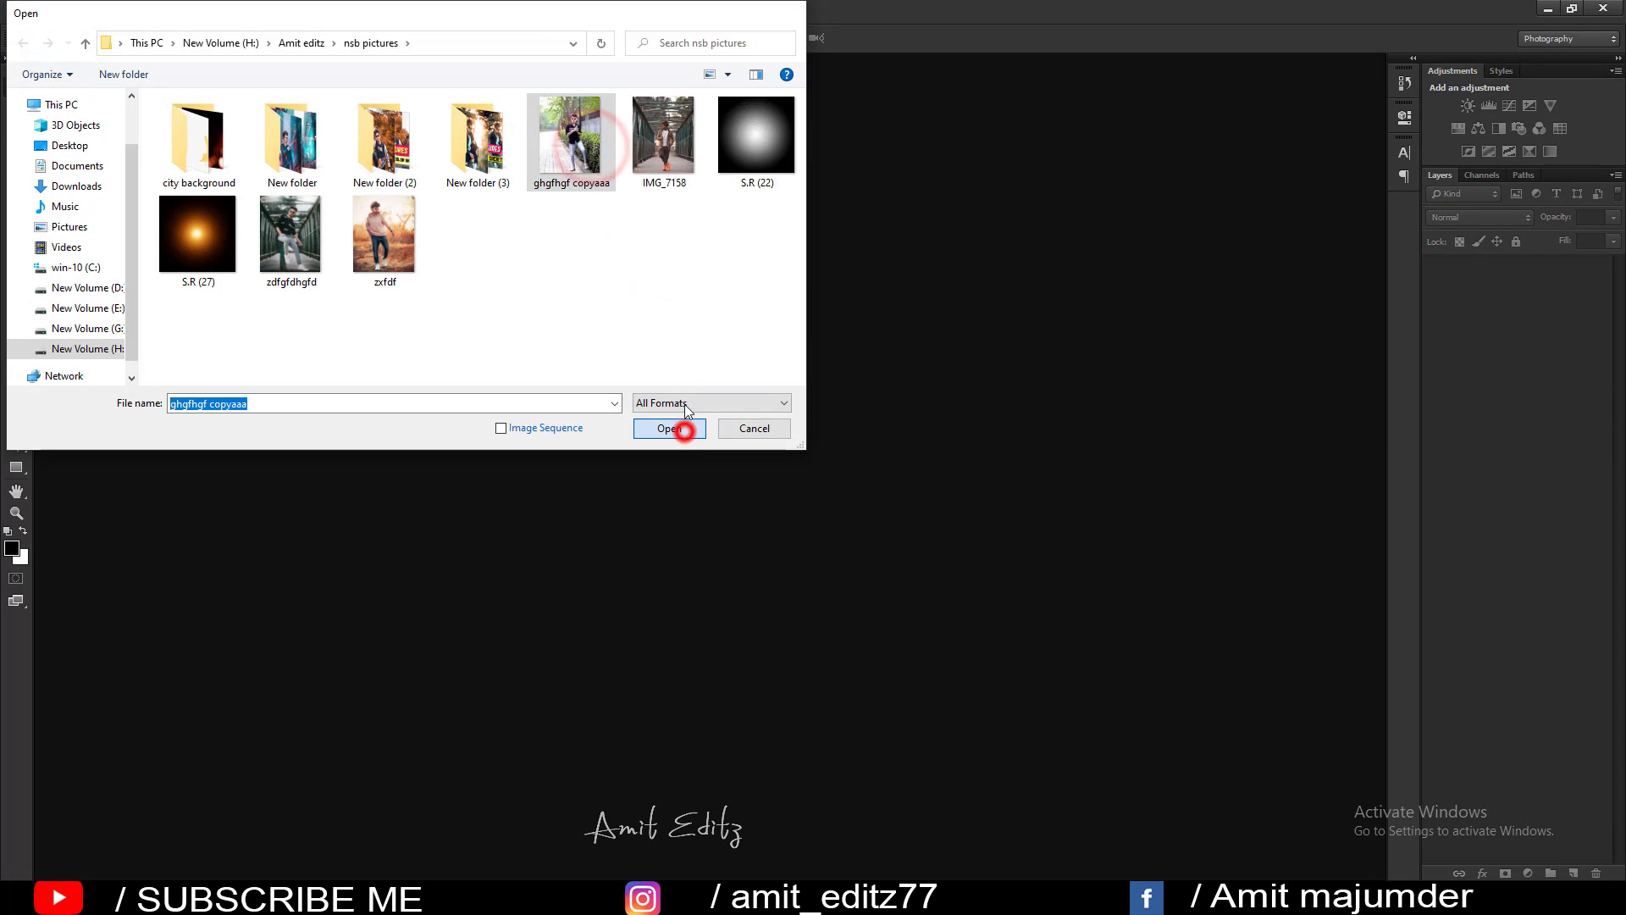
pyautogui.moveTo(429, 64); pyautogui.dragTo(556, 62)
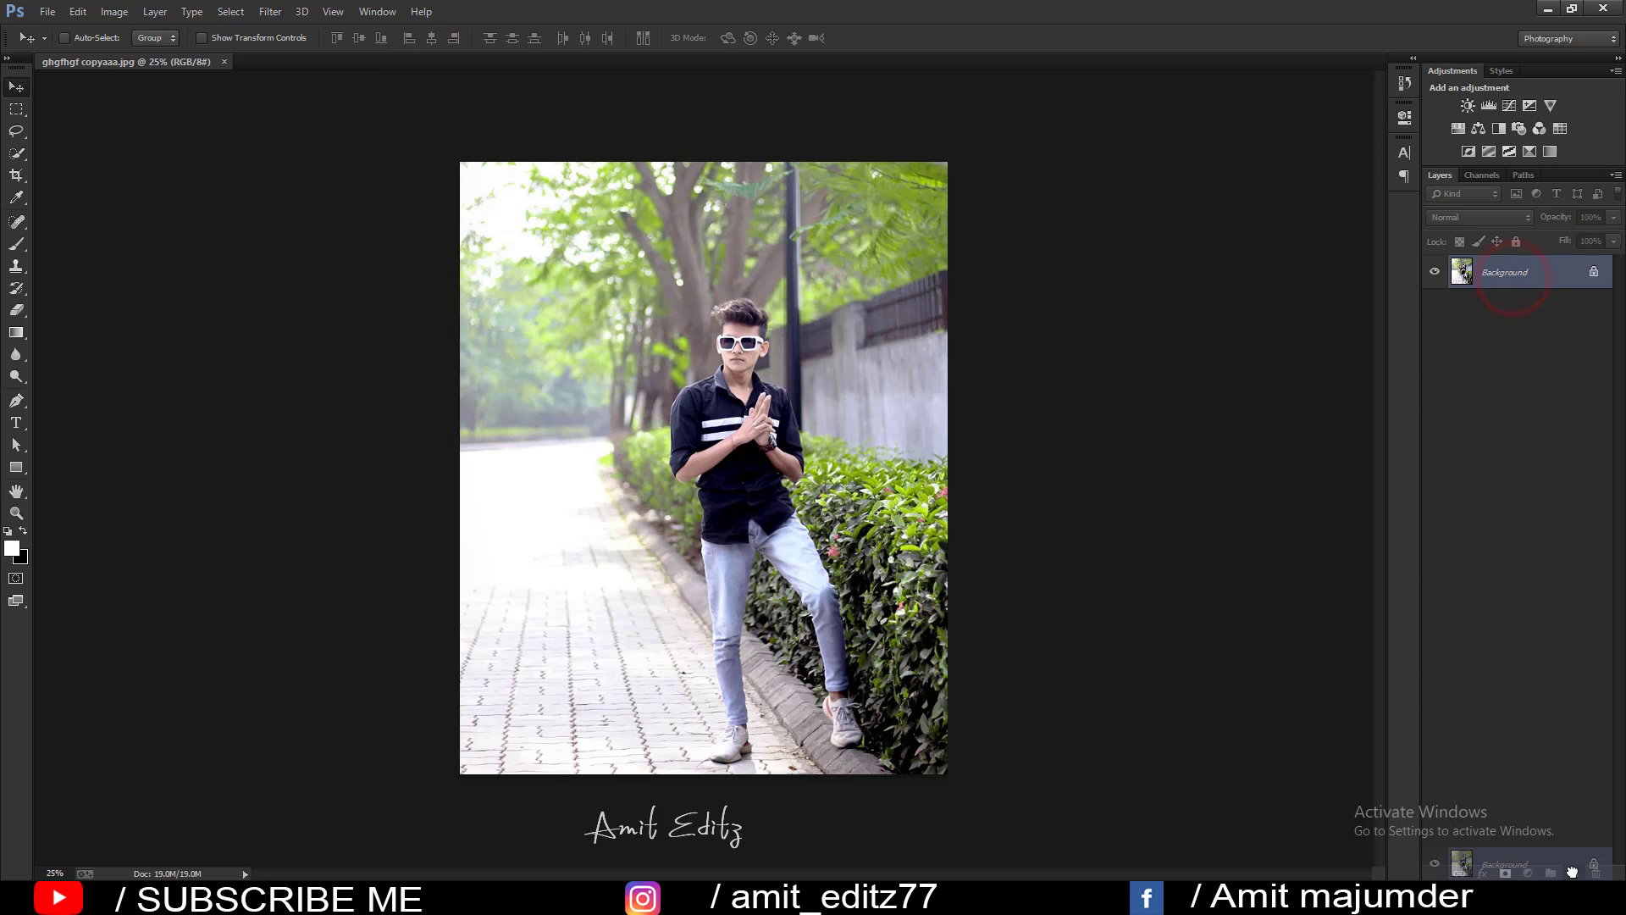
# - Duplicate the Background layer and crop a thin strip off the left edge
pyautogui.moveTo(1517, 299); pyautogui.dragTo(1574, 874)
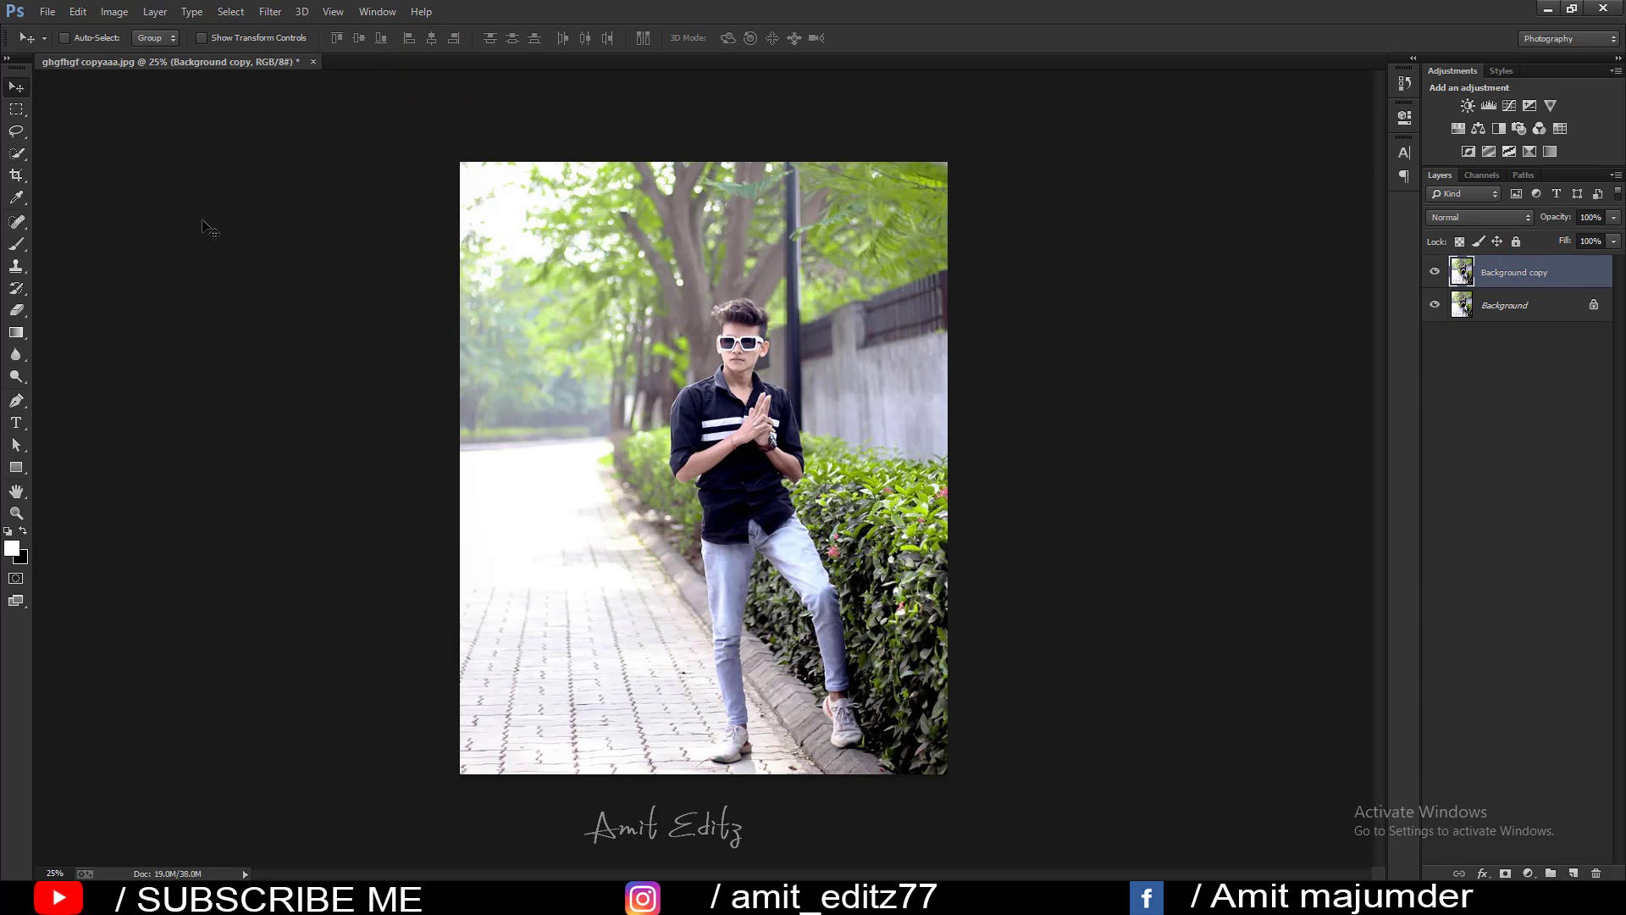
pyautogui.click(16, 176)
pyautogui.moveTo(462, 470); pyautogui.dragTo(476, 470)
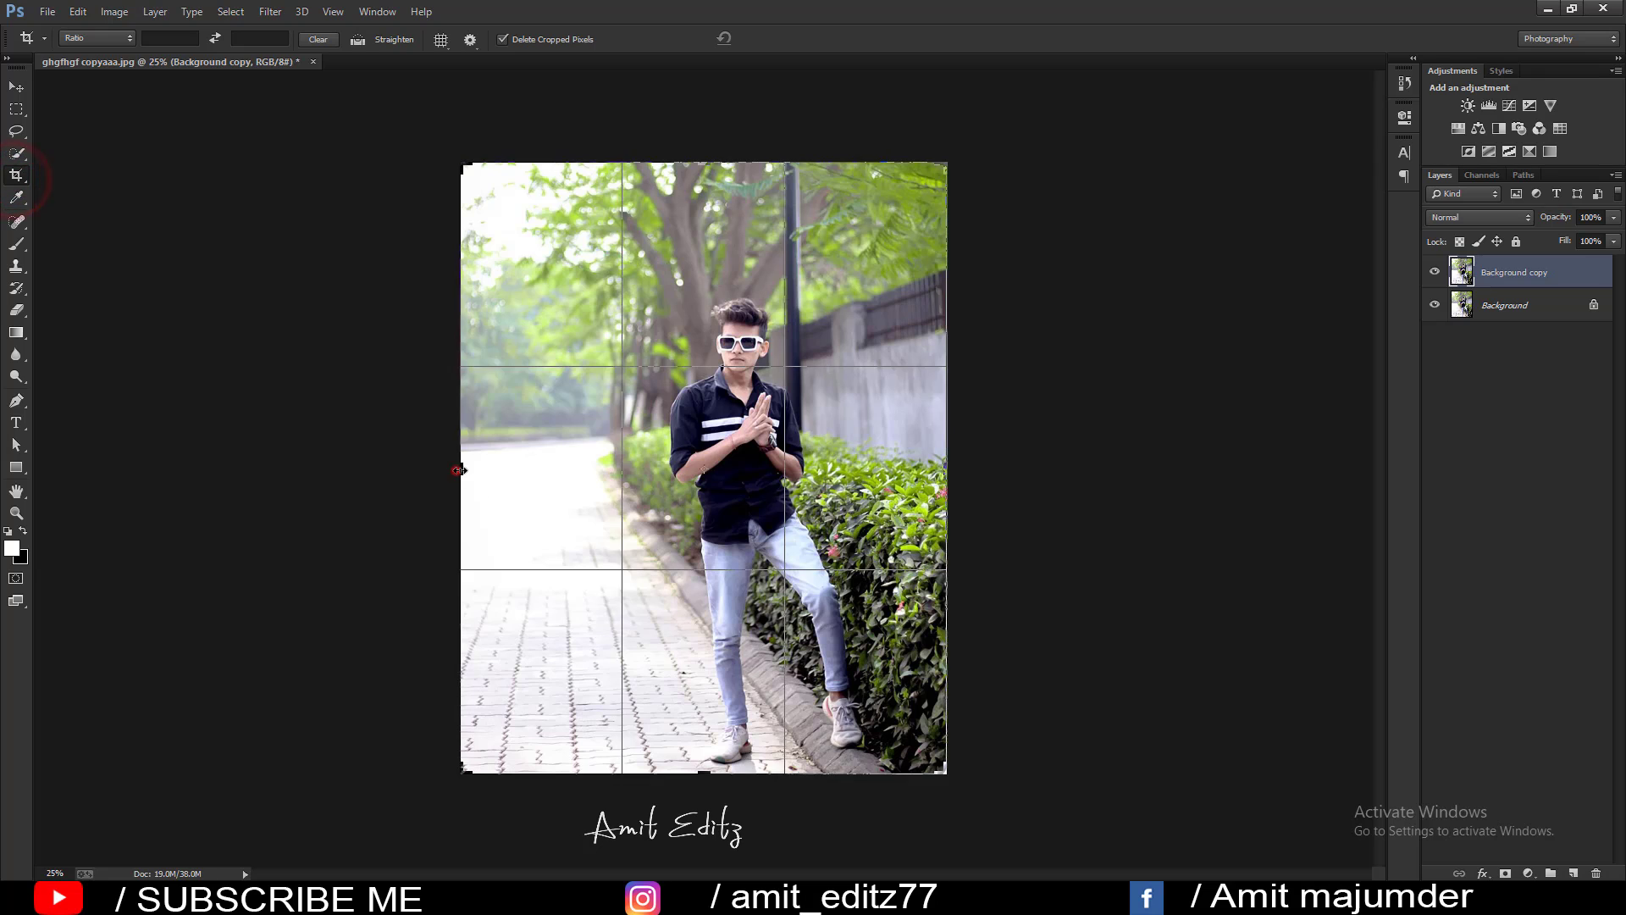
pyautogui.press('Return')
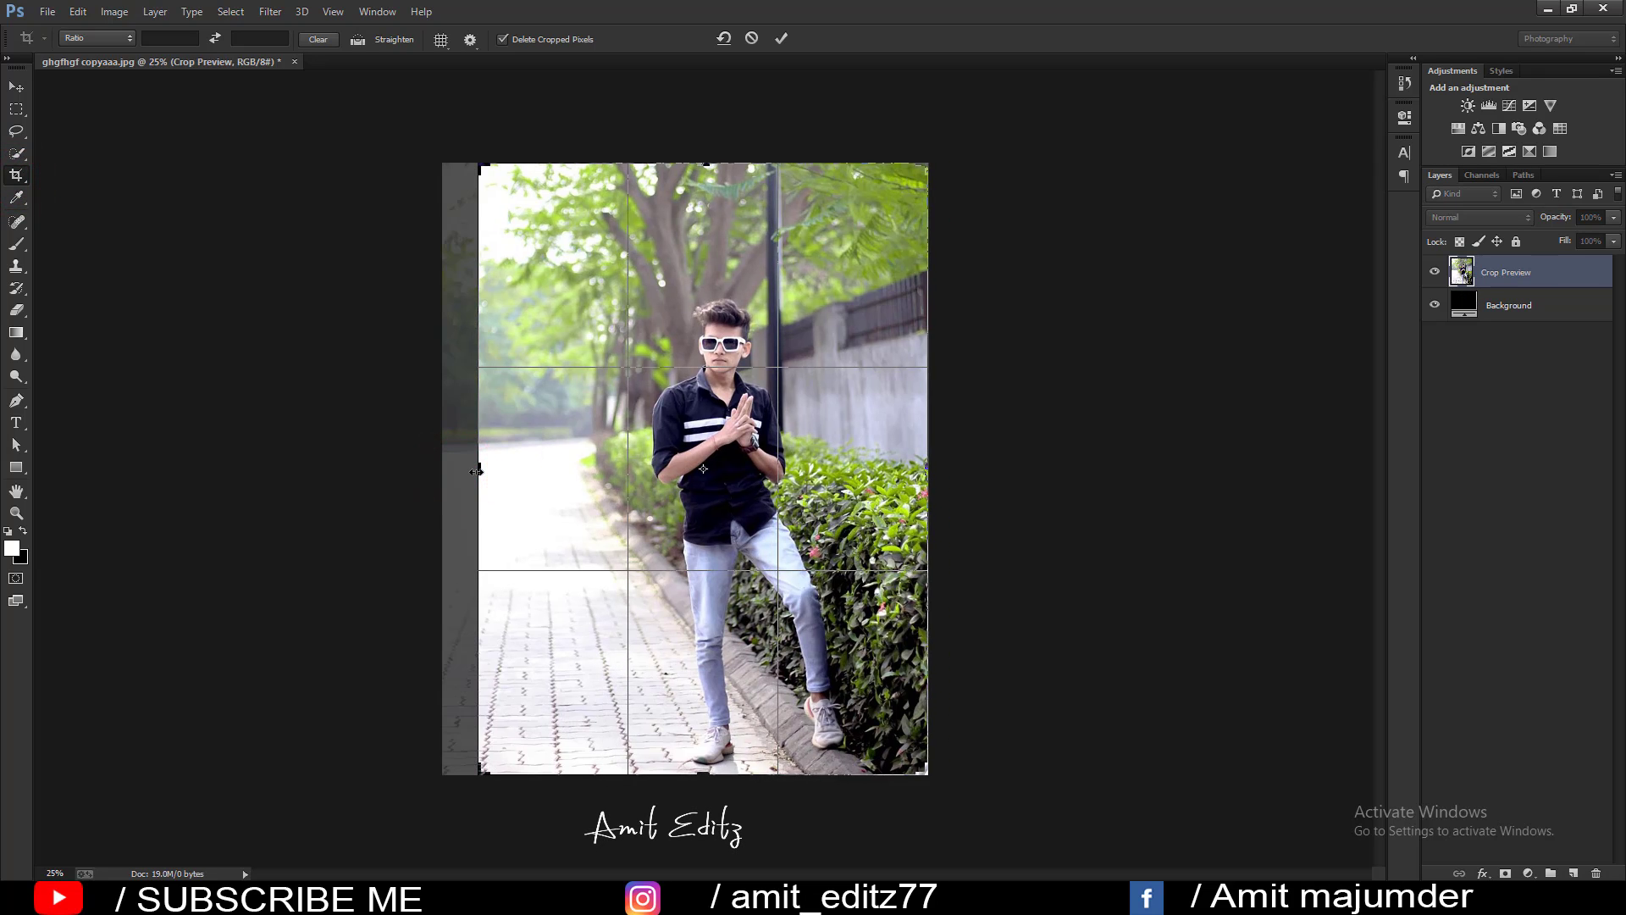
# - In the Camera Raw filter, raise contrast, lower highlights and brighten whites and shadows
pyautogui.click(270, 11)
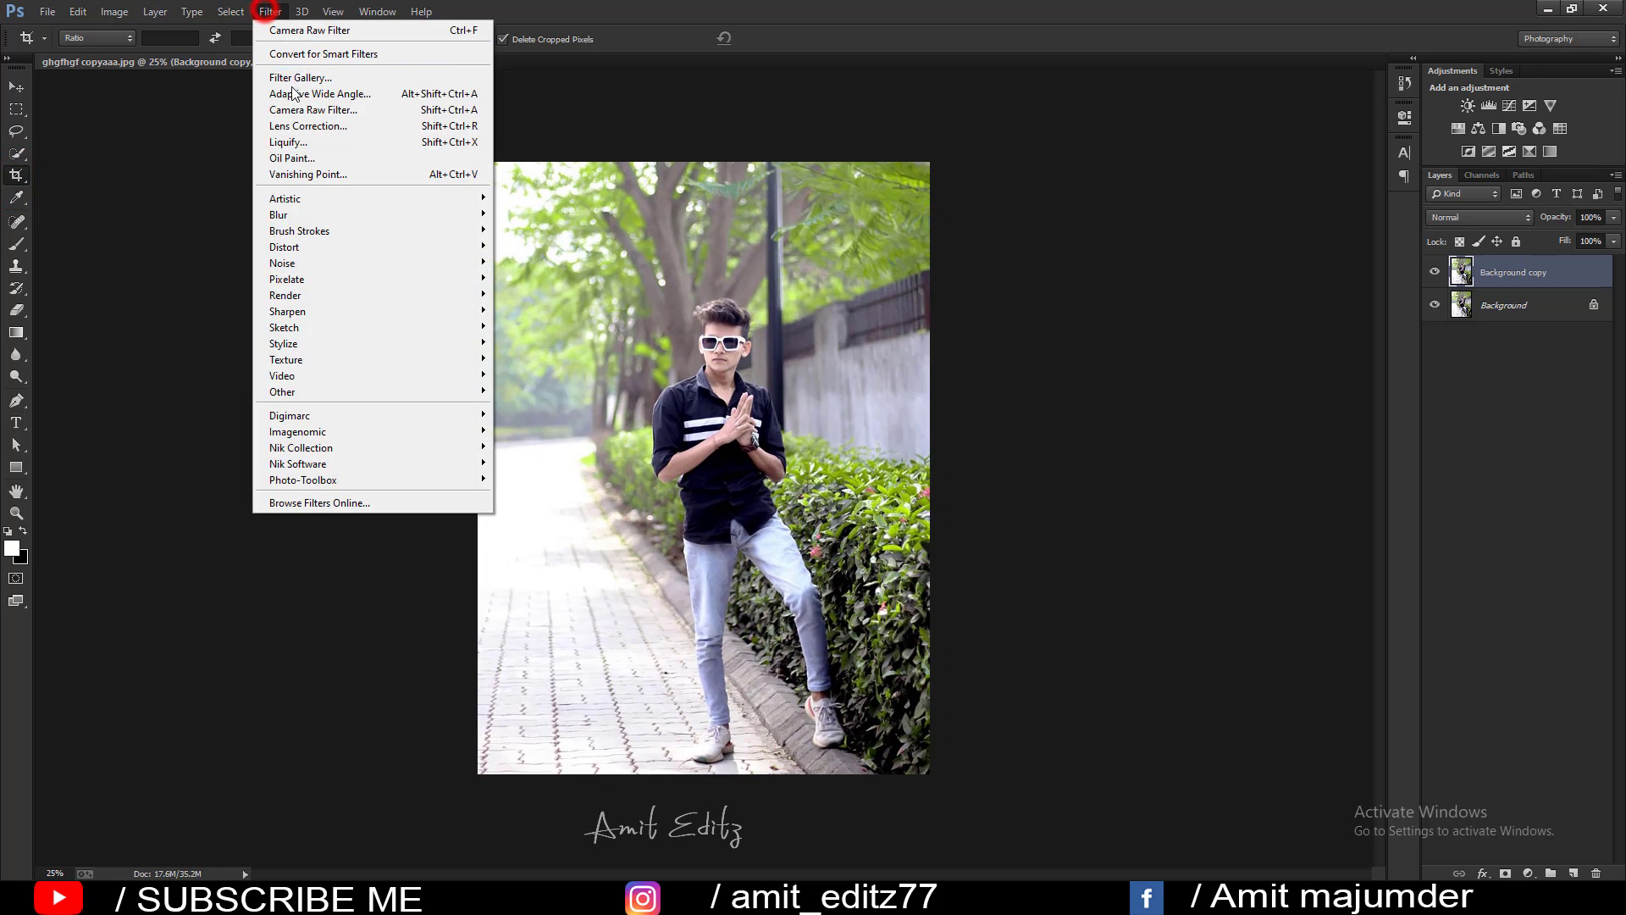
pyautogui.click(297, 108)
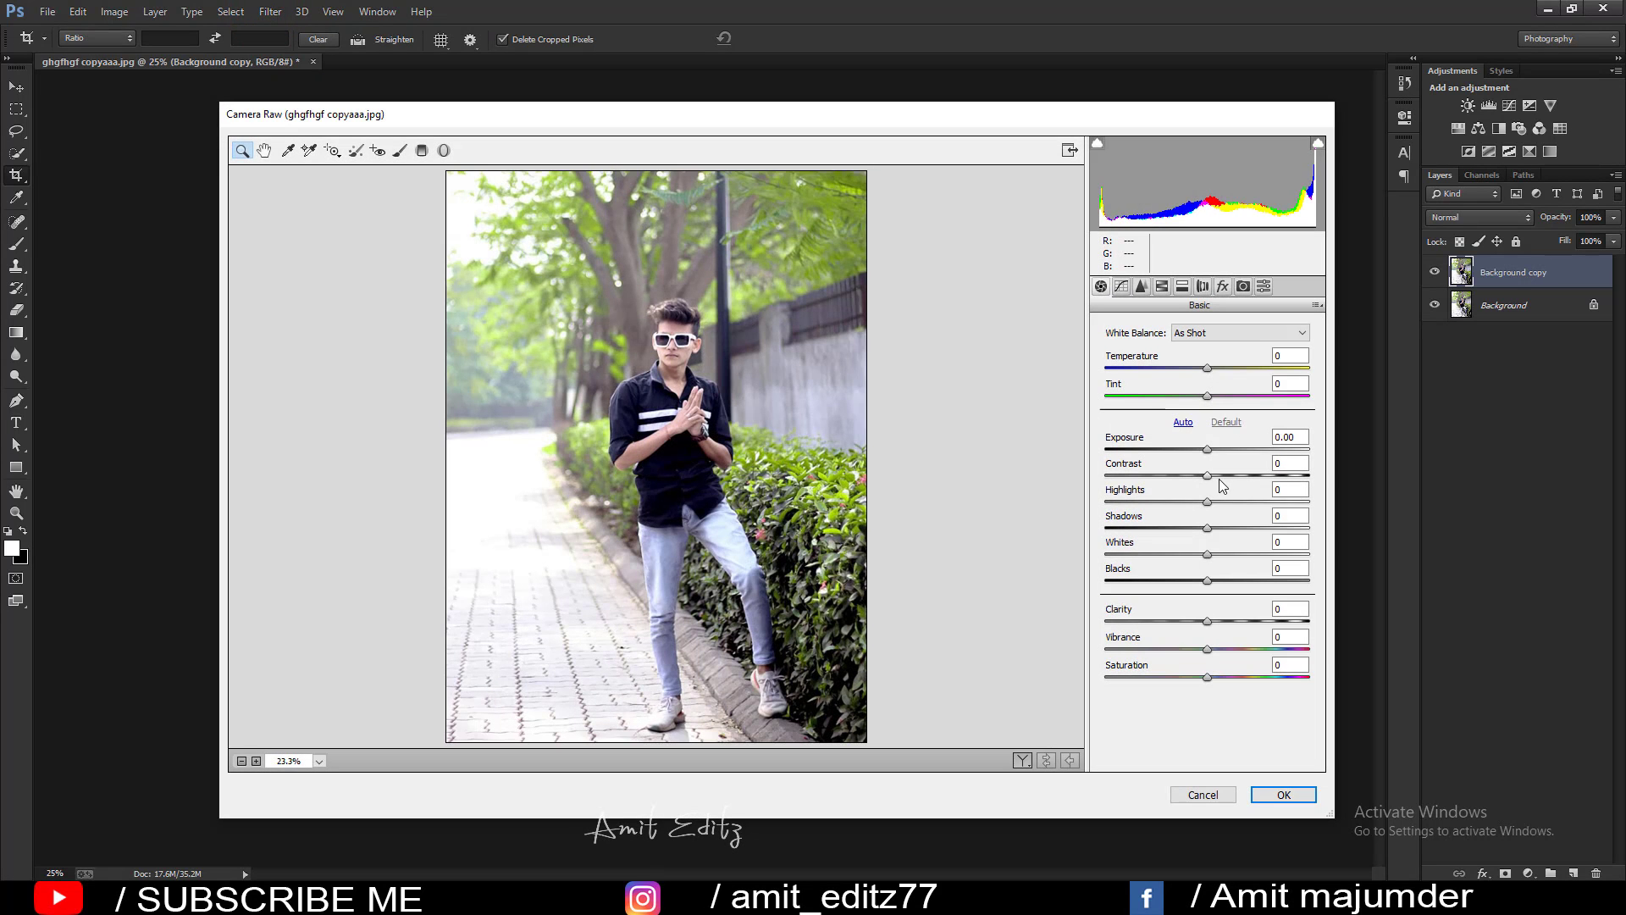
pyautogui.moveTo(1207, 475)
pyautogui.mouseDown()
pyautogui.moveTo(1223, 475)
pyautogui.moveTo(1116, 499)
pyautogui.moveTo(1169, 501)
pyautogui.mouseUp()
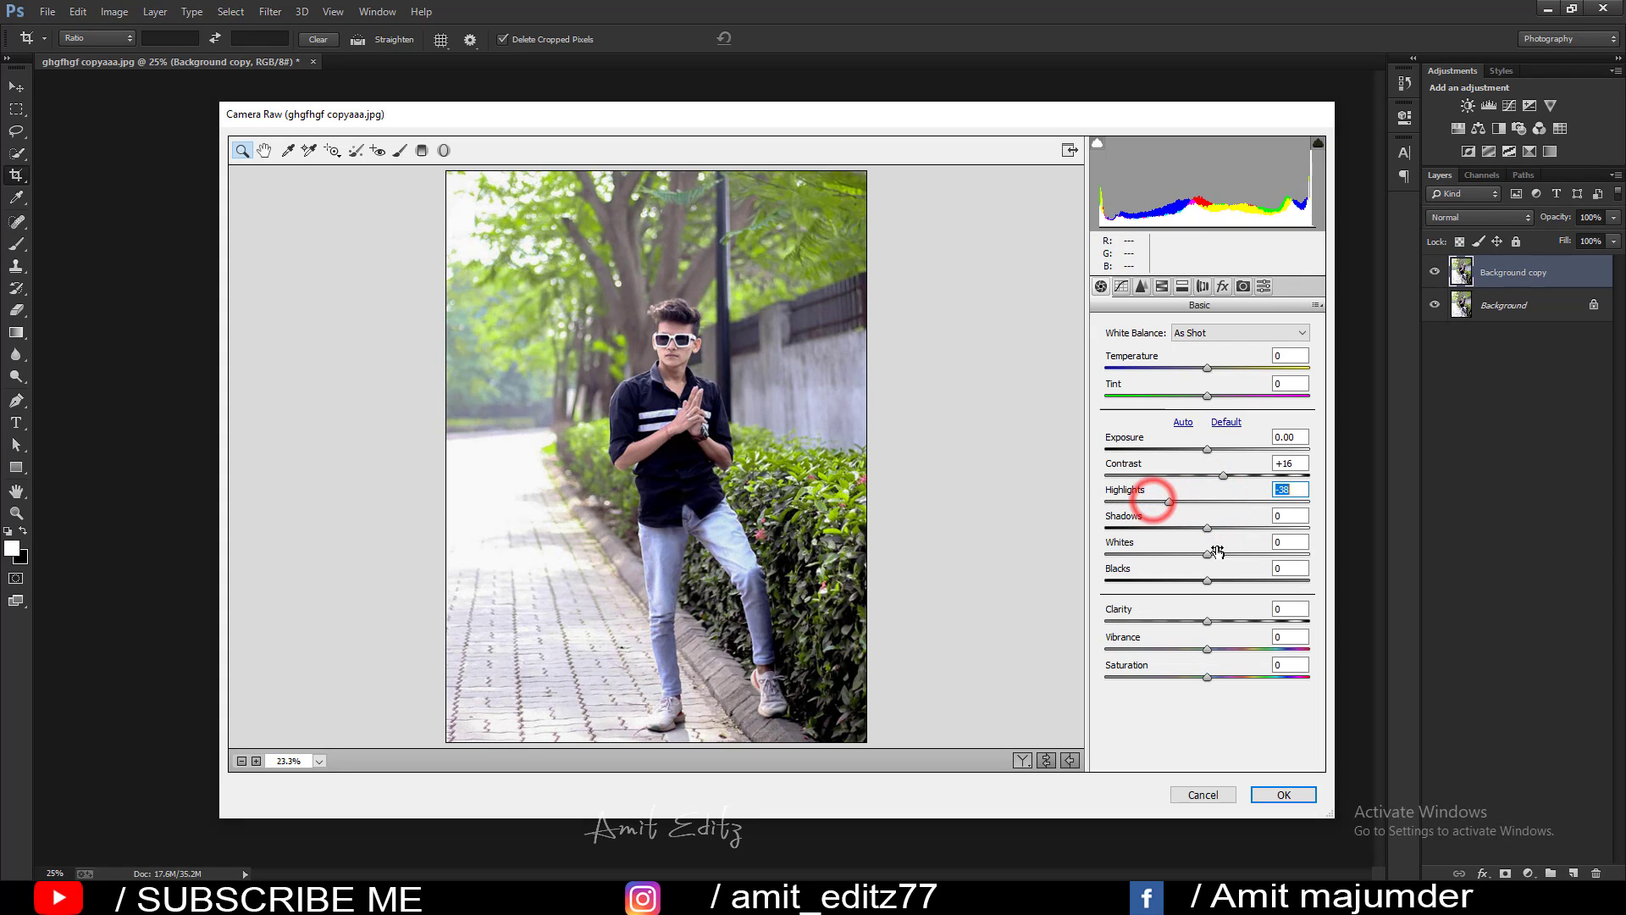
pyautogui.moveTo(1207, 554)
pyautogui.mouseDown()
pyautogui.moveTo(1172, 553)
pyautogui.moveTo(1225, 527)
pyautogui.moveTo(1217, 621)
pyautogui.mouseUp()
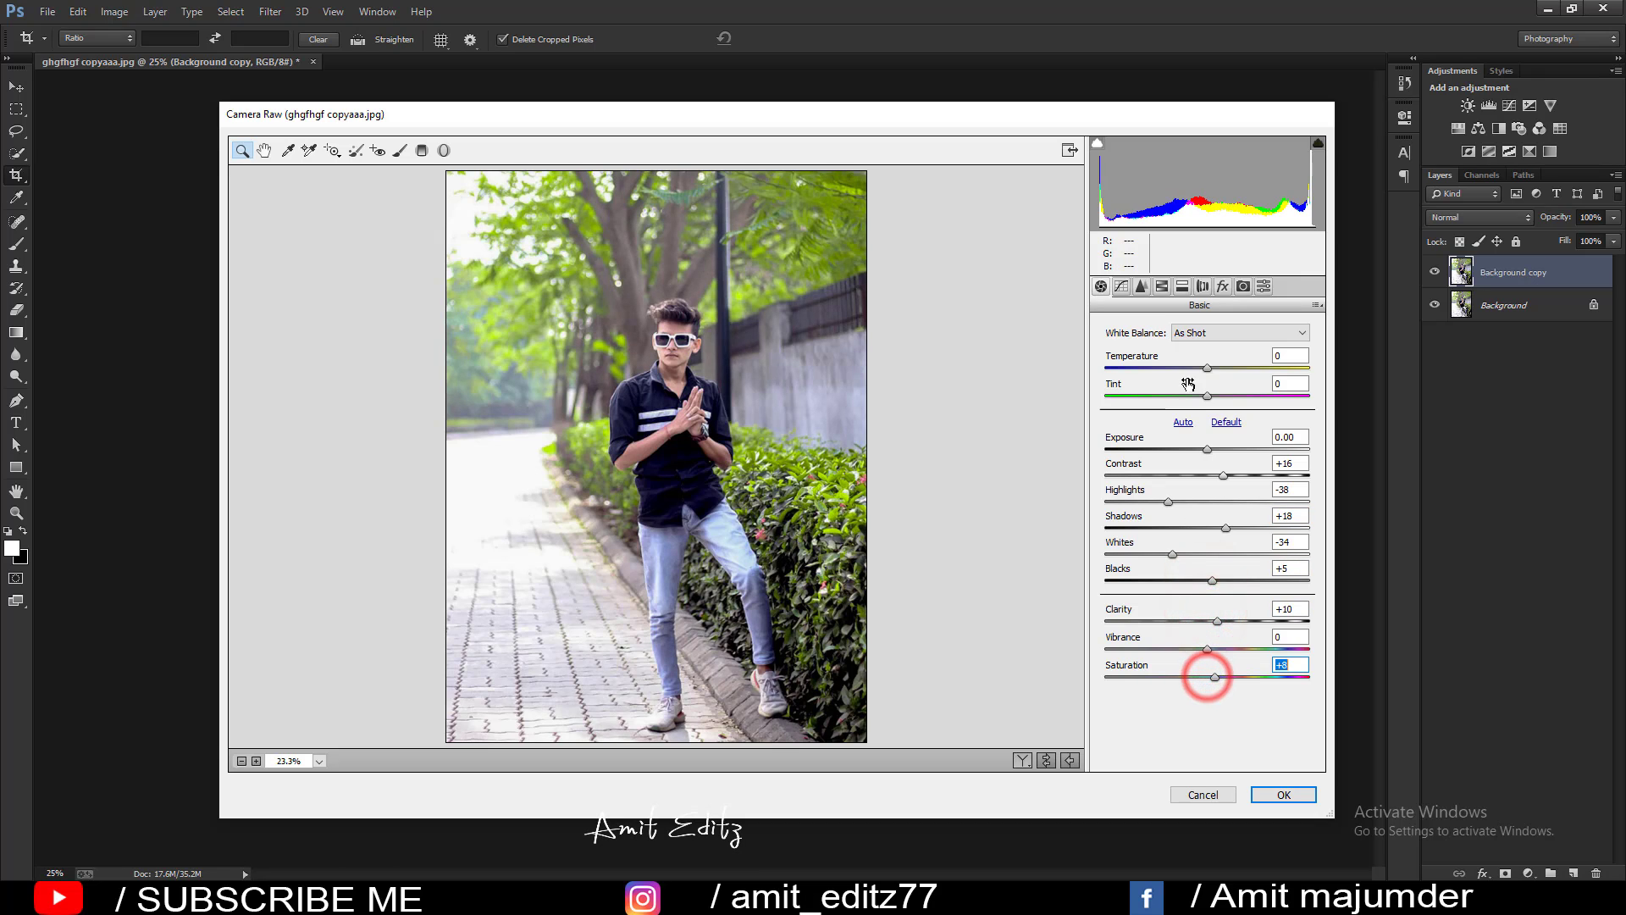
# - Set HSL Greens hue to -100 and split-toning highlight hue to 45, then apply
pyautogui.click(1162, 287)
pyautogui.moveTo(1206, 490); pyautogui.dragTo(1065, 490)
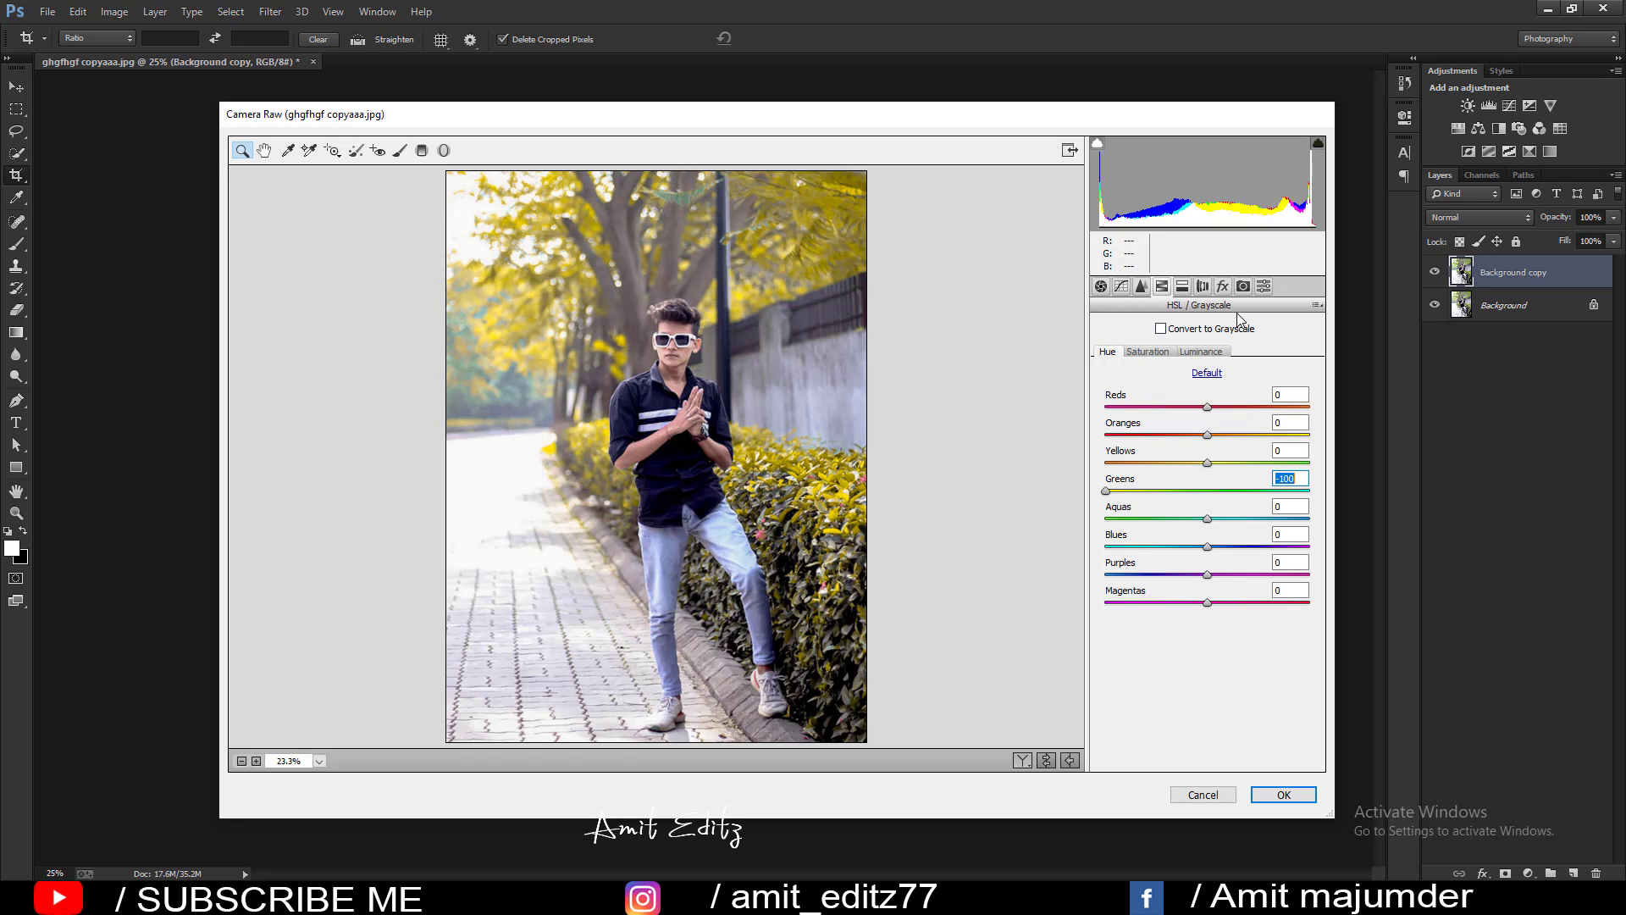
pyautogui.click(1182, 286)
pyautogui.click(1131, 352)
pyautogui.click(1108, 381)
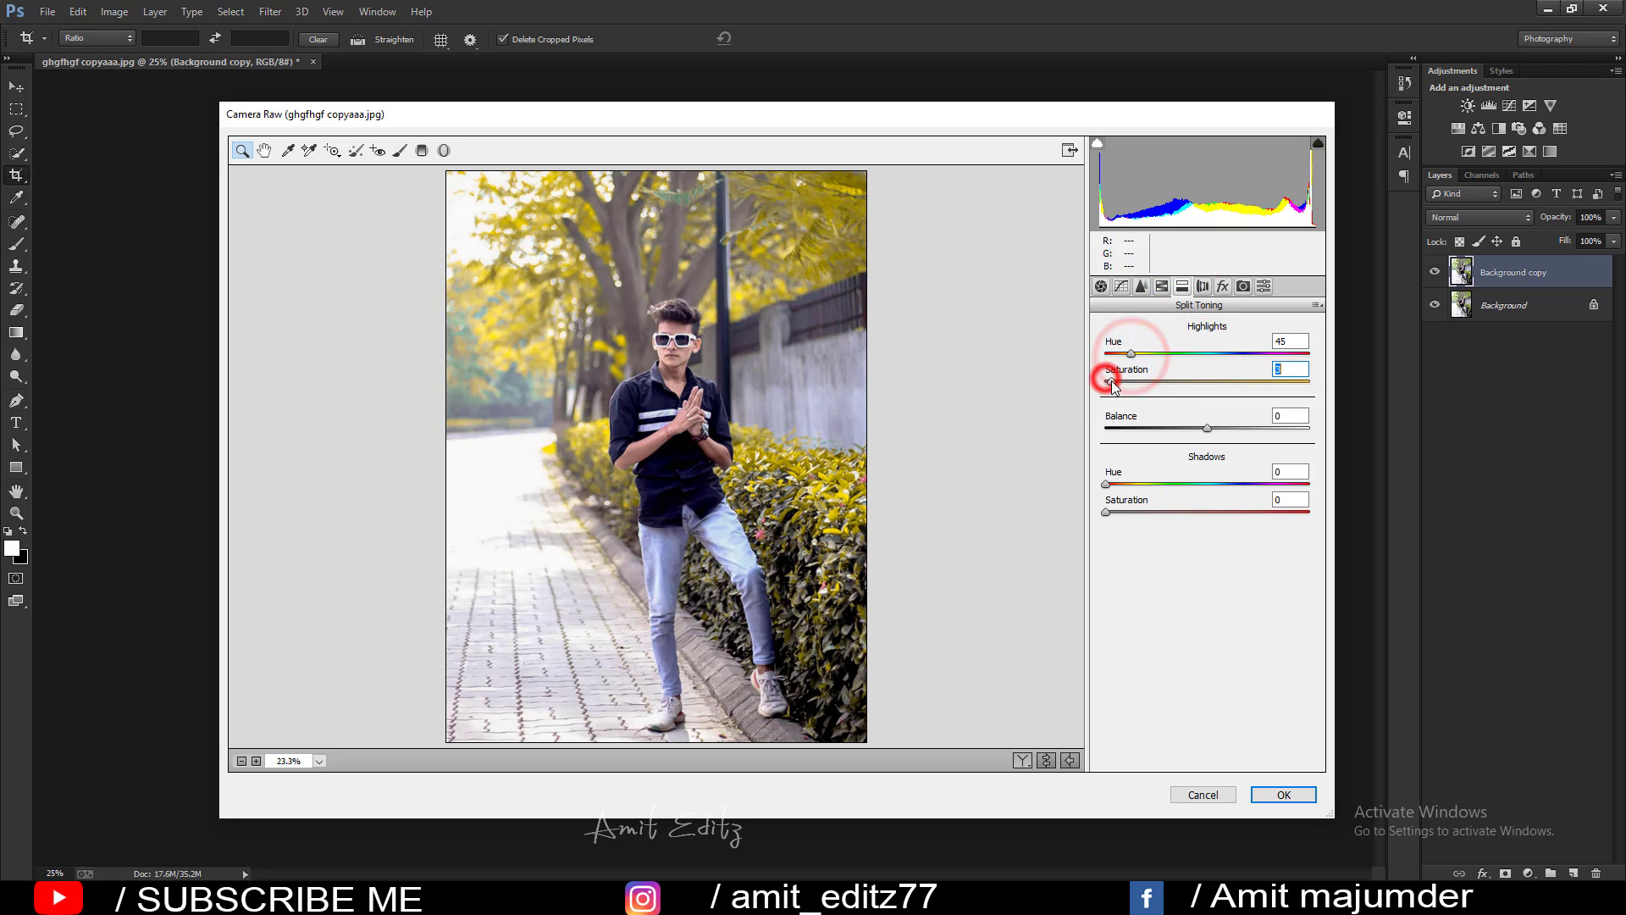
pyautogui.click(1283, 795)
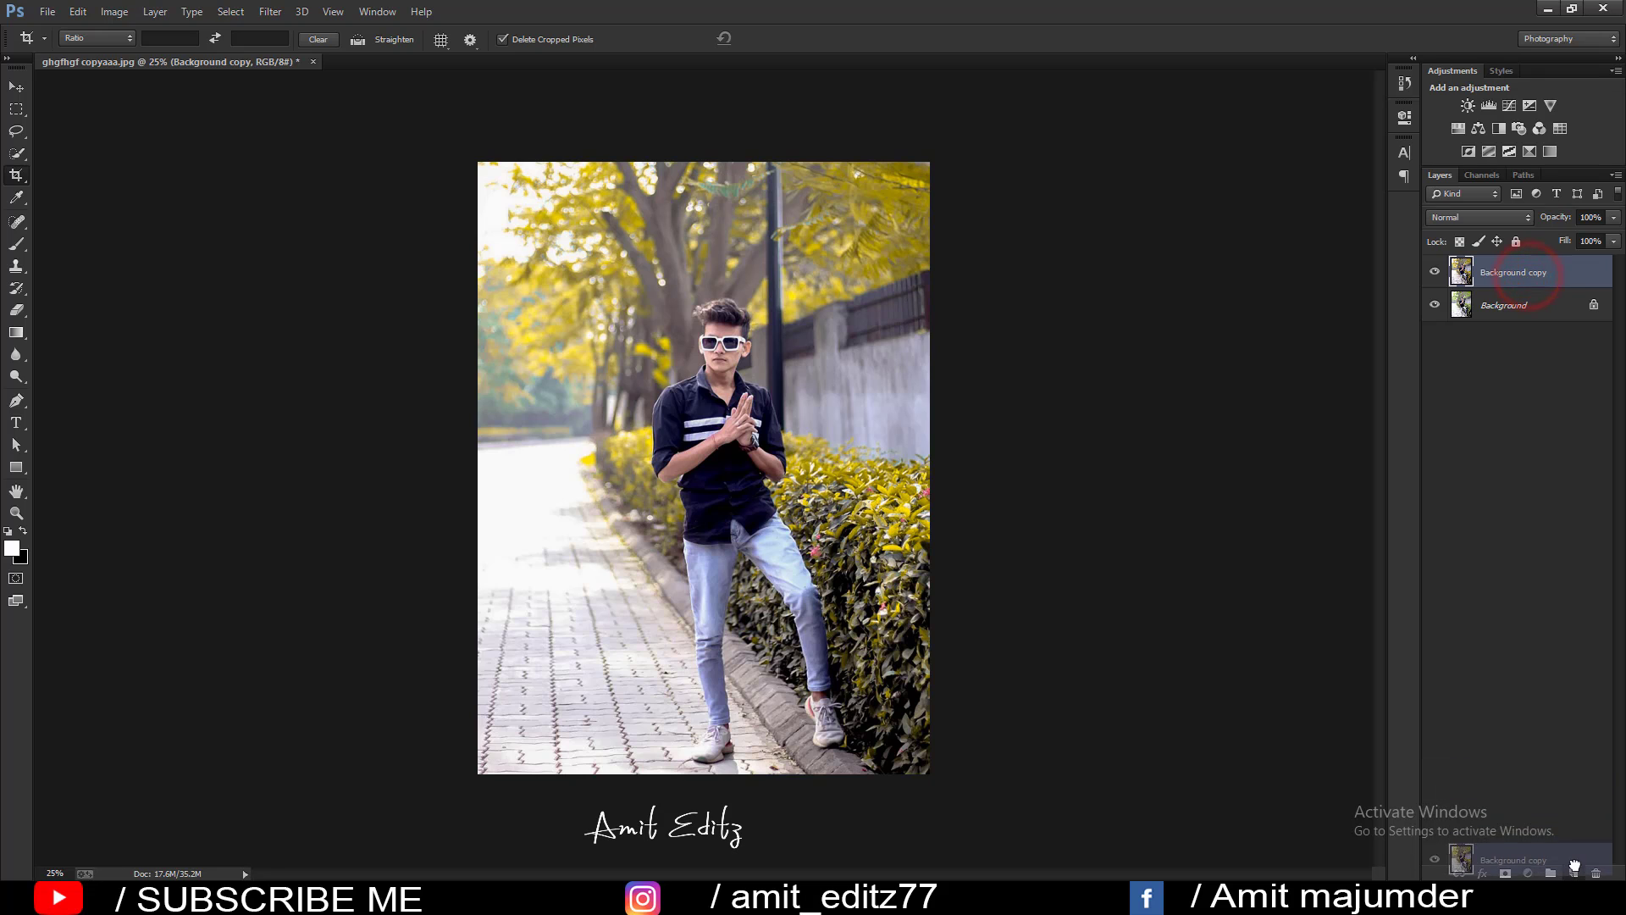
# - Duplicate the graded layer and open the zxfdf reference photo
pyautogui.moveTo(1528, 281); pyautogui.dragTo(1572, 872)
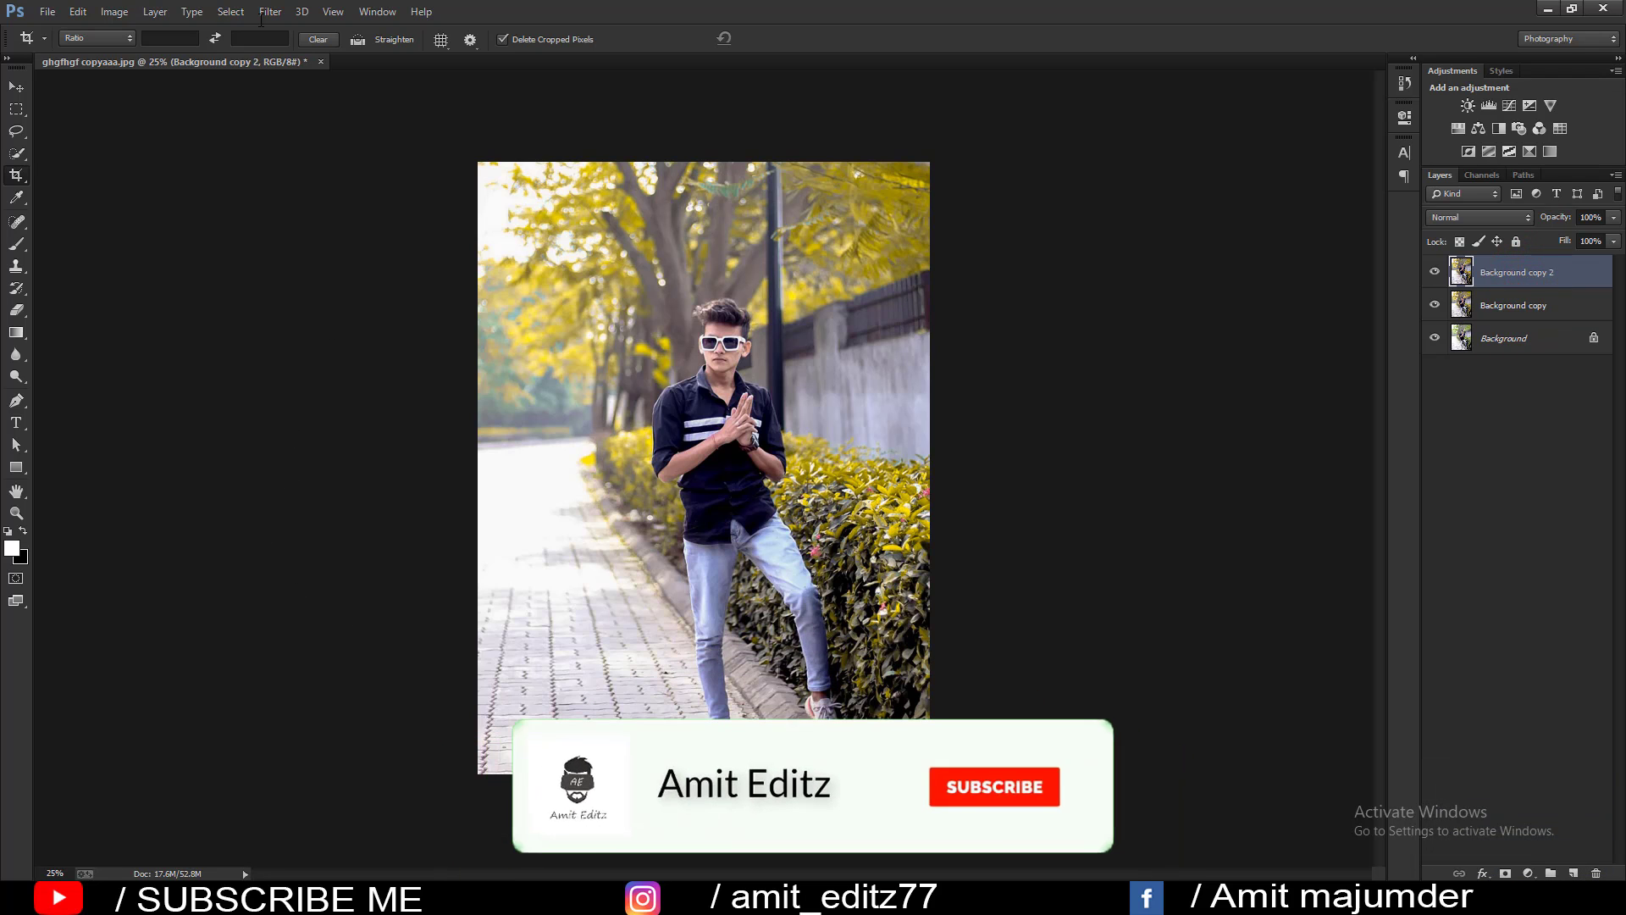
pyautogui.click(48, 11)
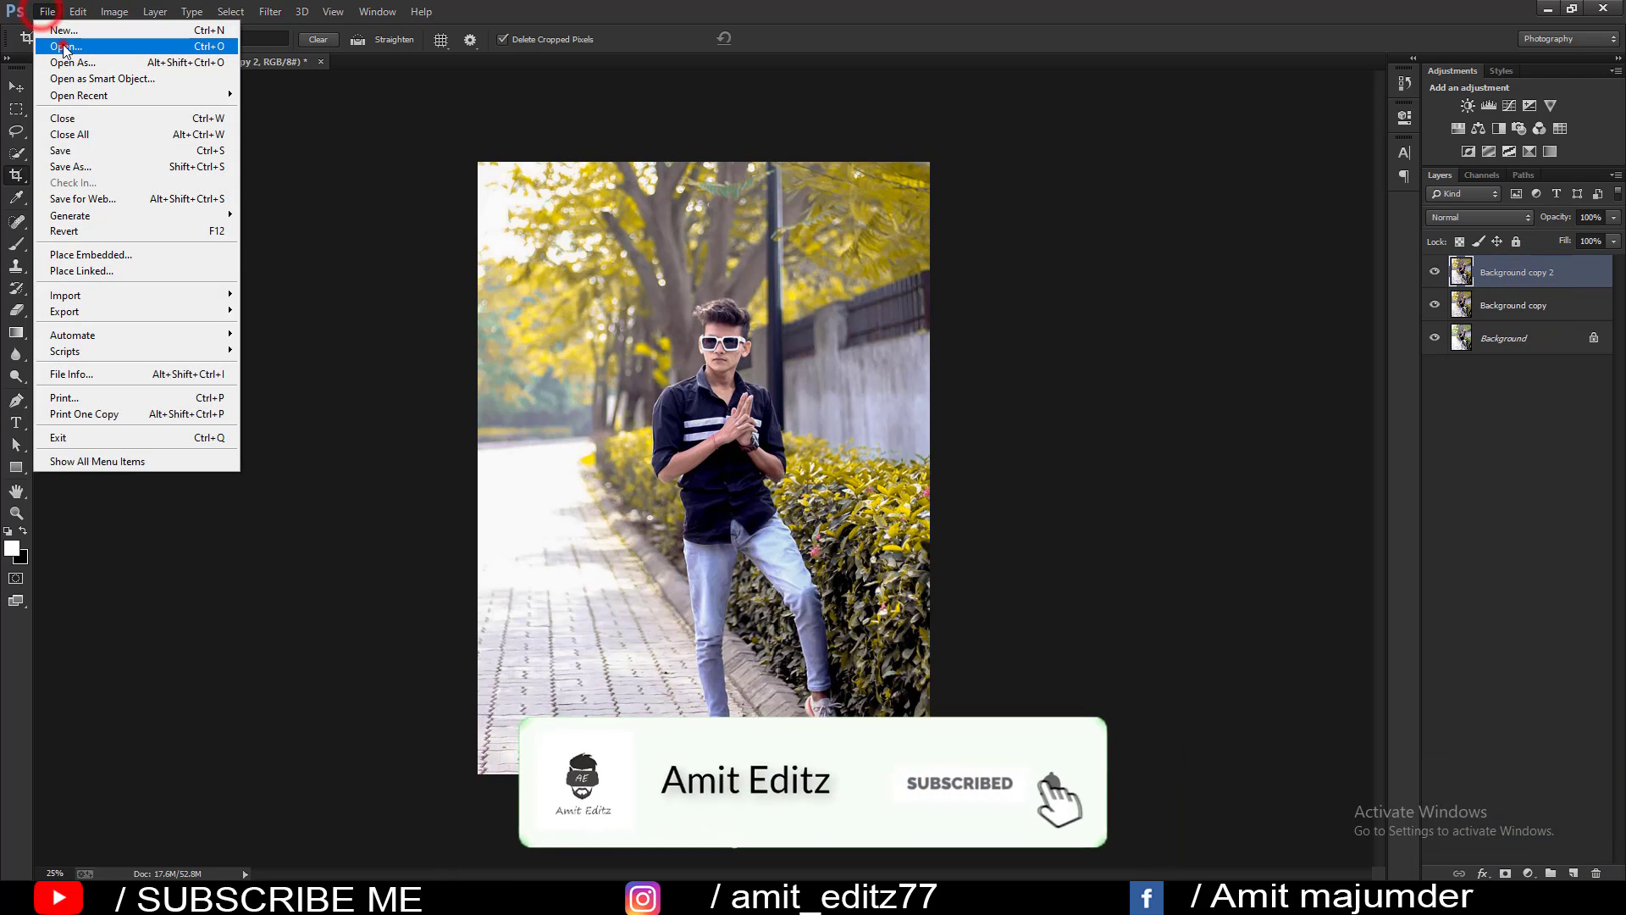
pyautogui.click(55, 42)
pyautogui.click(384, 234)
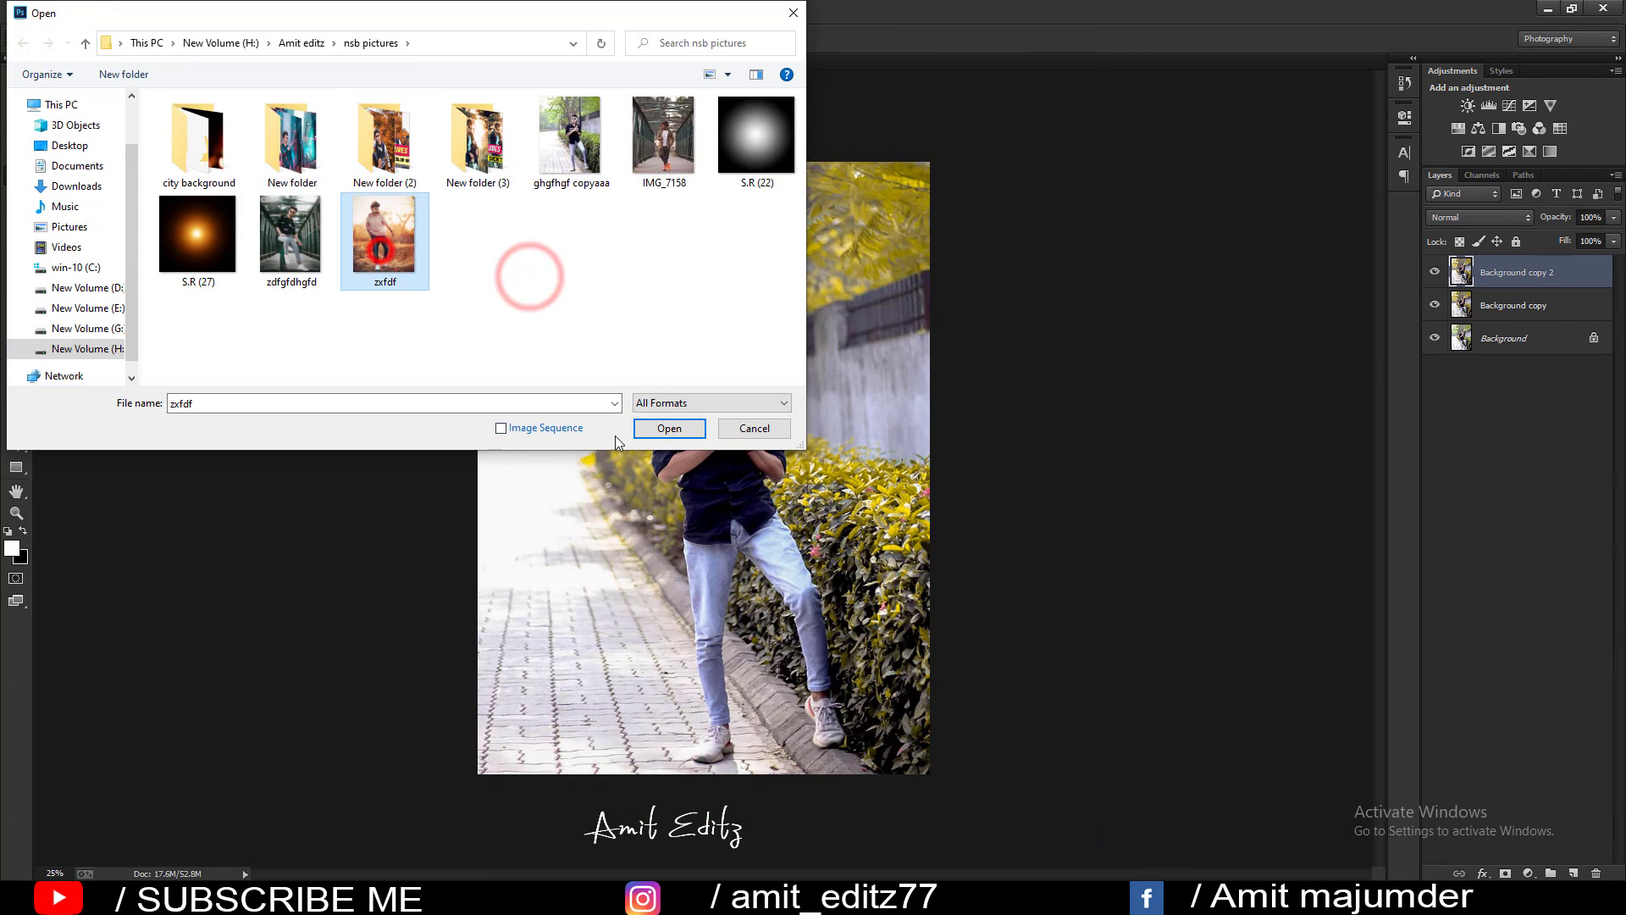
pyautogui.click(668, 428)
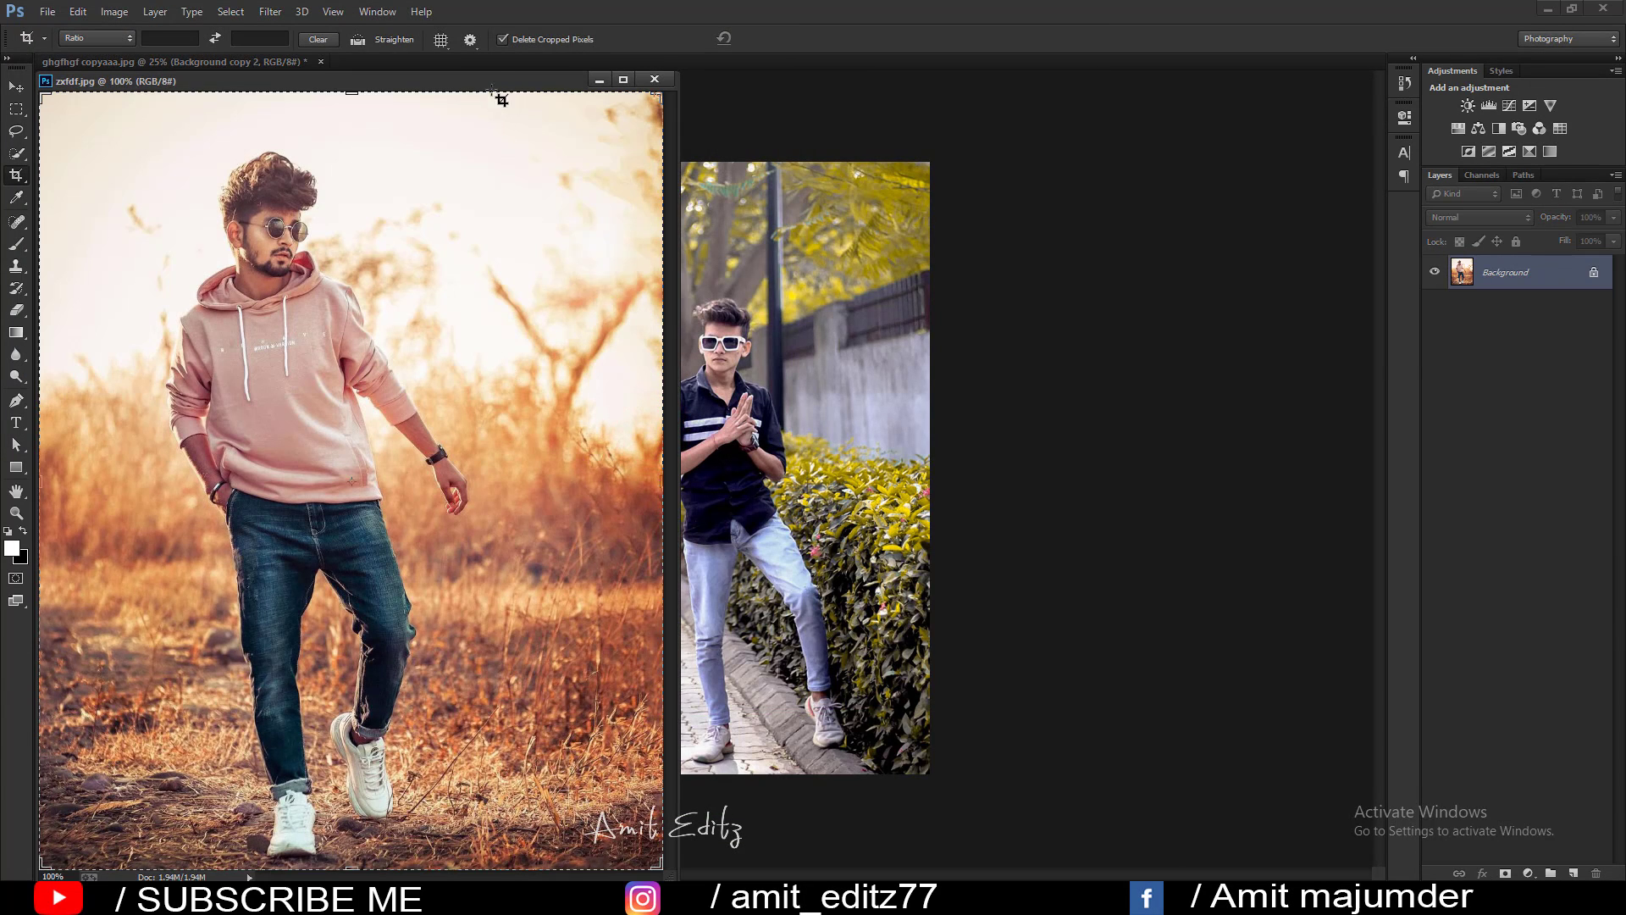
# - Shrink and position the zxfdf window beside the portrait, then return to the portrait
pyautogui.moveTo(498, 85)
pyautogui.mouseDown()
pyautogui.moveTo(439, 82)
pyautogui.moveTo(526, 116)
pyautogui.mouseUp()
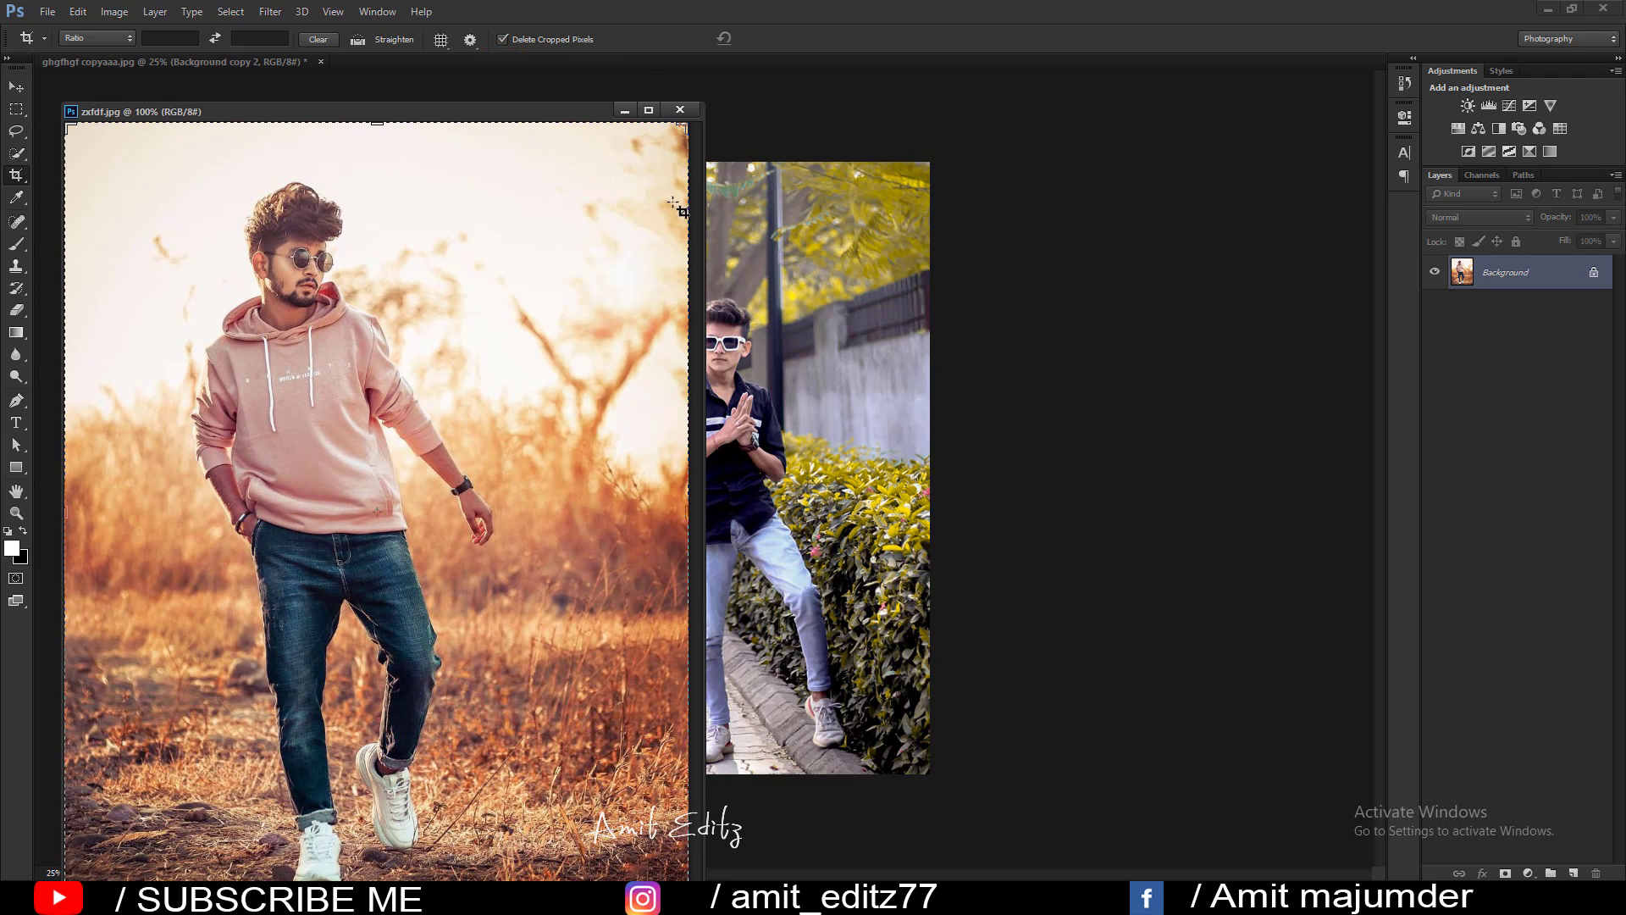
pyautogui.moveTo(701, 102); pyautogui.dragTo(548, 301)
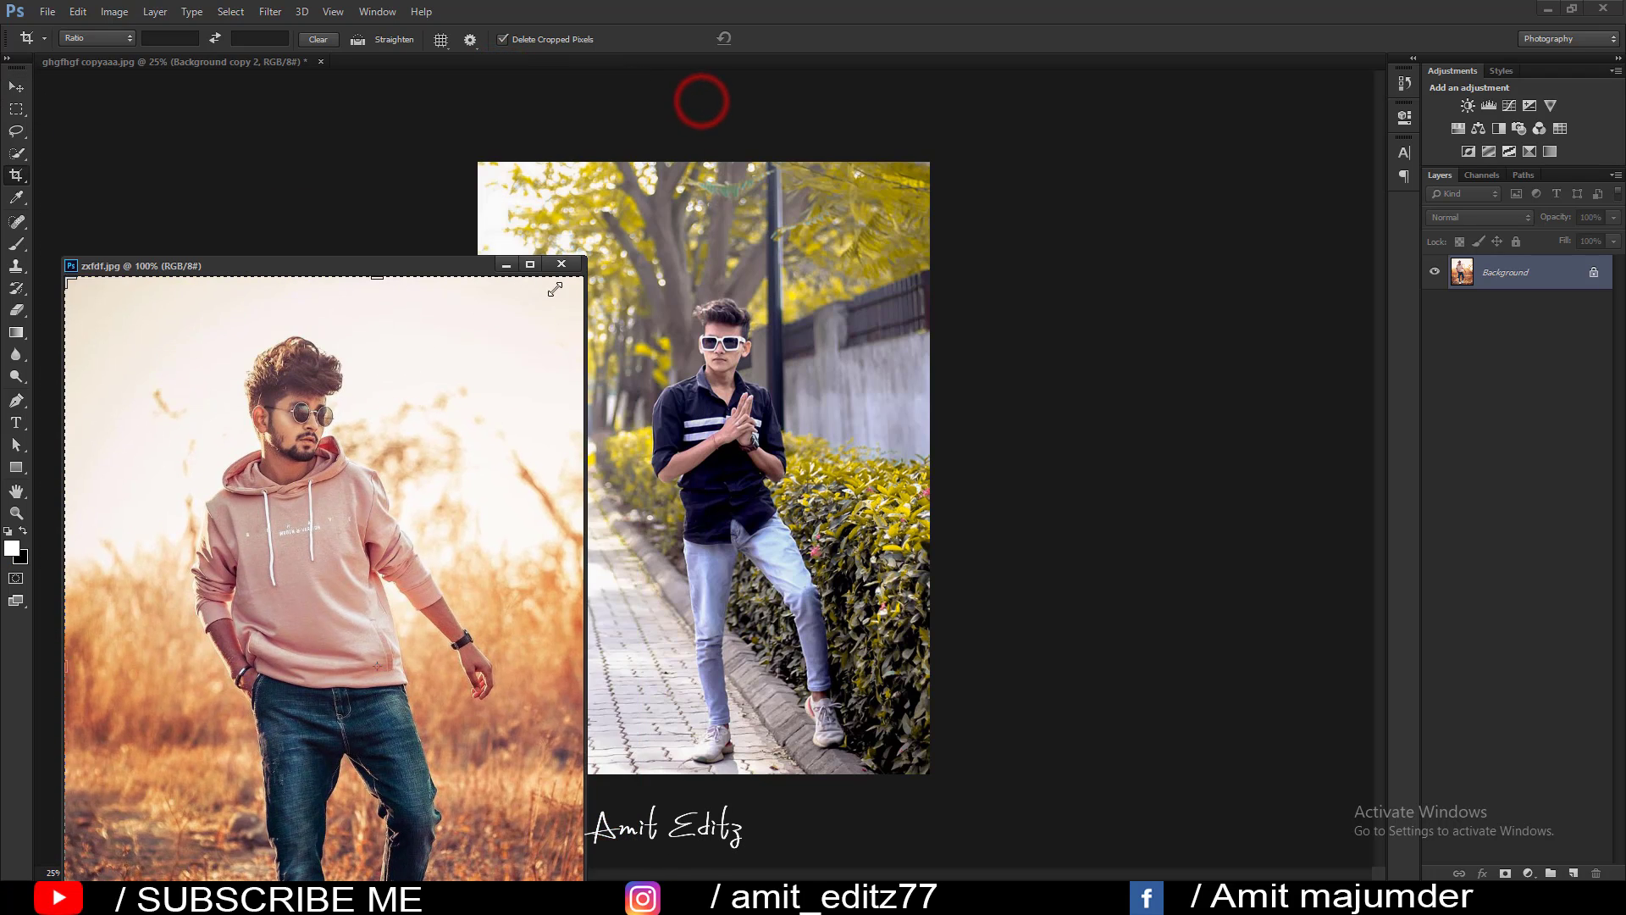
pyautogui.moveTo(431, 317); pyautogui.dragTo(396, 176)
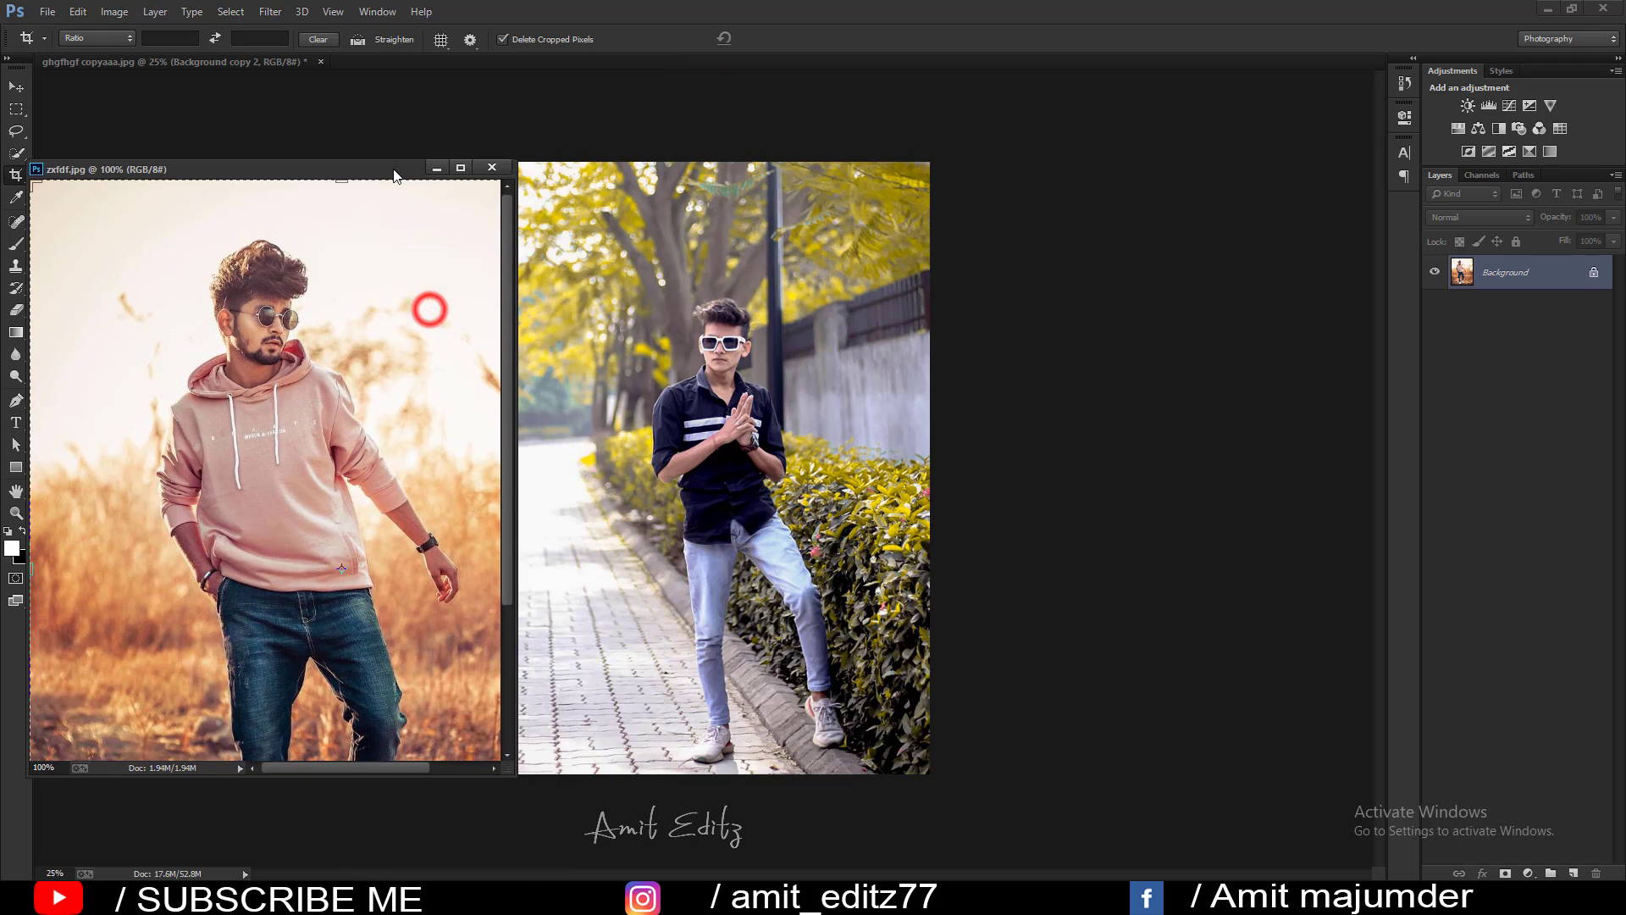
pyautogui.click(841, 532)
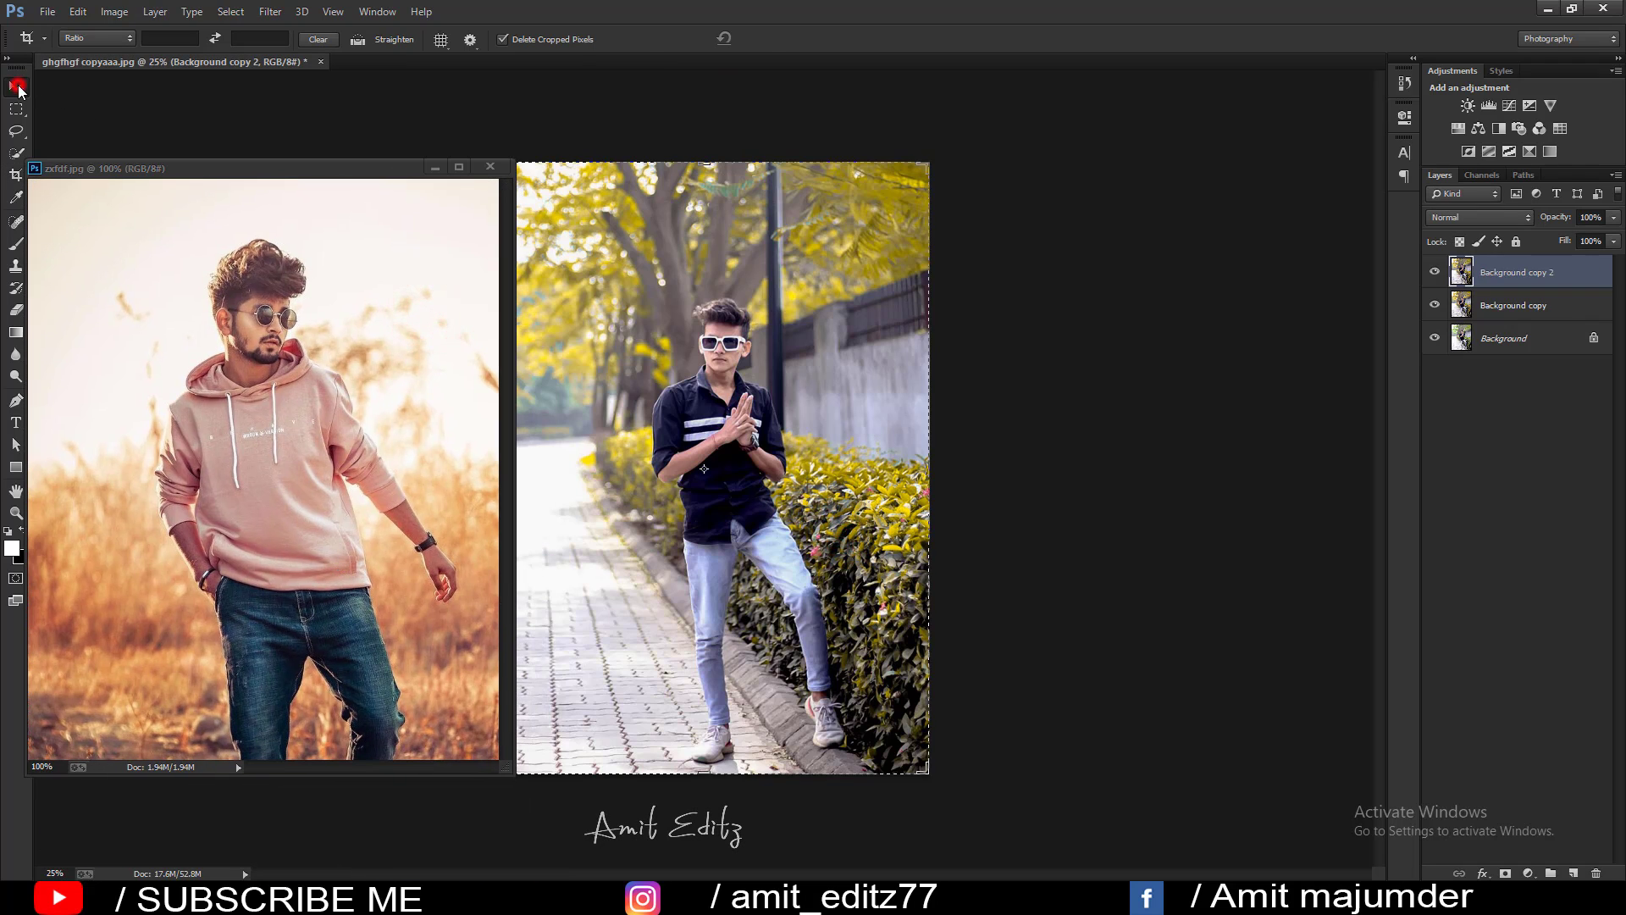
pyautogui.click(16, 86)
# - Add a Selective Color layer on Yellows with Cyan -100 and Magenta +100
pyautogui.click(1528, 873)
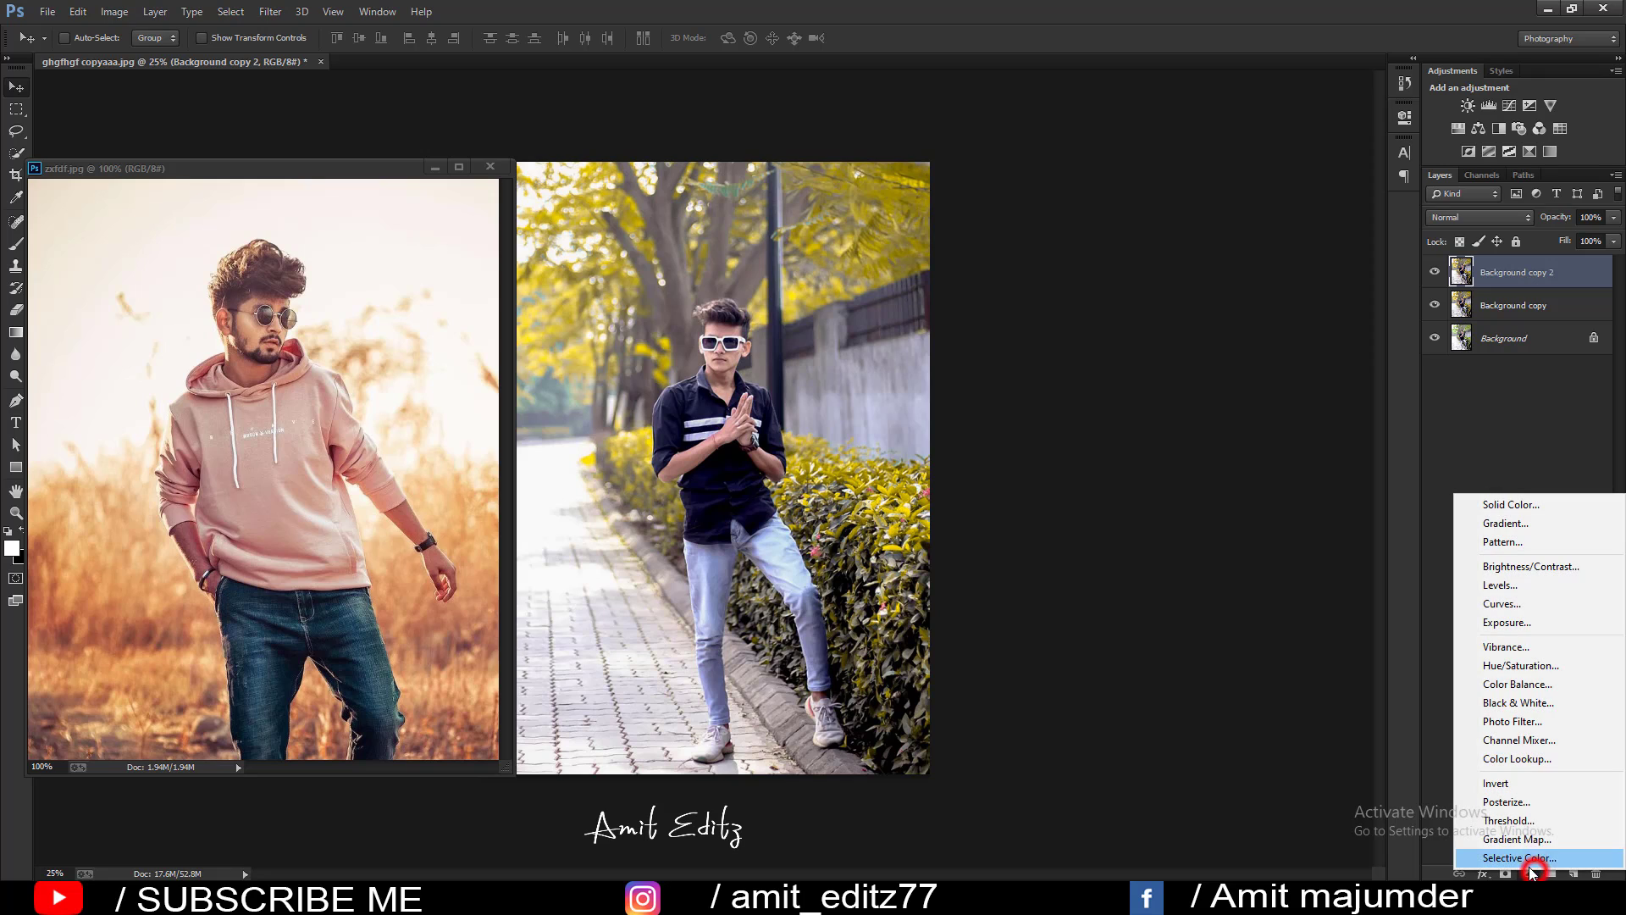
pyautogui.click(1527, 857)
pyautogui.click(1228, 180)
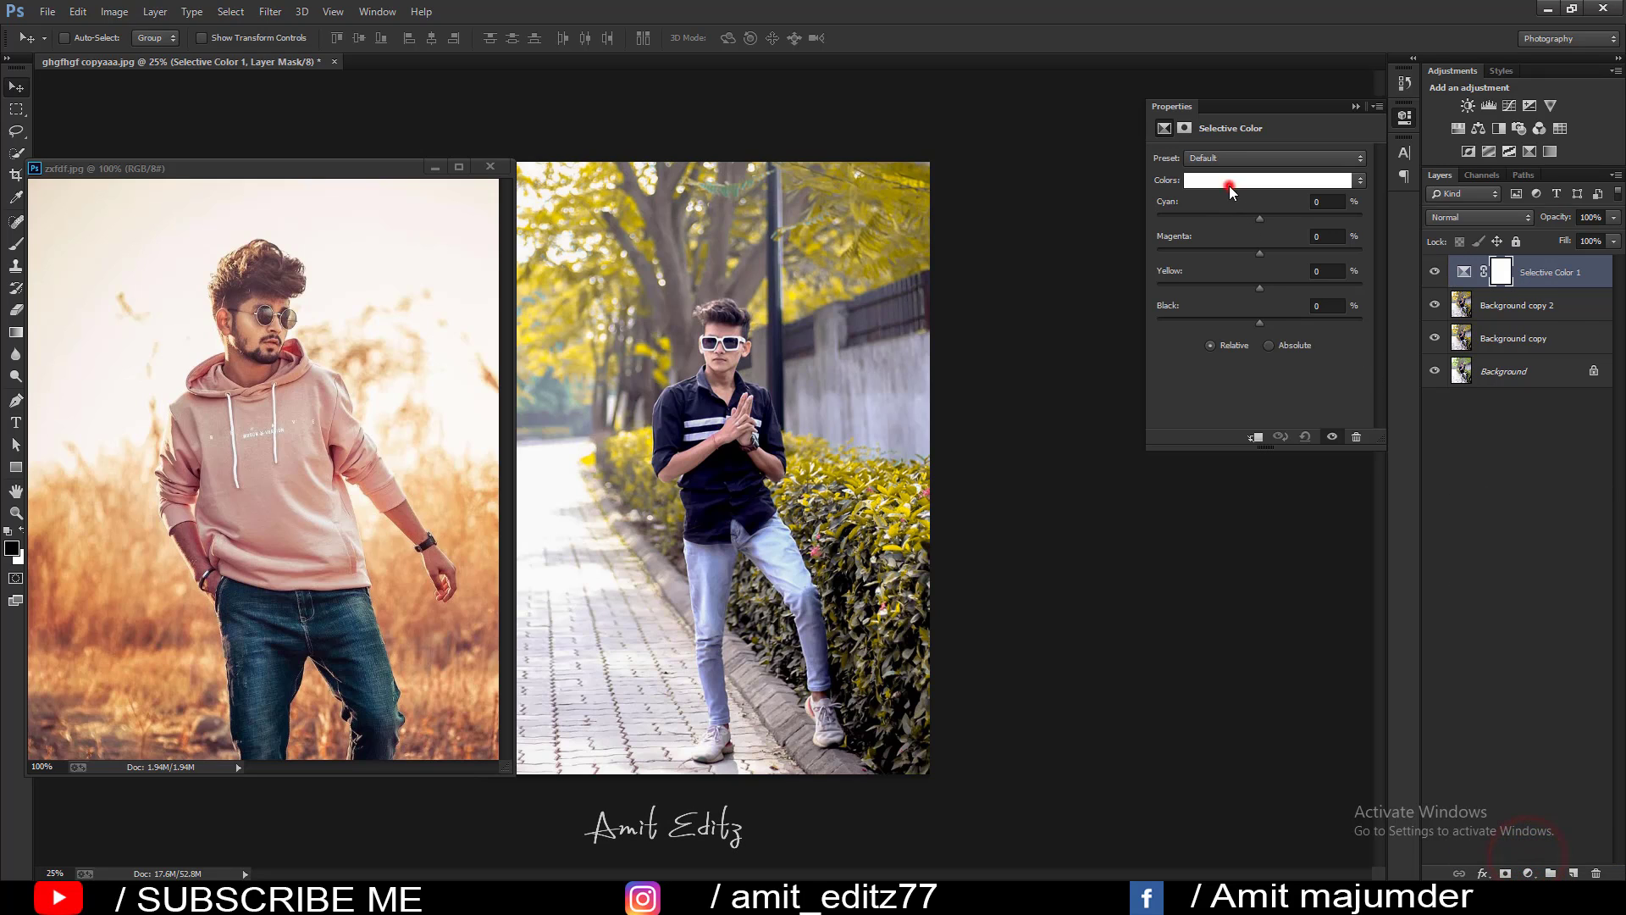
pyautogui.click(1231, 210)
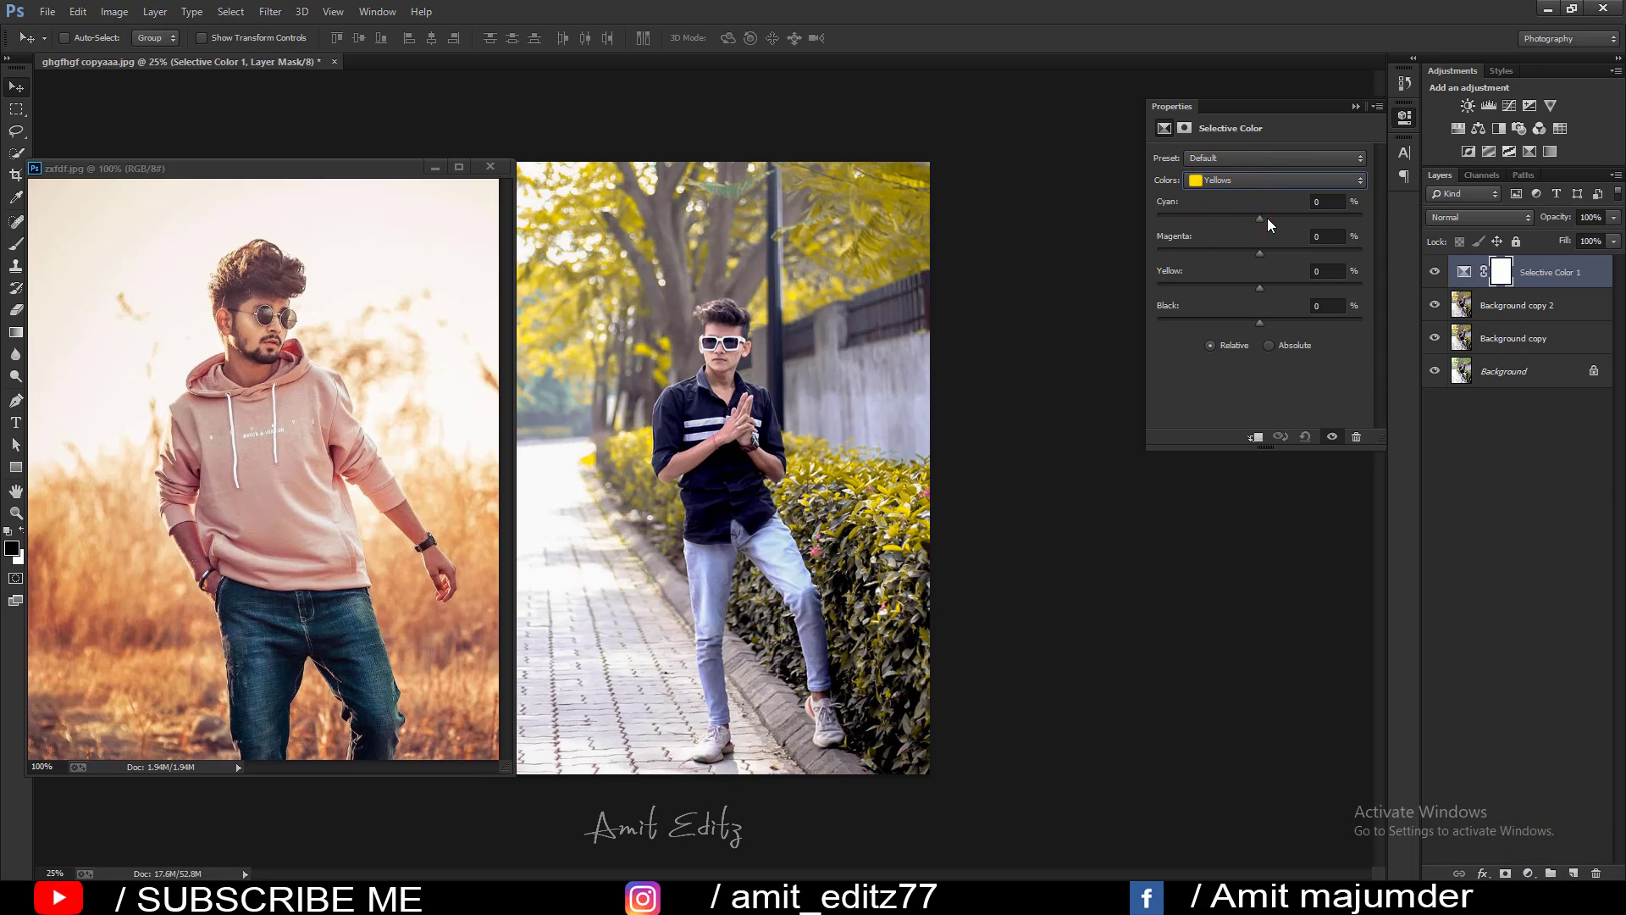
pyautogui.moveTo(1267, 218); pyautogui.dragTo(1163, 196)
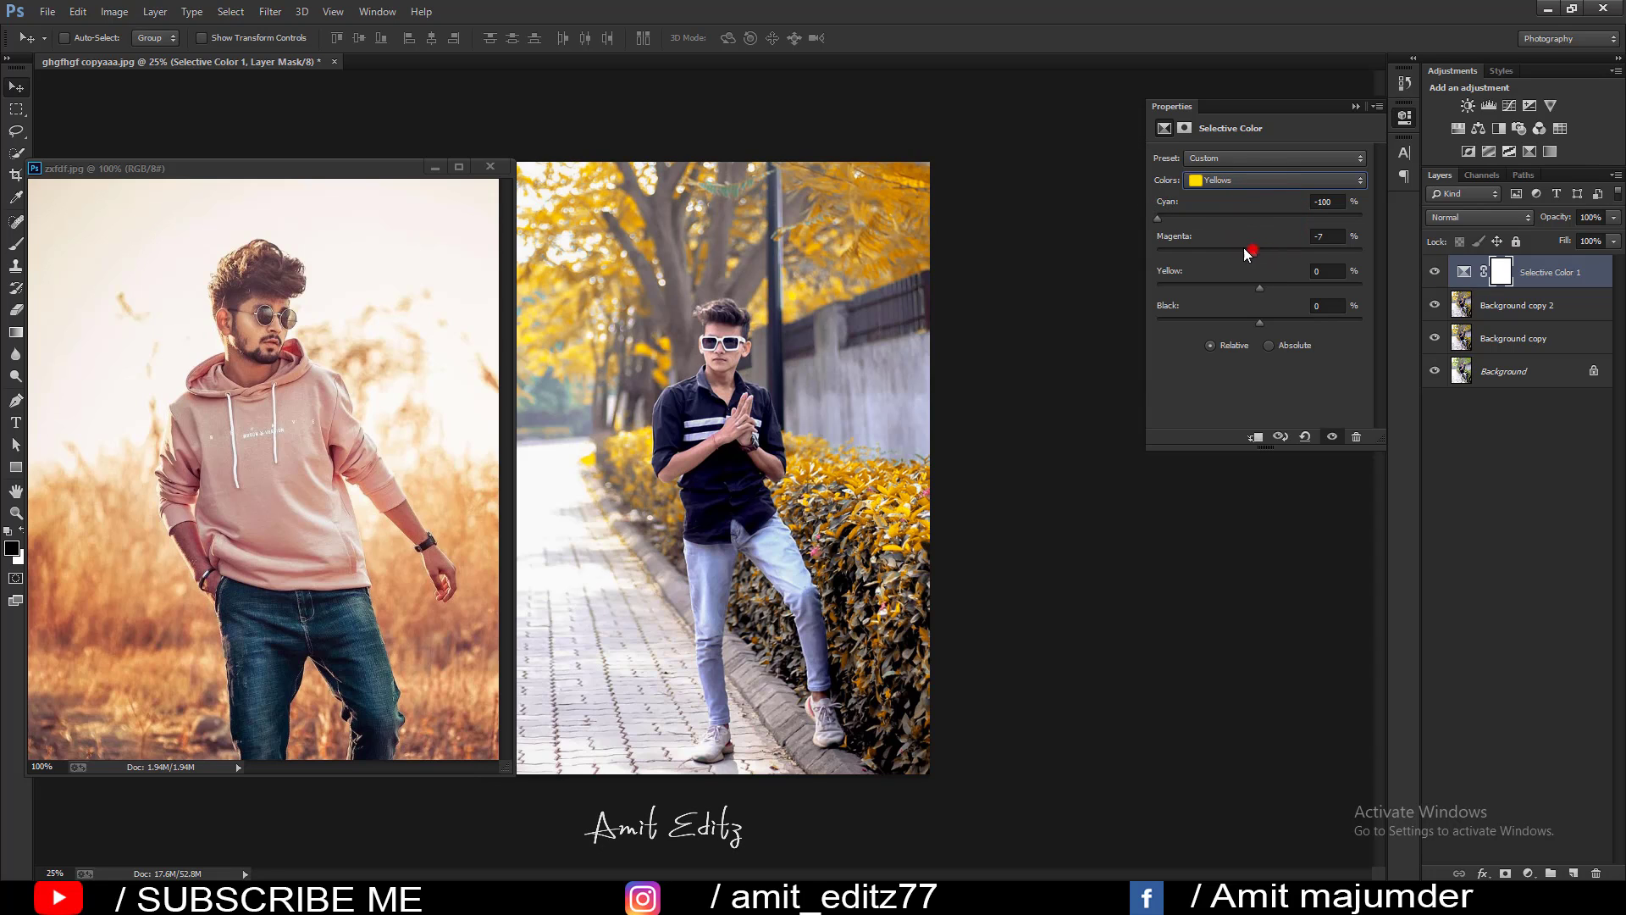
pyautogui.moveTo(1244, 253); pyautogui.dragTo(1346, 258)
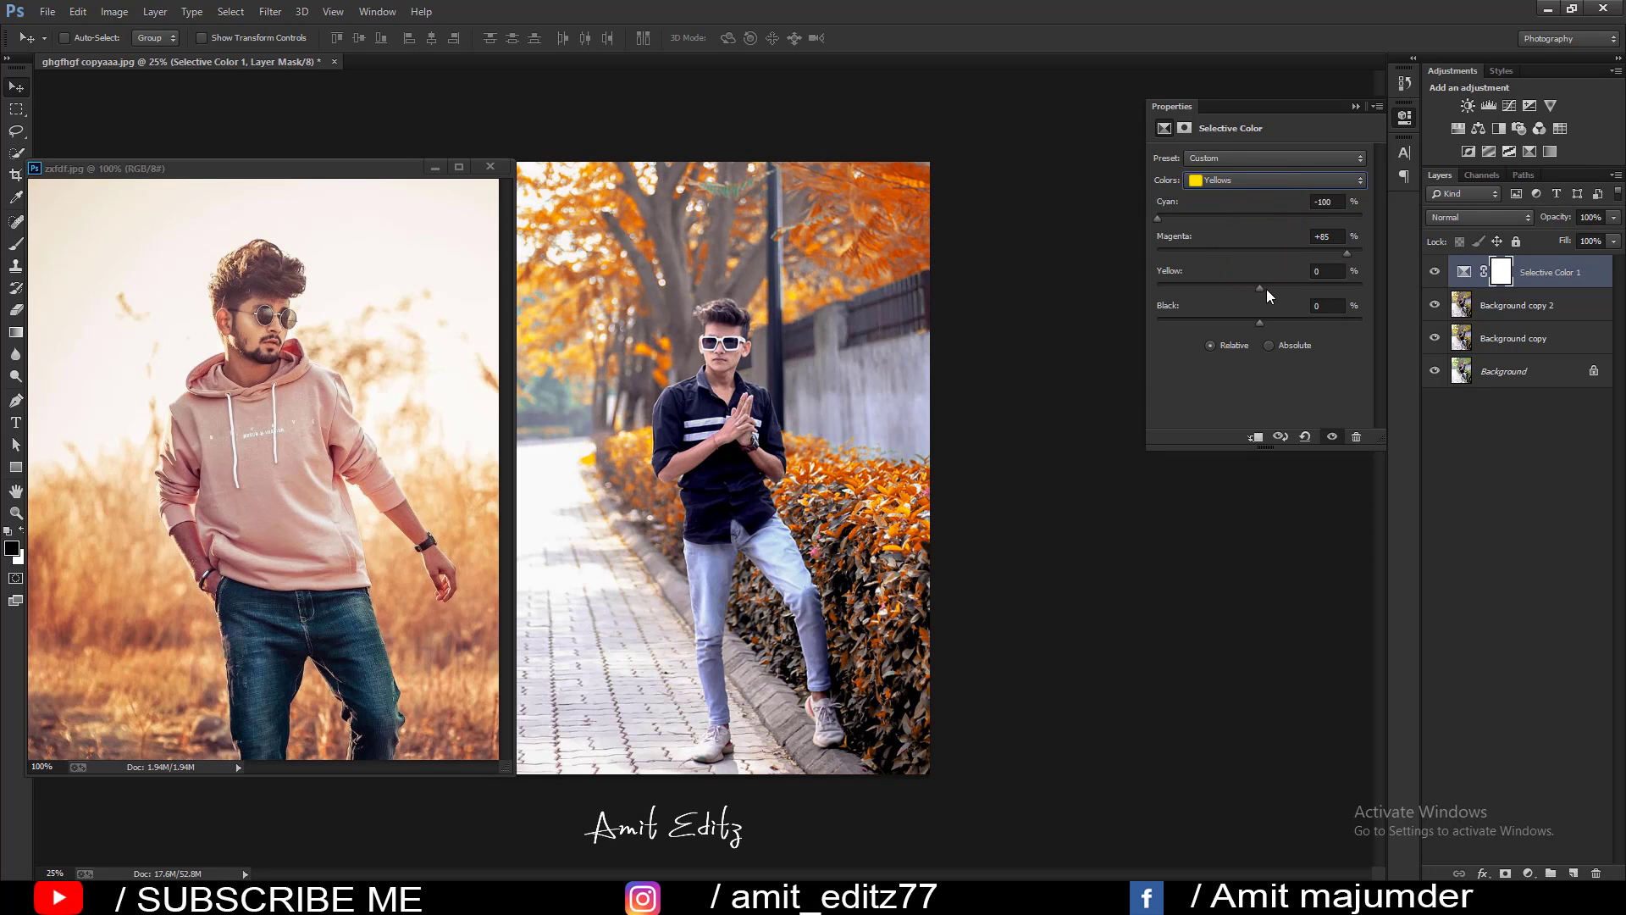
# - Tune the Yellows range to Yellow -29 and Black -37
pyautogui.moveTo(1215, 288); pyautogui.dragTo(1342, 288)
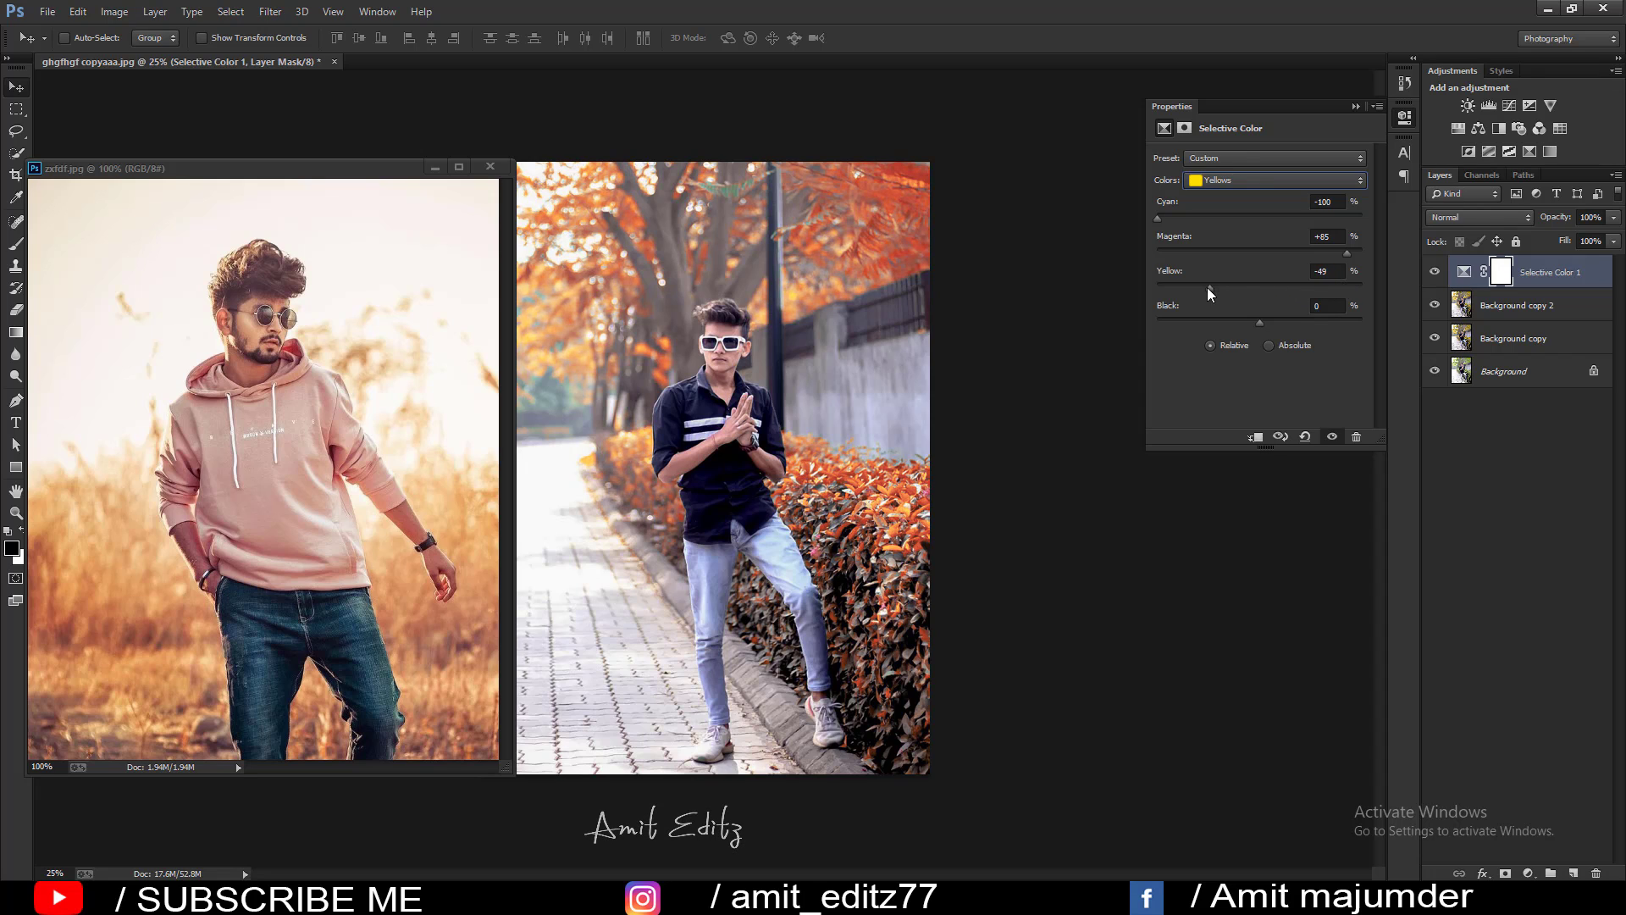
pyautogui.moveTo(1209, 288); pyautogui.dragTo(1355, 290)
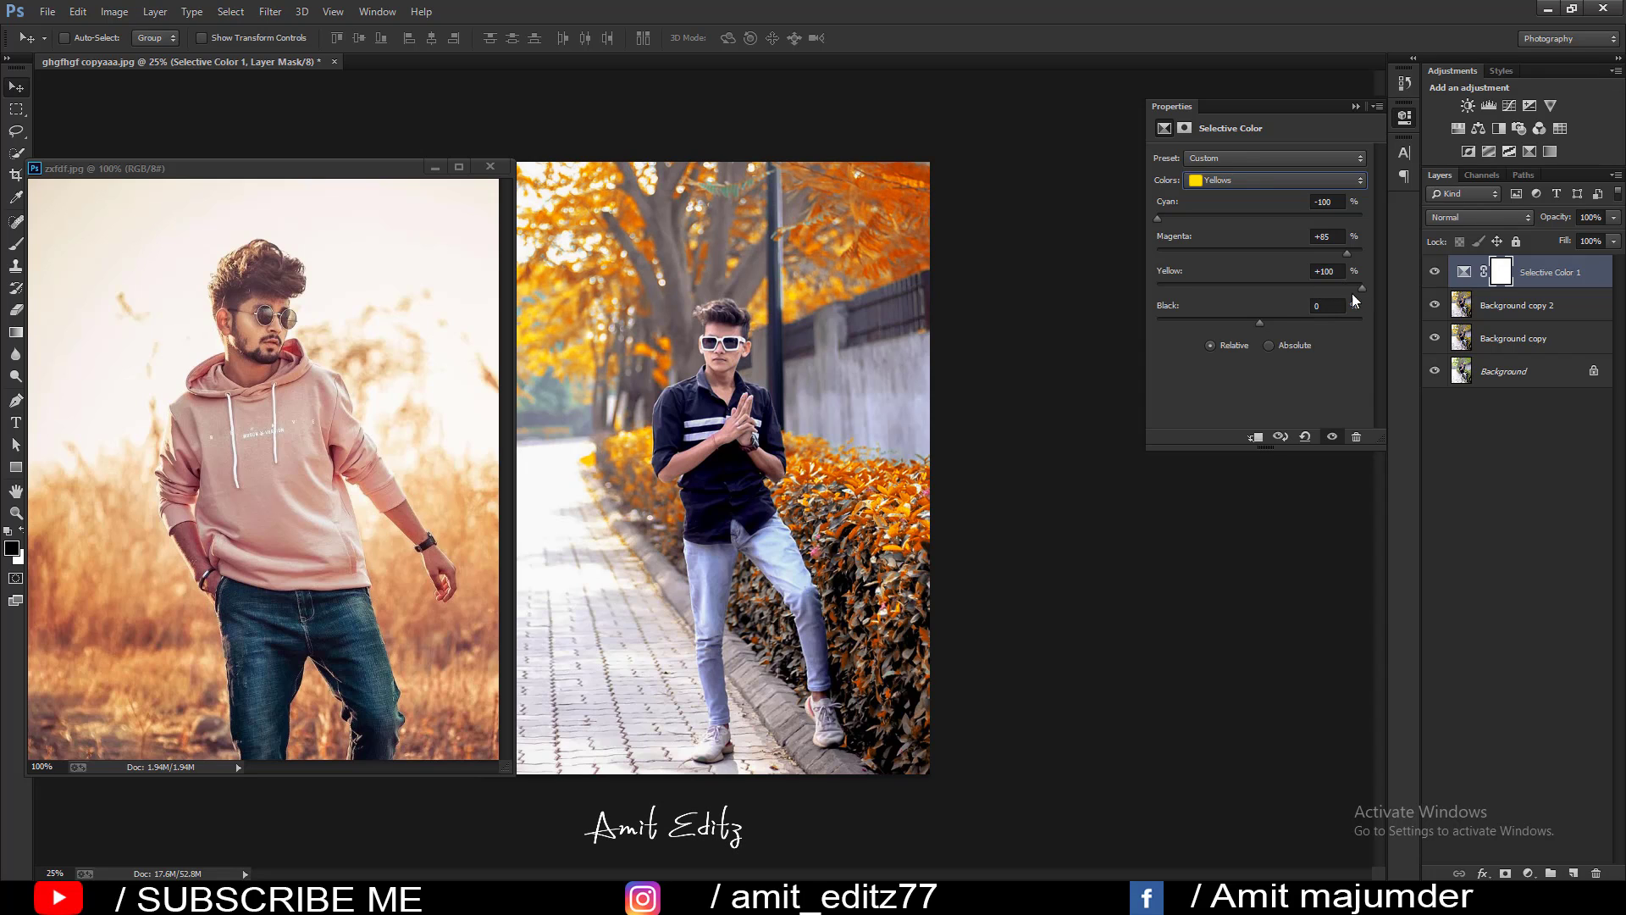
pyautogui.moveTo(1259, 321)
pyautogui.mouseDown()
pyautogui.moveTo(1215, 321)
pyautogui.moveTo(1256, 320)
pyautogui.mouseUp()
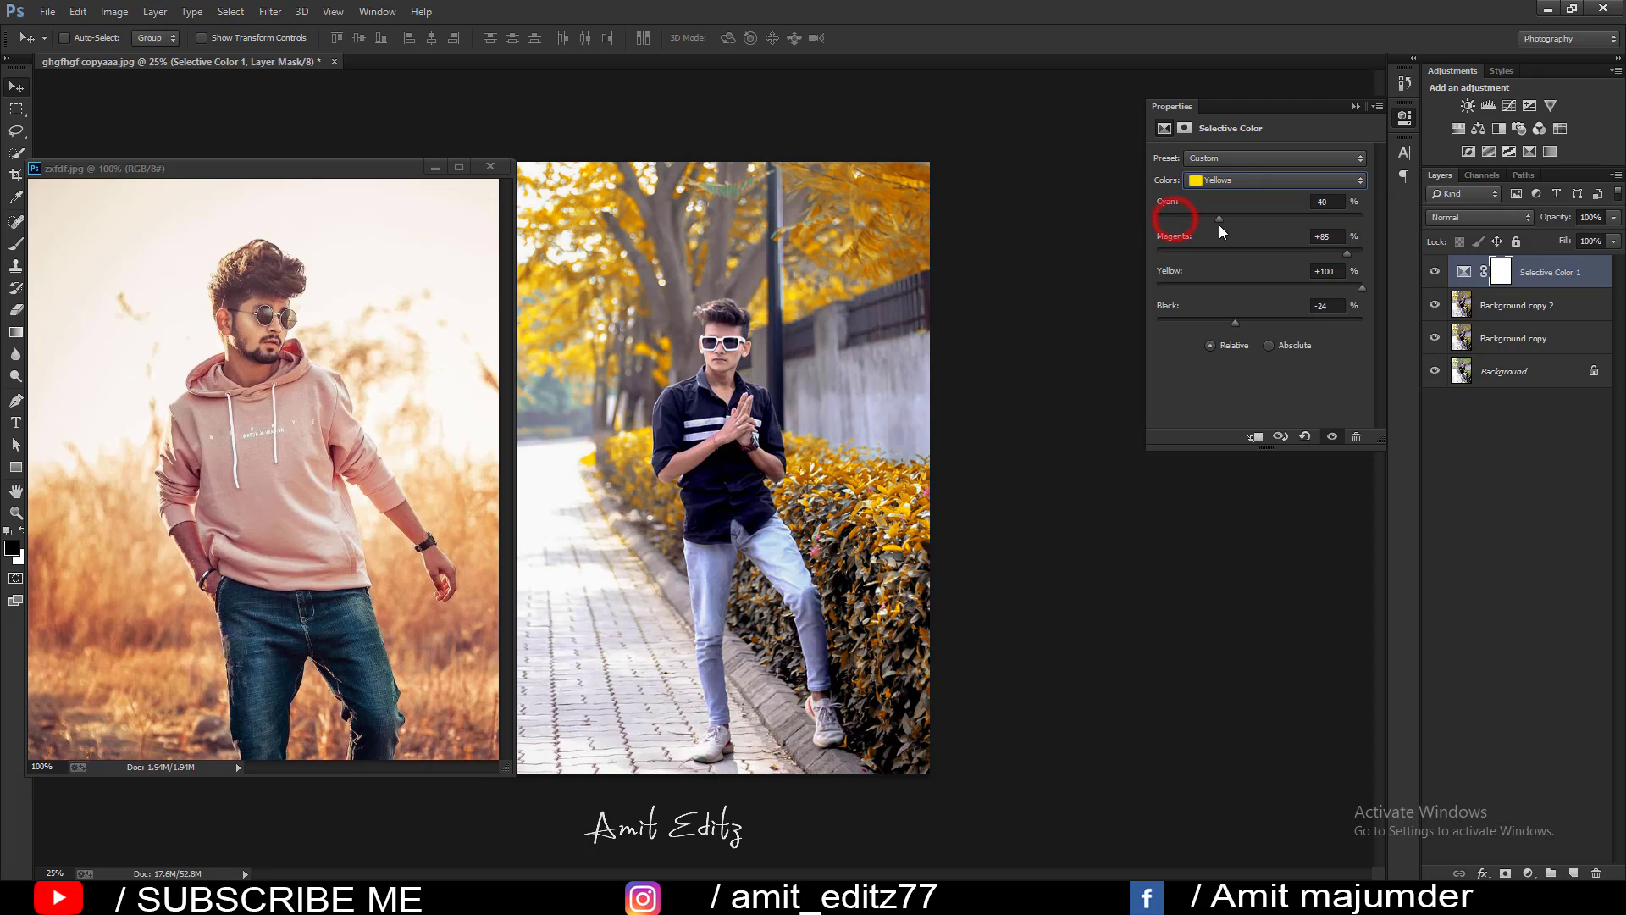
pyautogui.moveTo(1346, 253)
pyautogui.mouseDown()
pyautogui.moveTo(1236, 252)
pyautogui.moveTo(1363, 252)
pyautogui.moveTo(1211, 288)
pyautogui.mouseUp()
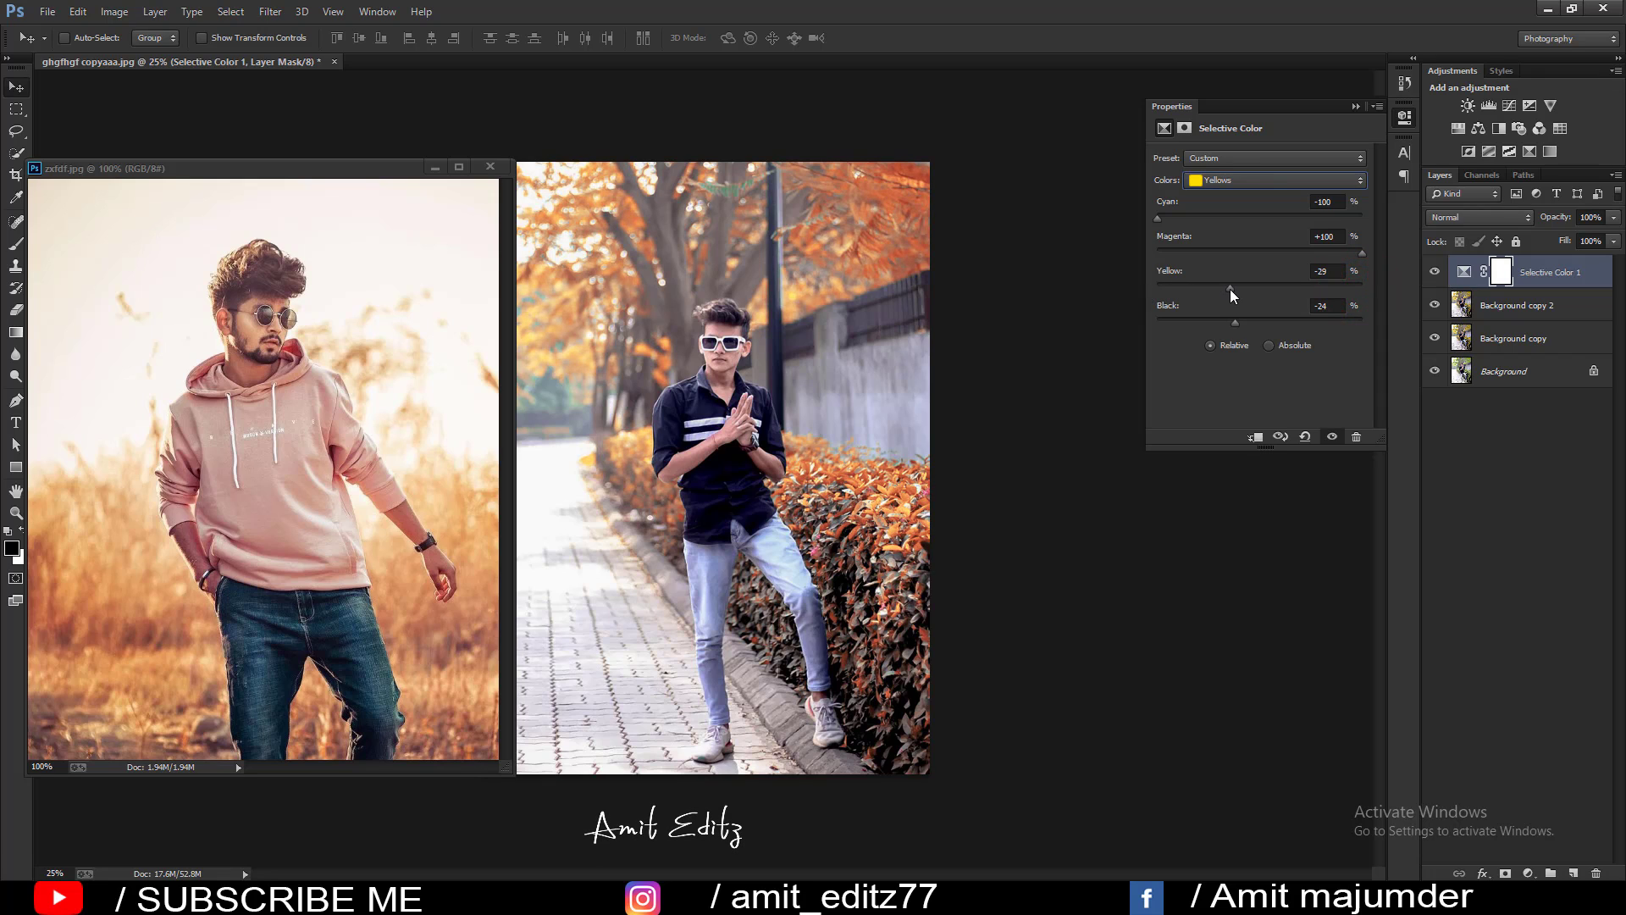
pyautogui.moveTo(1235, 323); pyautogui.dragTo(1216, 324)
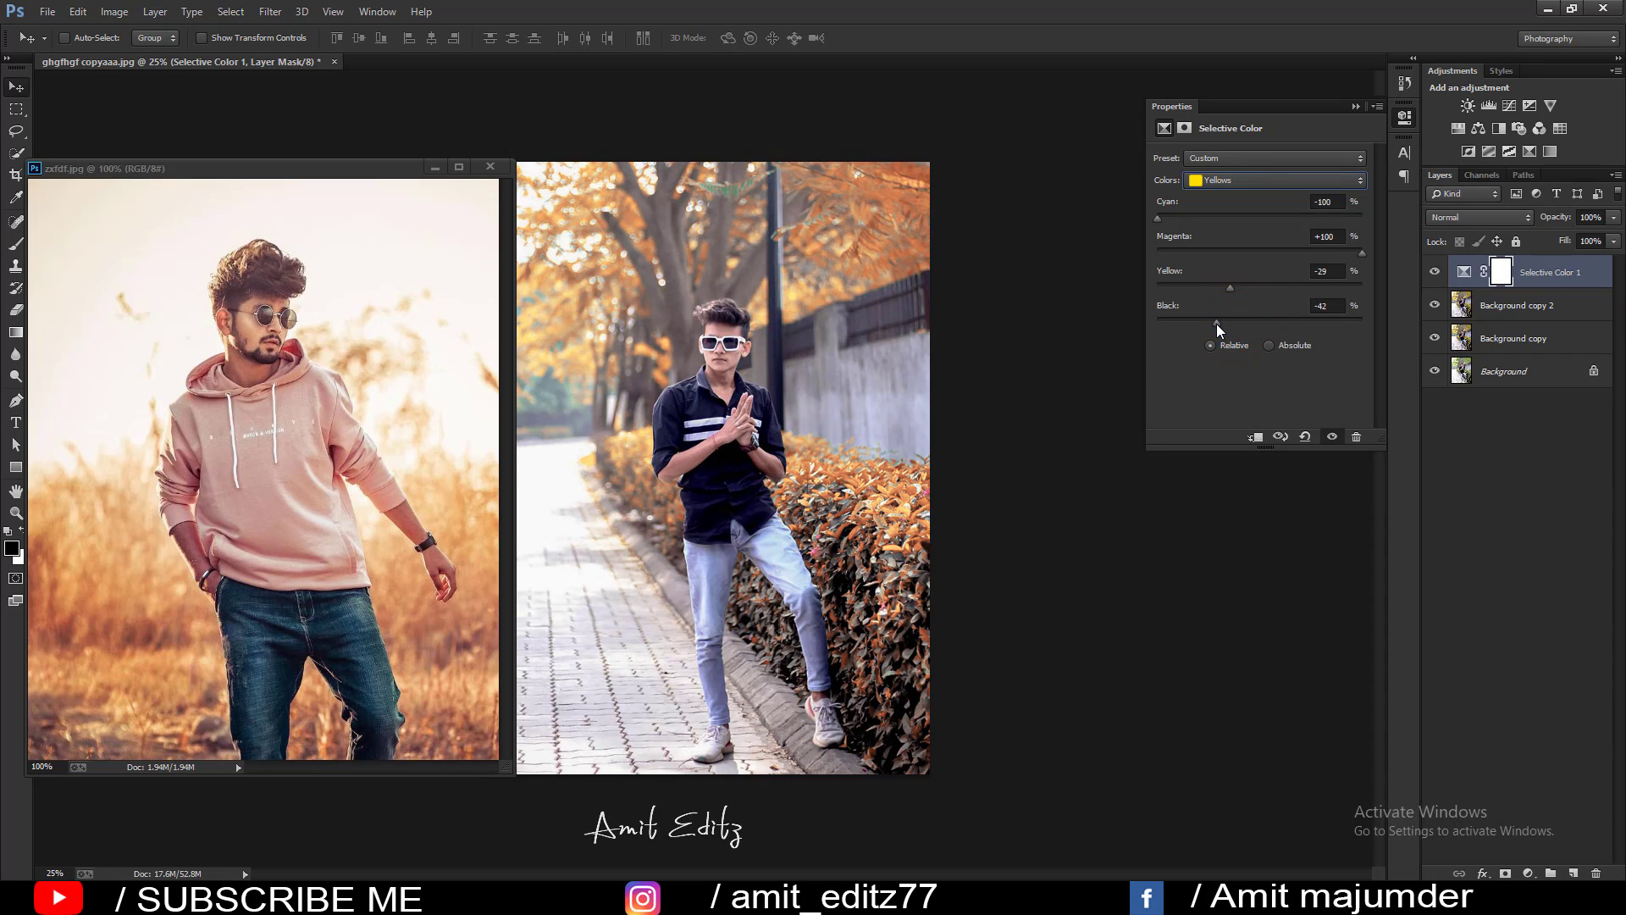
pyautogui.moveTo(1222, 323); pyautogui.dragTo(1221, 323)
# - Compare against the zxfdf reference, then close its window
pyautogui.click(469, 543)
pyautogui.click(623, 263)
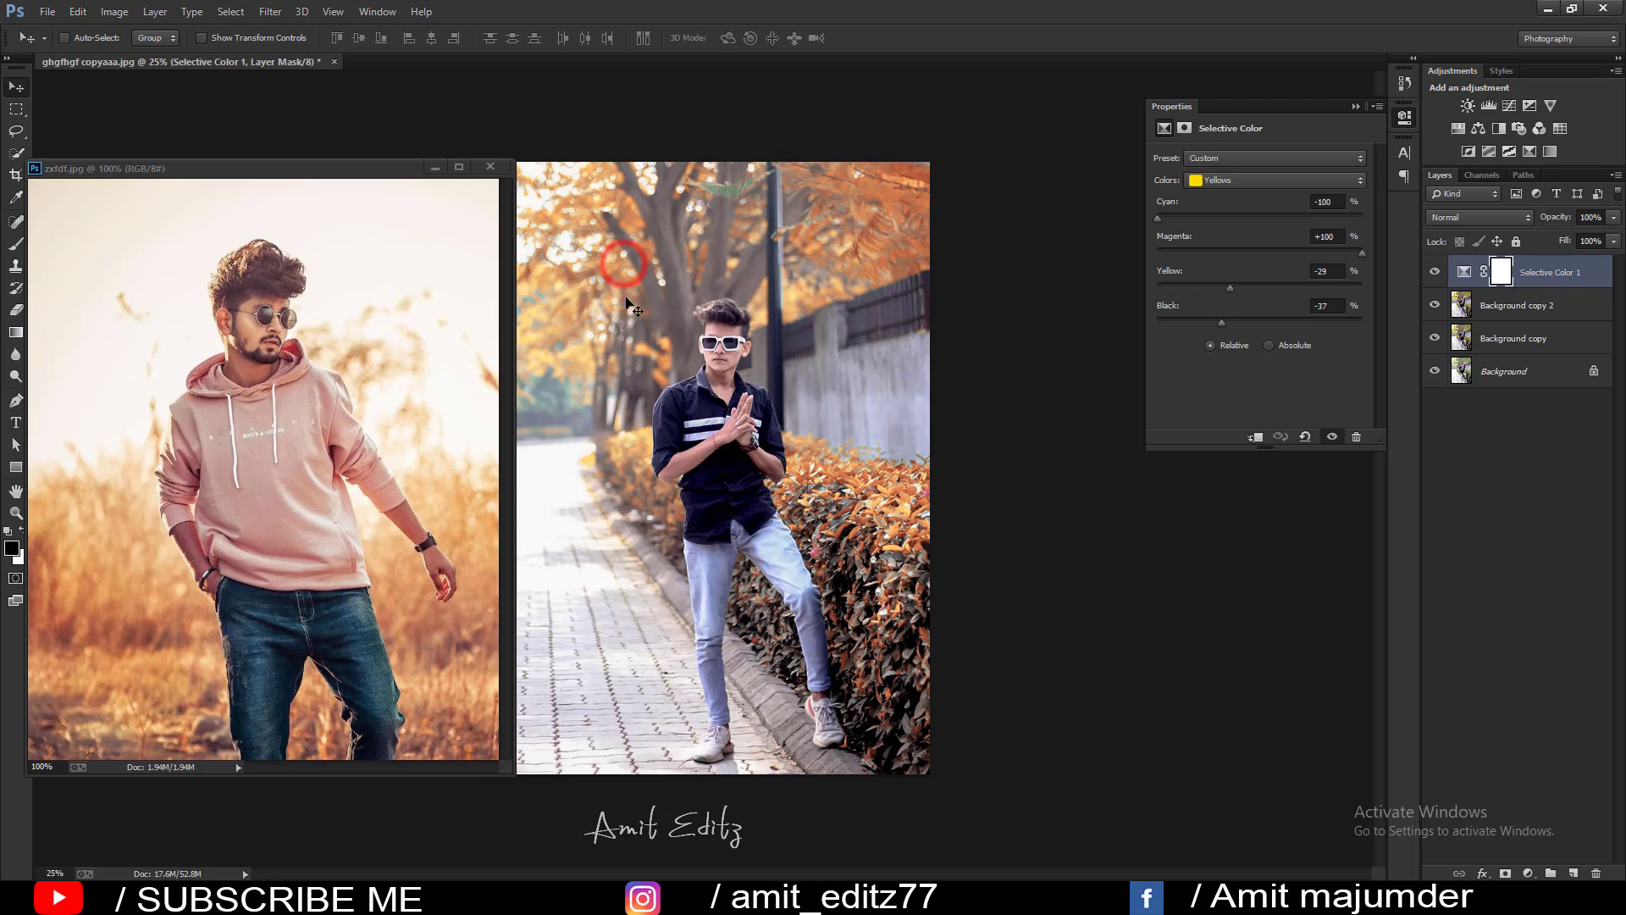
pyautogui.click(495, 167)
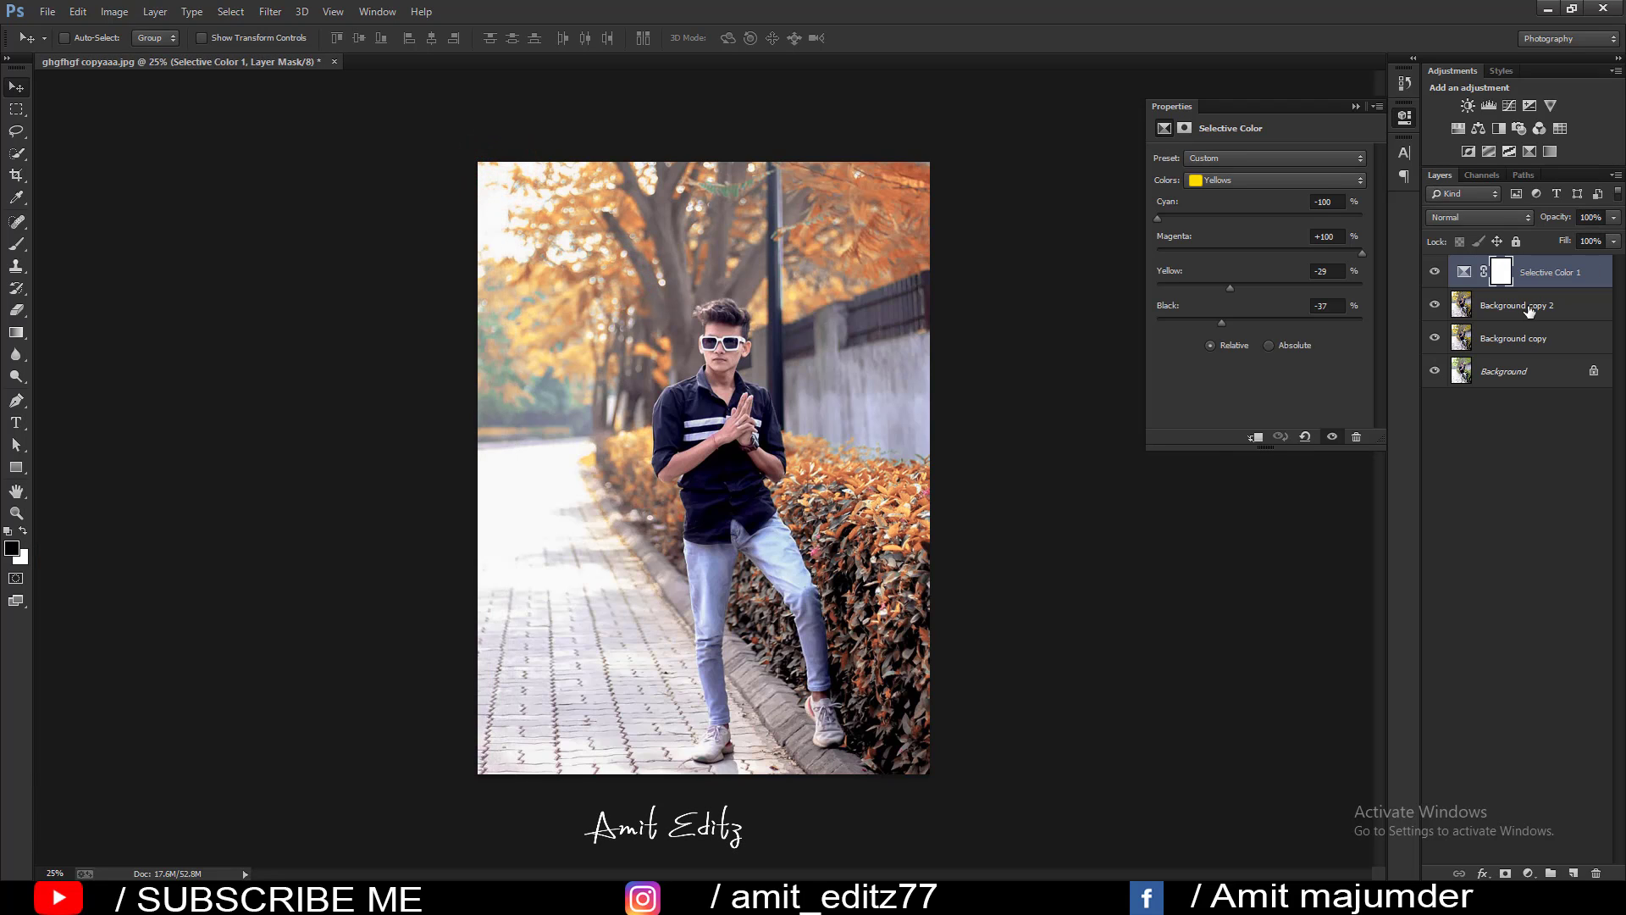
# - Merge the Selective Color adjustment into the photo and duplicate the merged layer
pyautogui.rightClick(1535, 307)
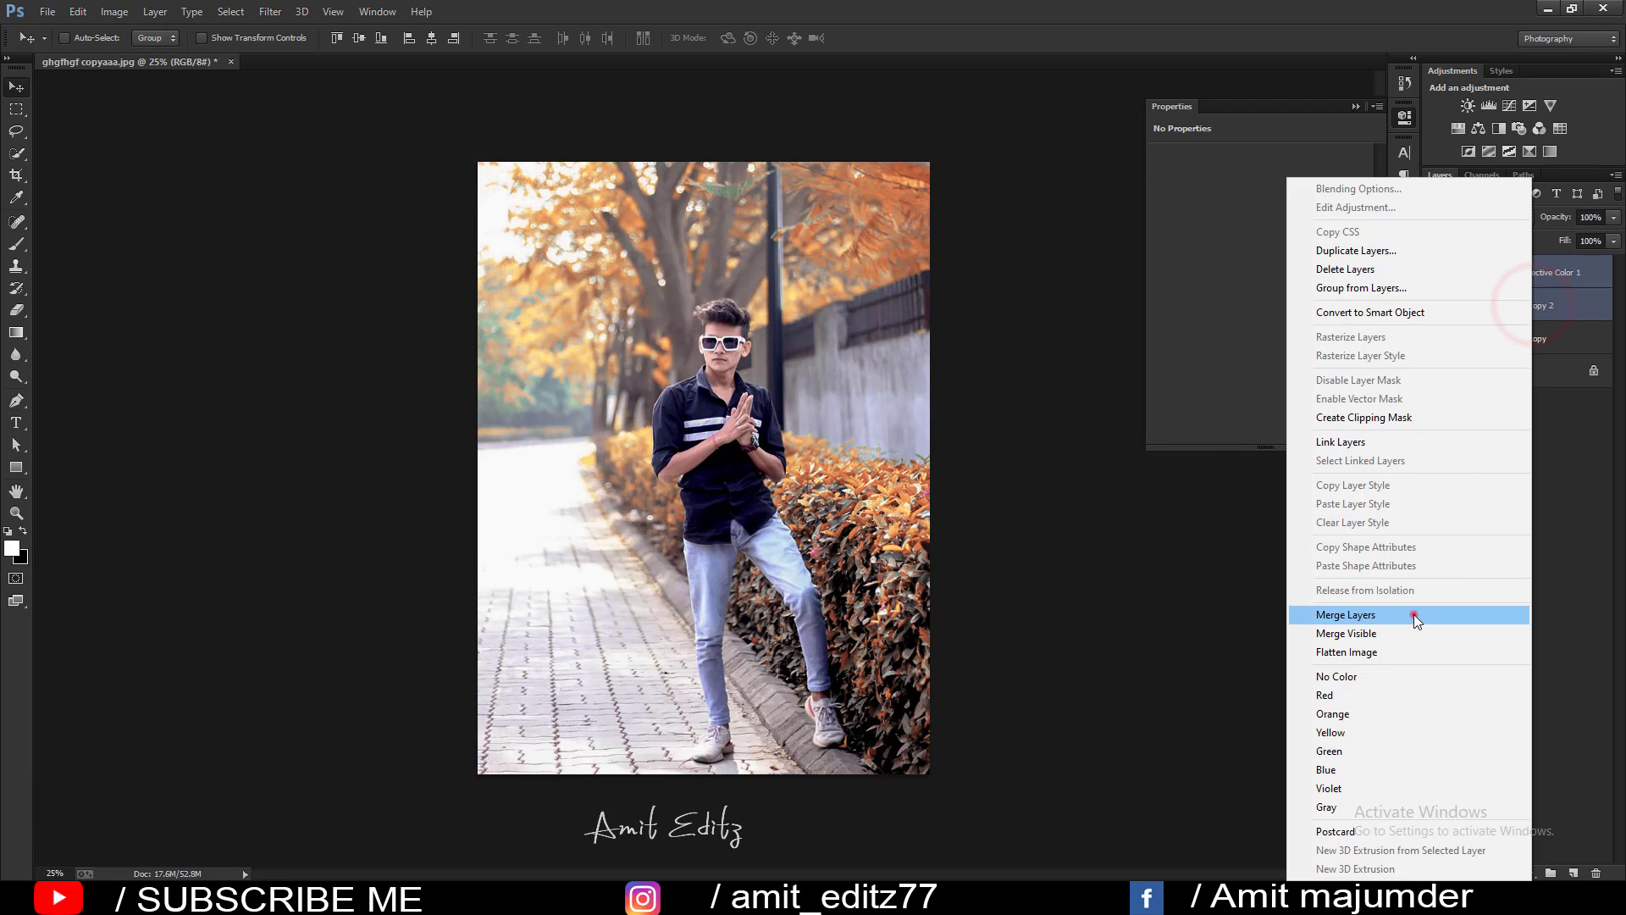
pyautogui.click(1412, 614)
pyautogui.moveTo(1543, 279); pyautogui.dragTo(1573, 873)
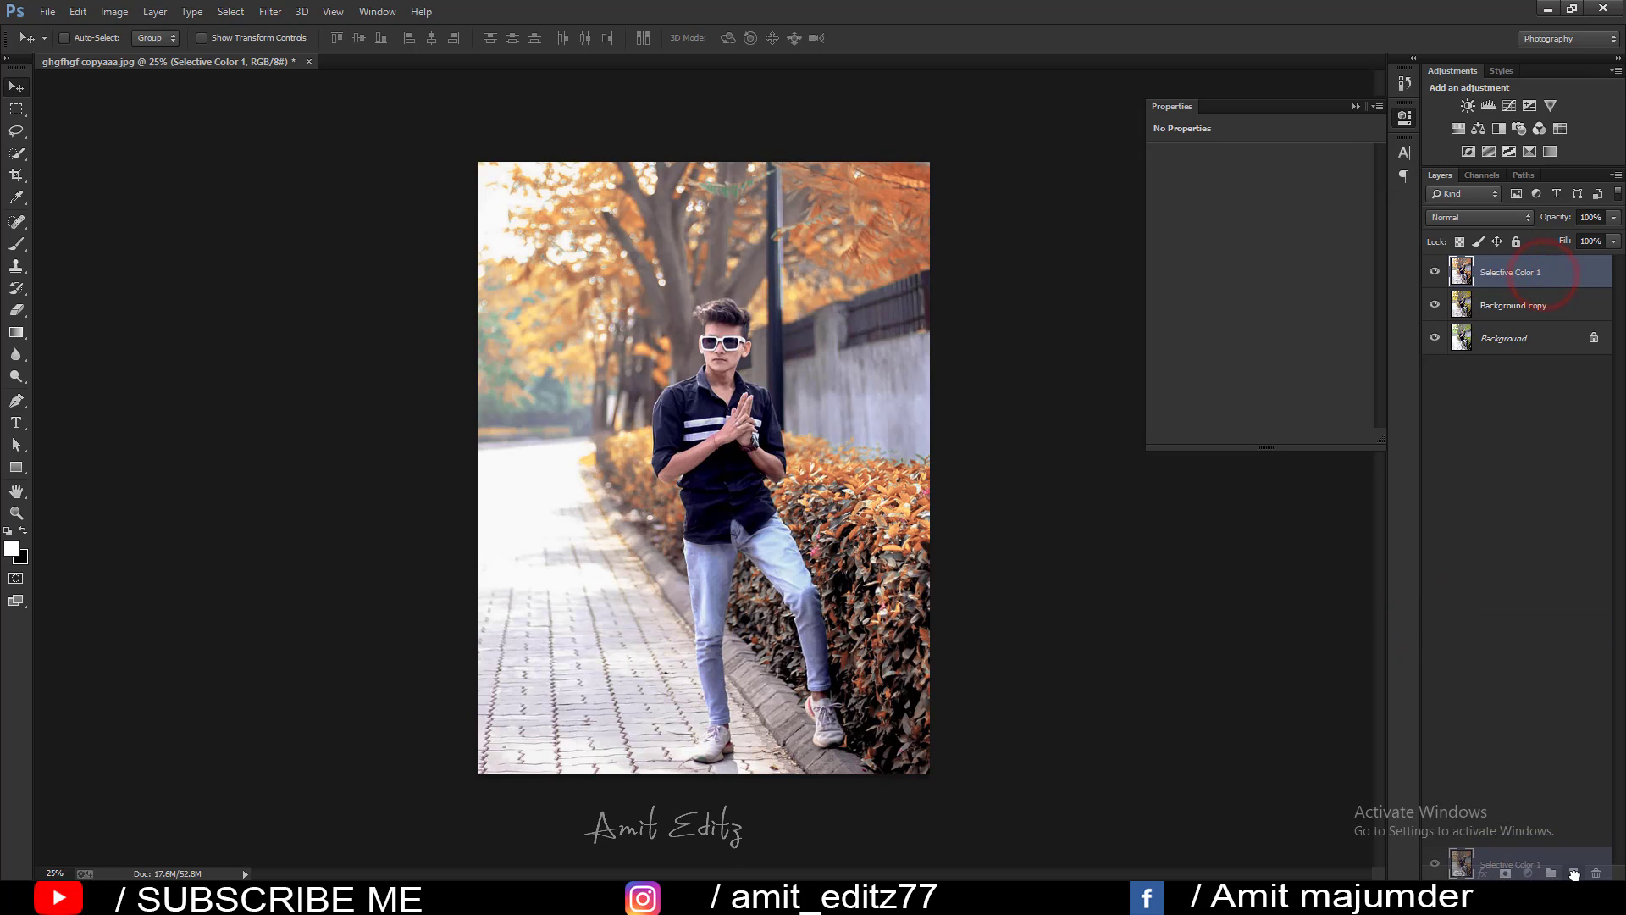
# - Add a Color Balance layer and shift its Shadows slightly toward red and blue
pyautogui.click(1525, 874)
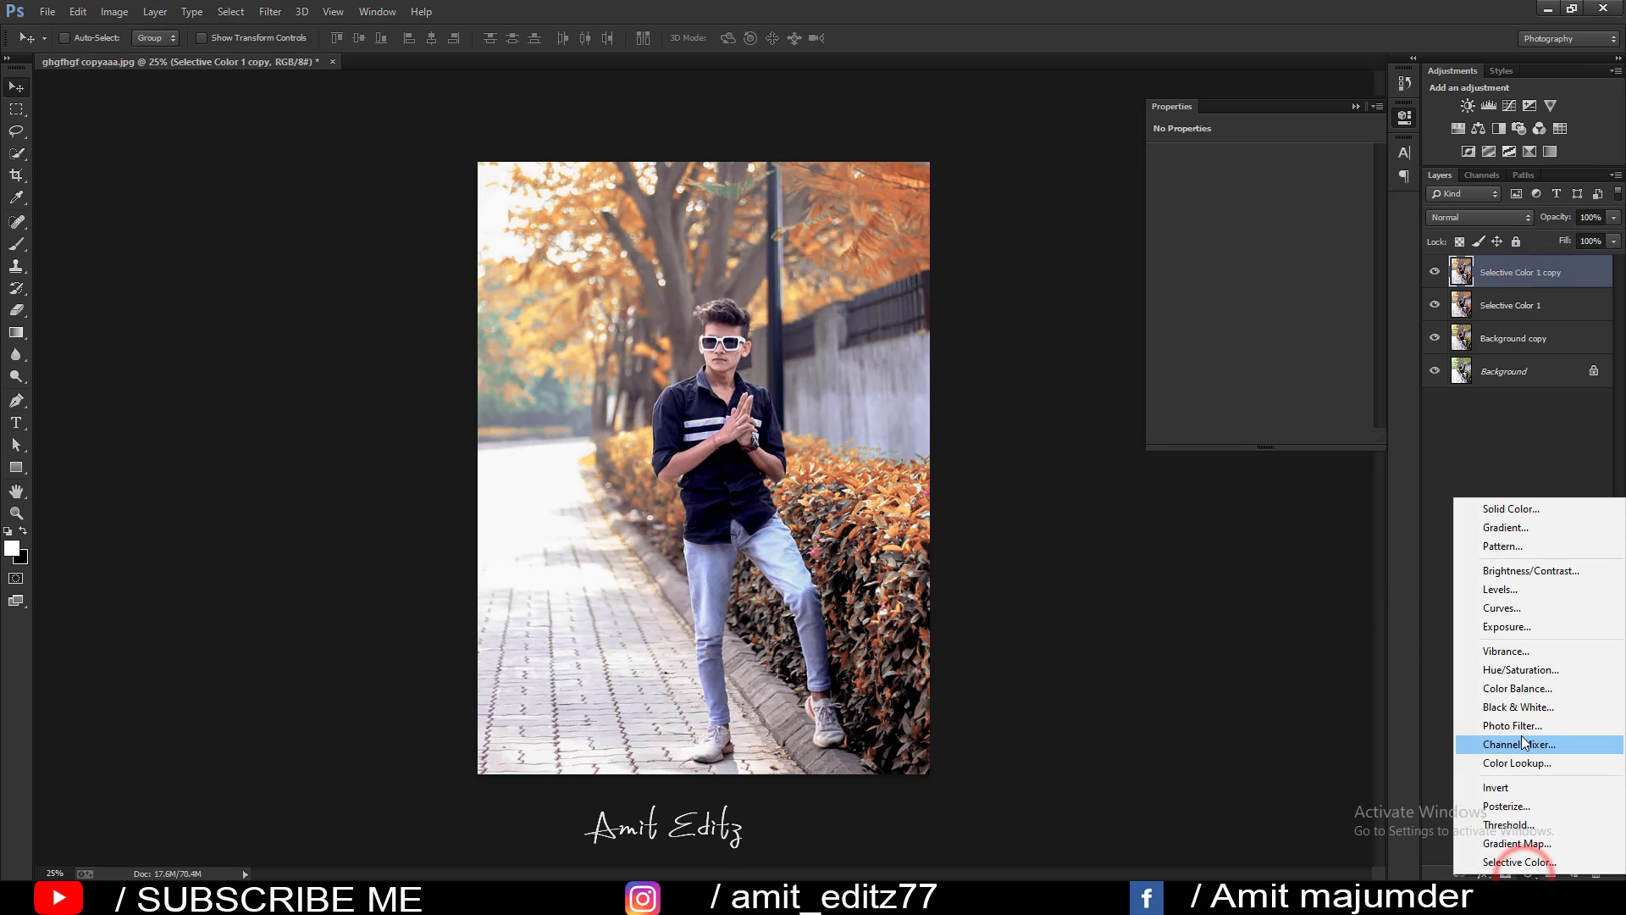
pyautogui.click(1516, 688)
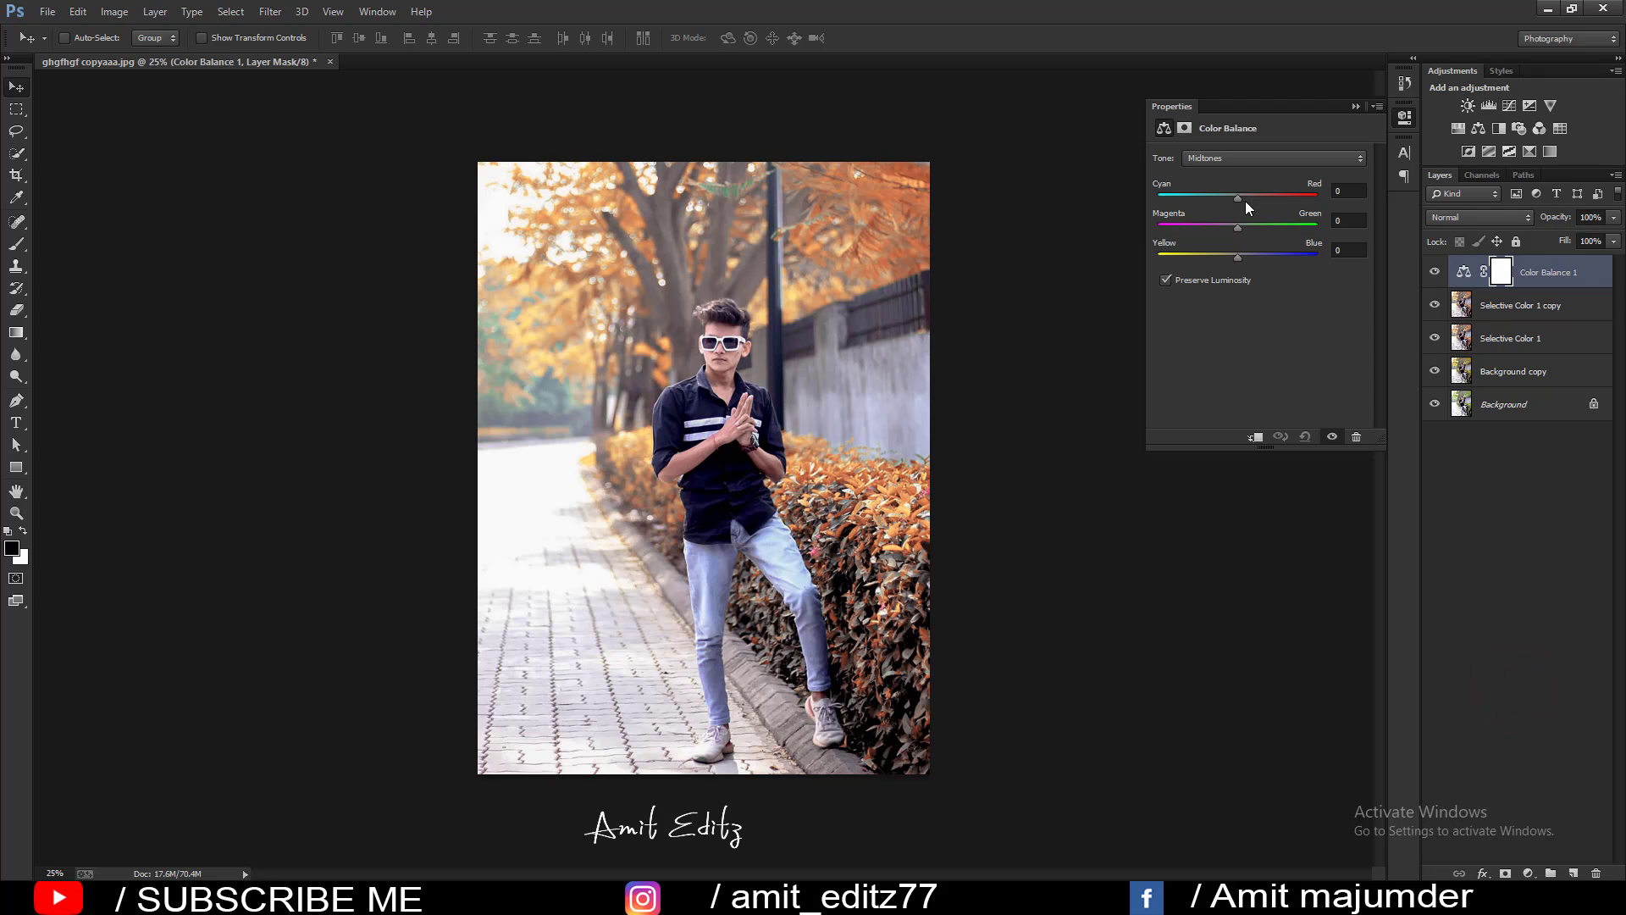
pyautogui.click(1232, 159)
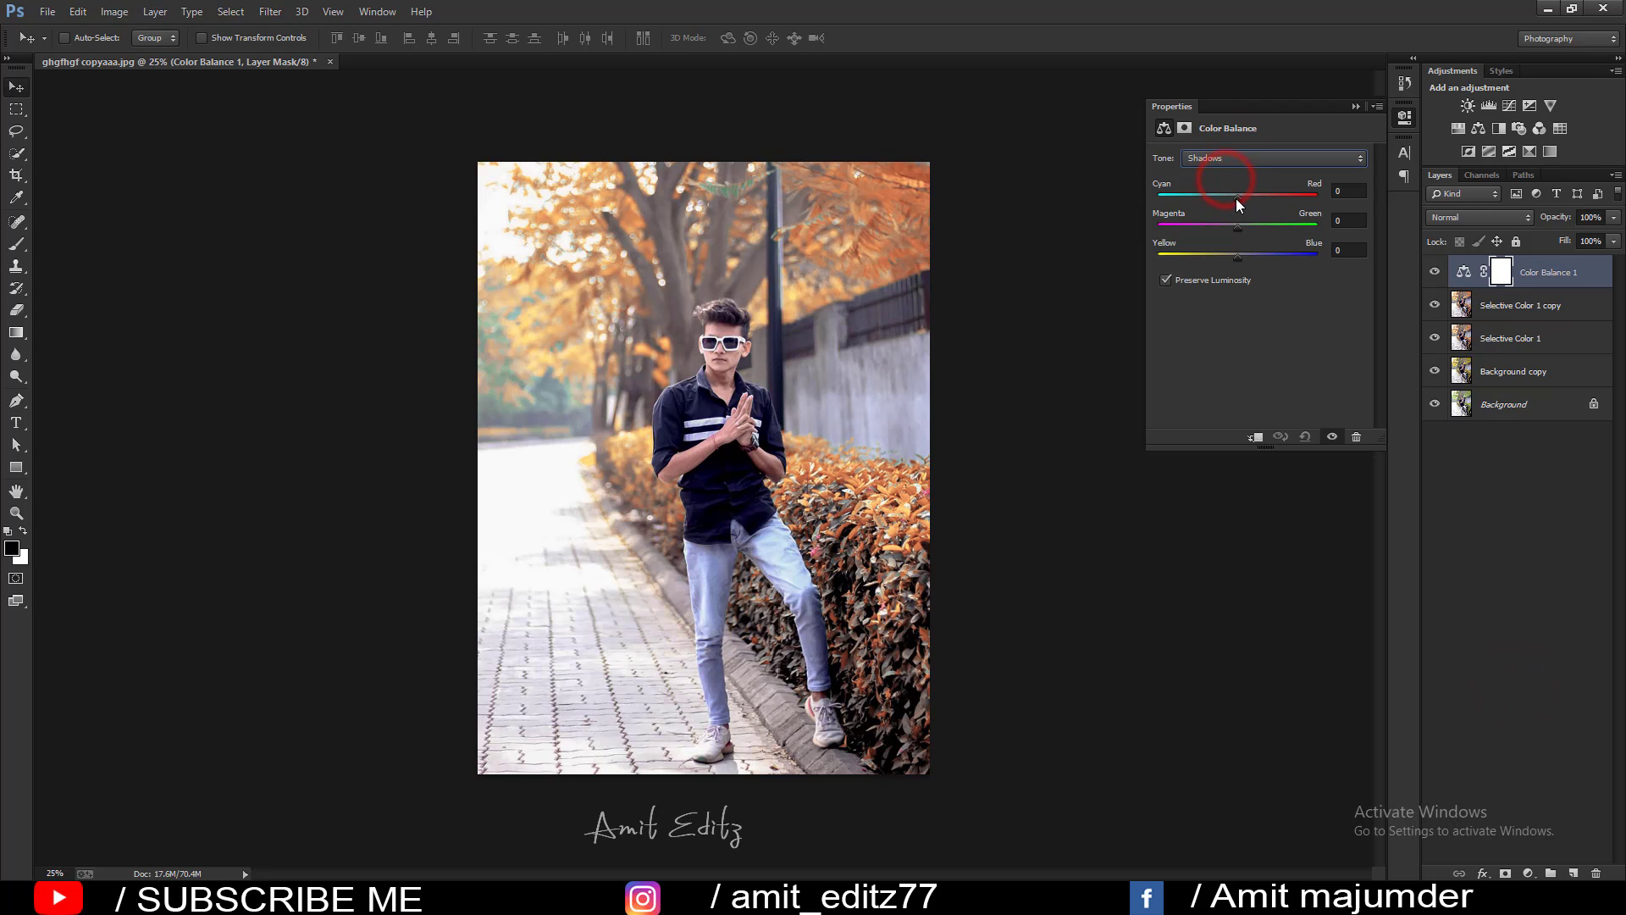
pyautogui.moveTo(1237, 197); pyautogui.dragTo(1247, 228)
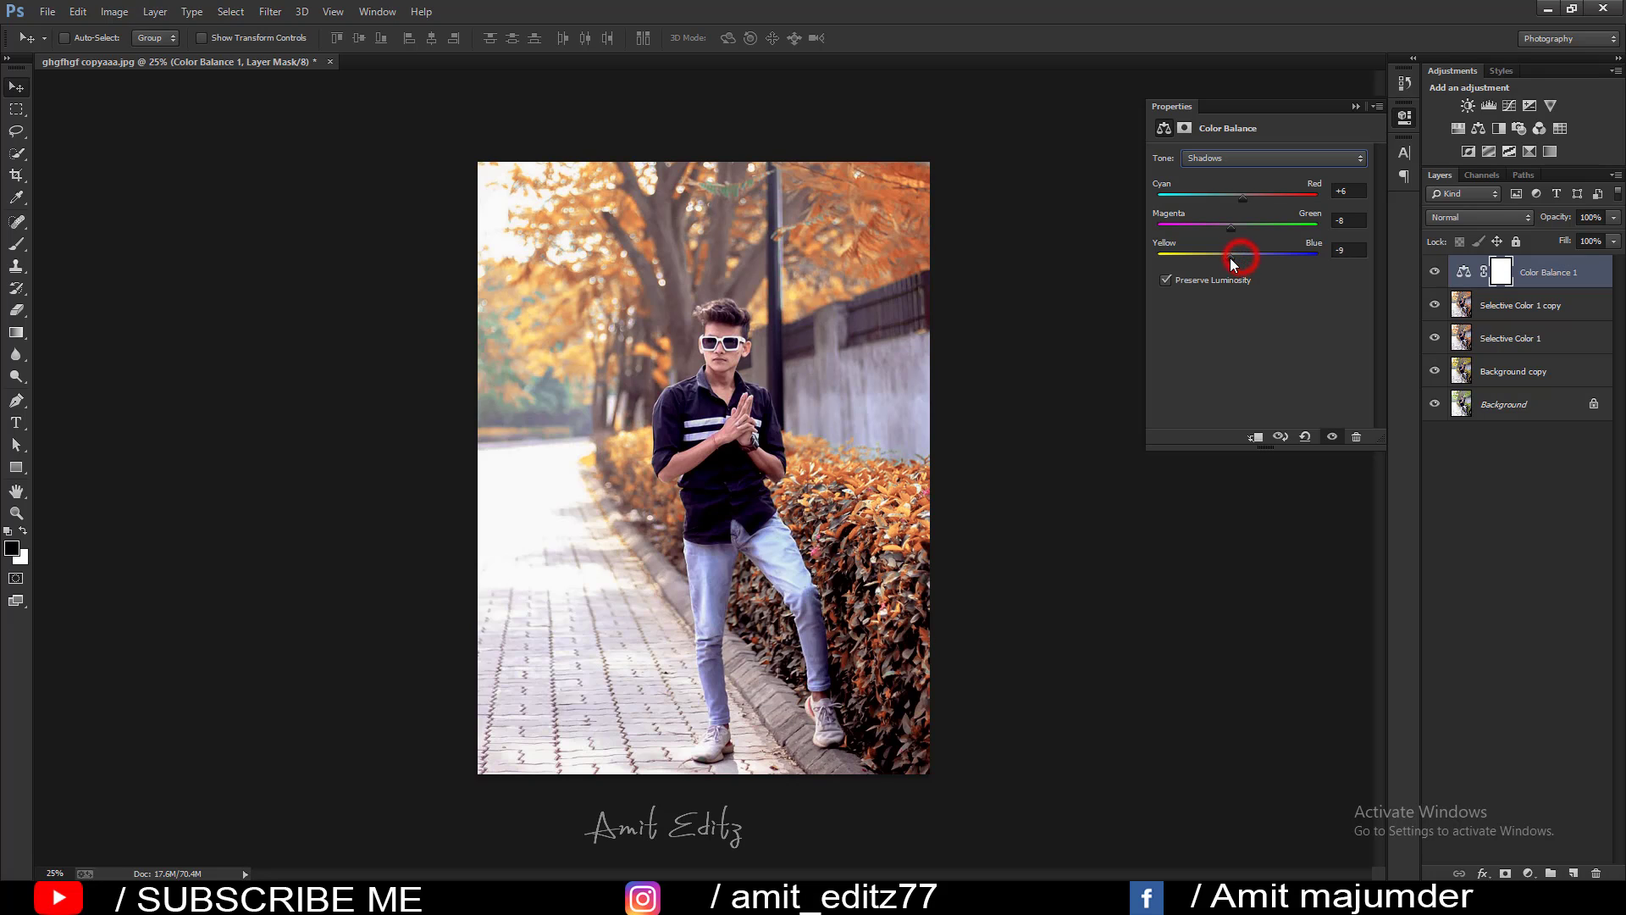
pyautogui.moveTo(1231, 258)
pyautogui.mouseDown()
pyautogui.moveTo(1257, 259)
pyautogui.moveTo(1238, 256)
pyautogui.mouseUp()
# - Give the Midtones a small red shift, Magenta-Green 0, and slight yellow
pyautogui.click(1243, 155)
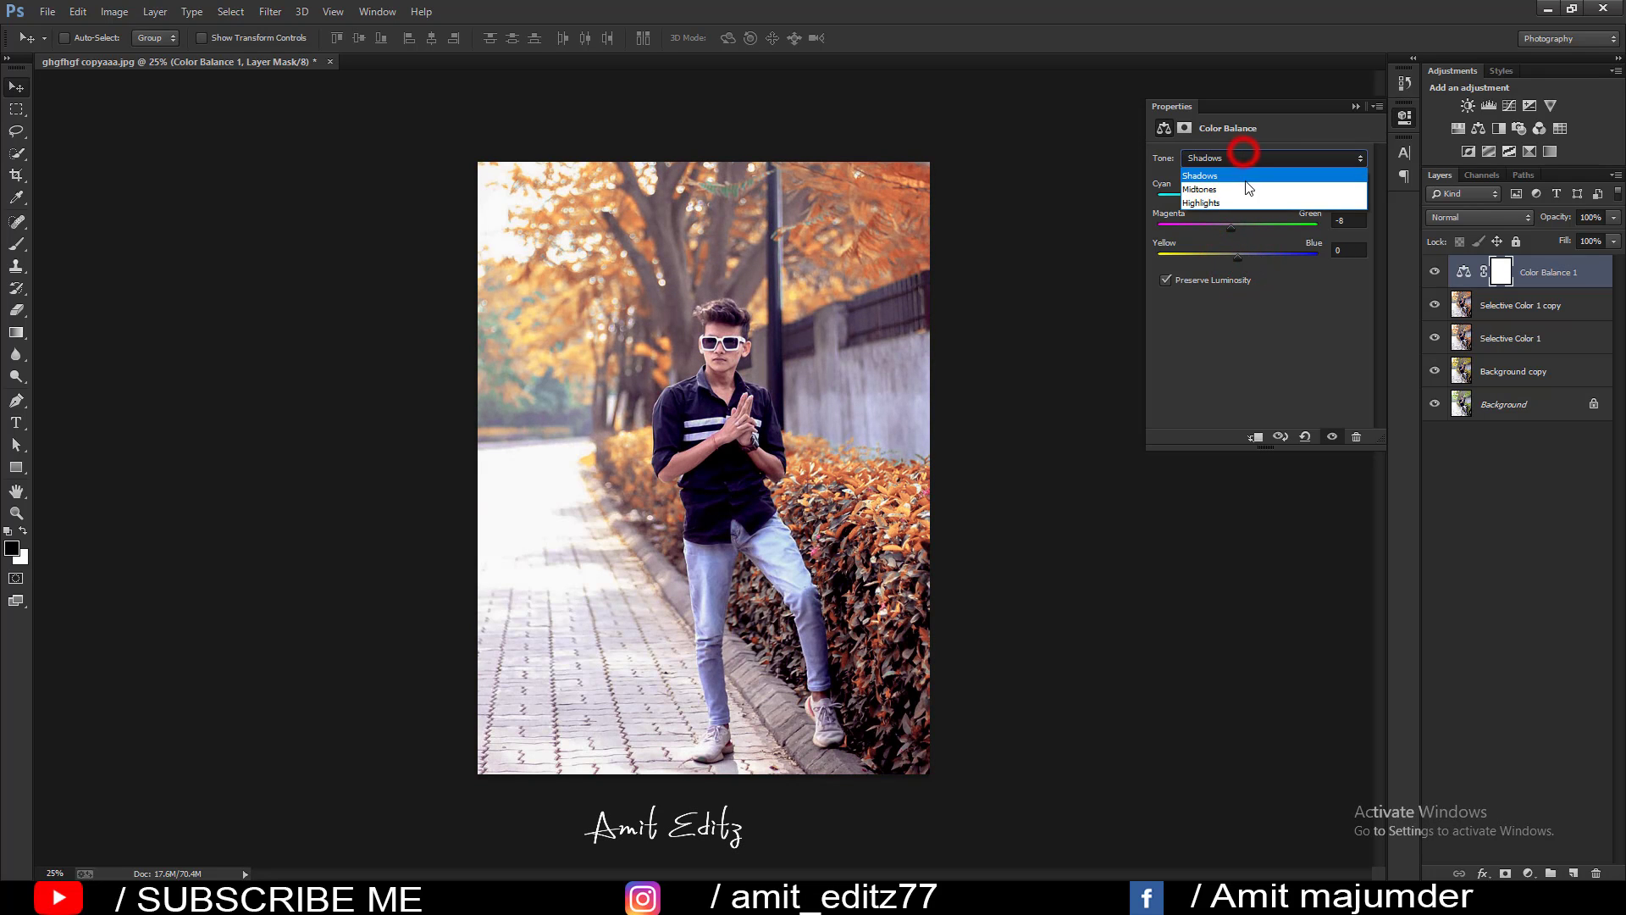
pyautogui.click(1247, 189)
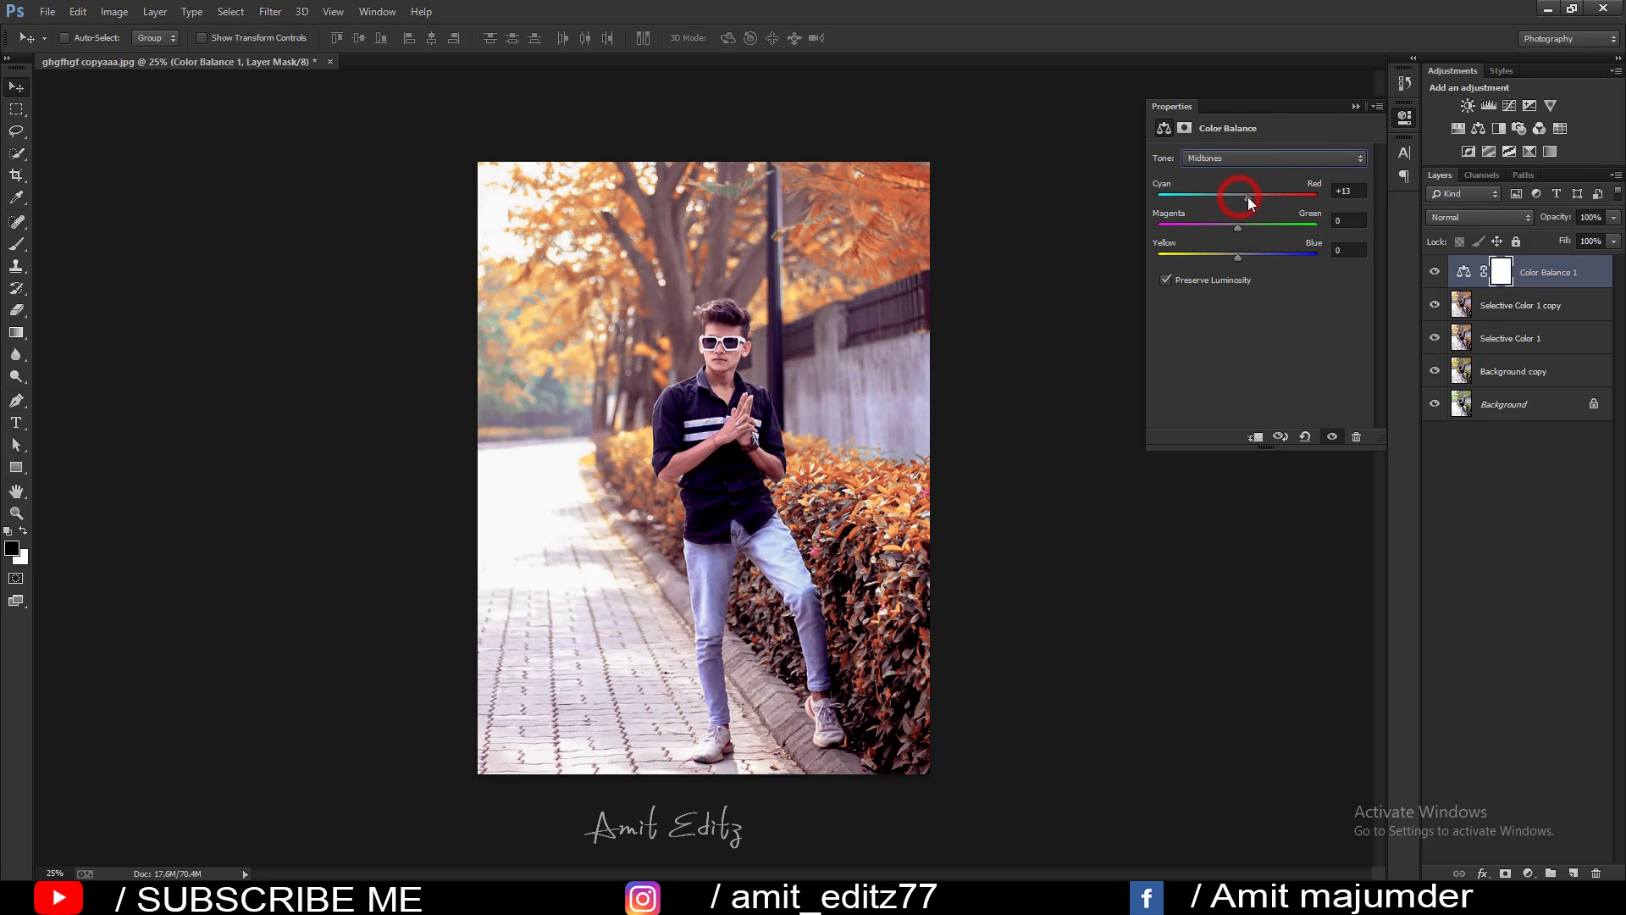
pyautogui.moveTo(1247, 196); pyautogui.dragTo(1236, 229)
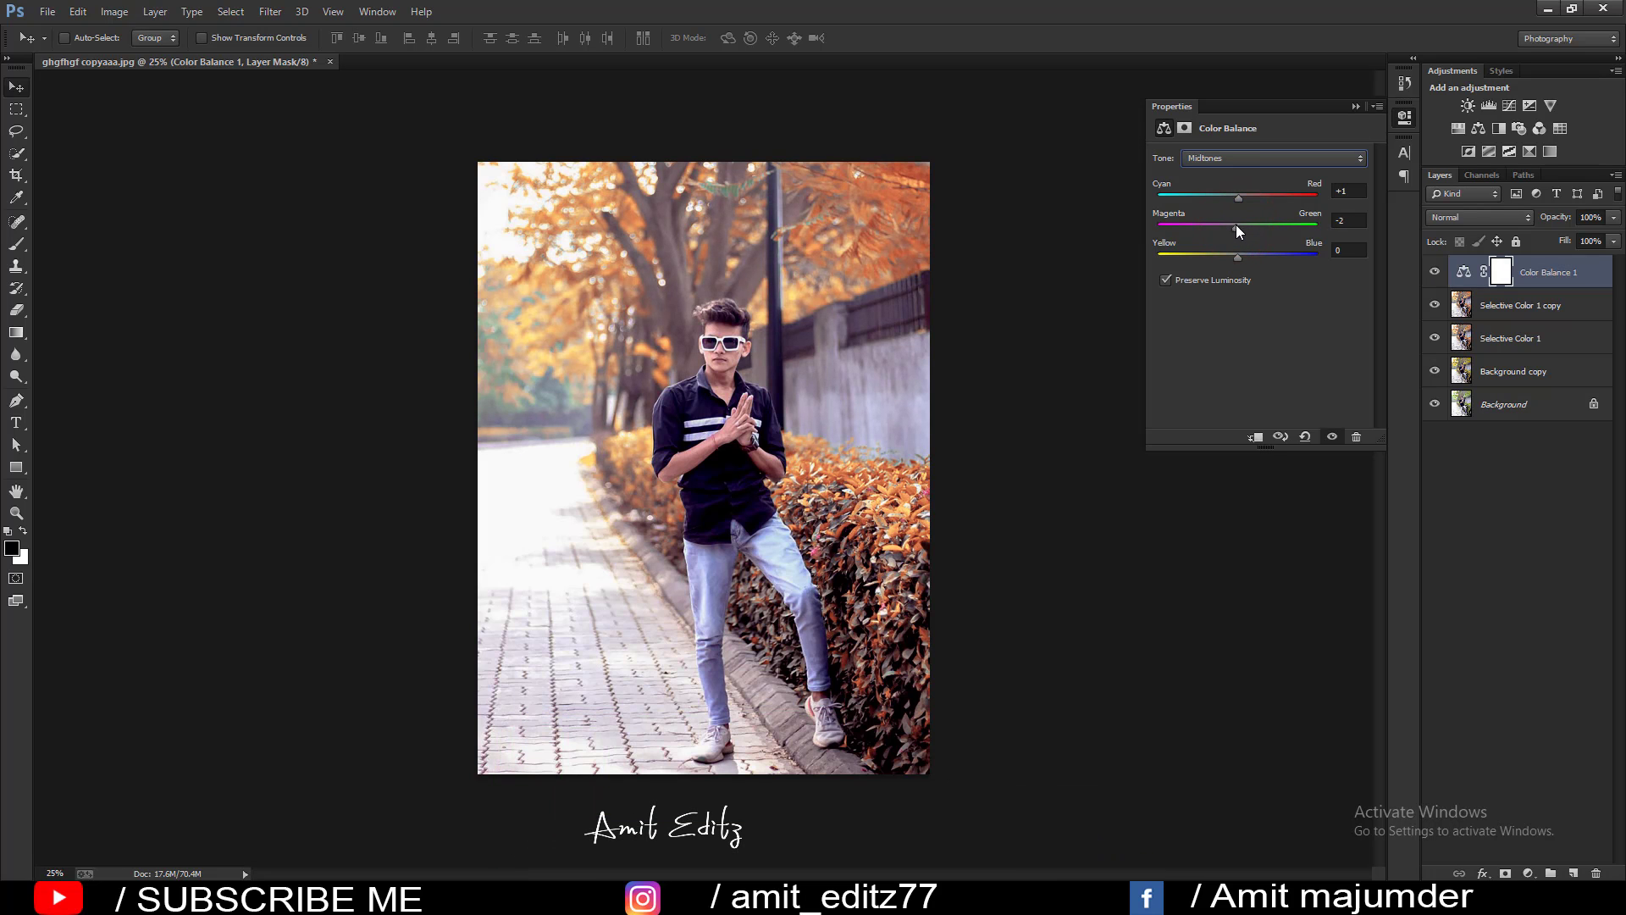
pyautogui.click(1351, 219)
pyautogui.write('0')
pyautogui.moveTo(1237, 254)
pyautogui.mouseDown()
pyautogui.moveTo(1255, 256)
pyautogui.moveTo(1236, 259)
pyautogui.mouseUp()
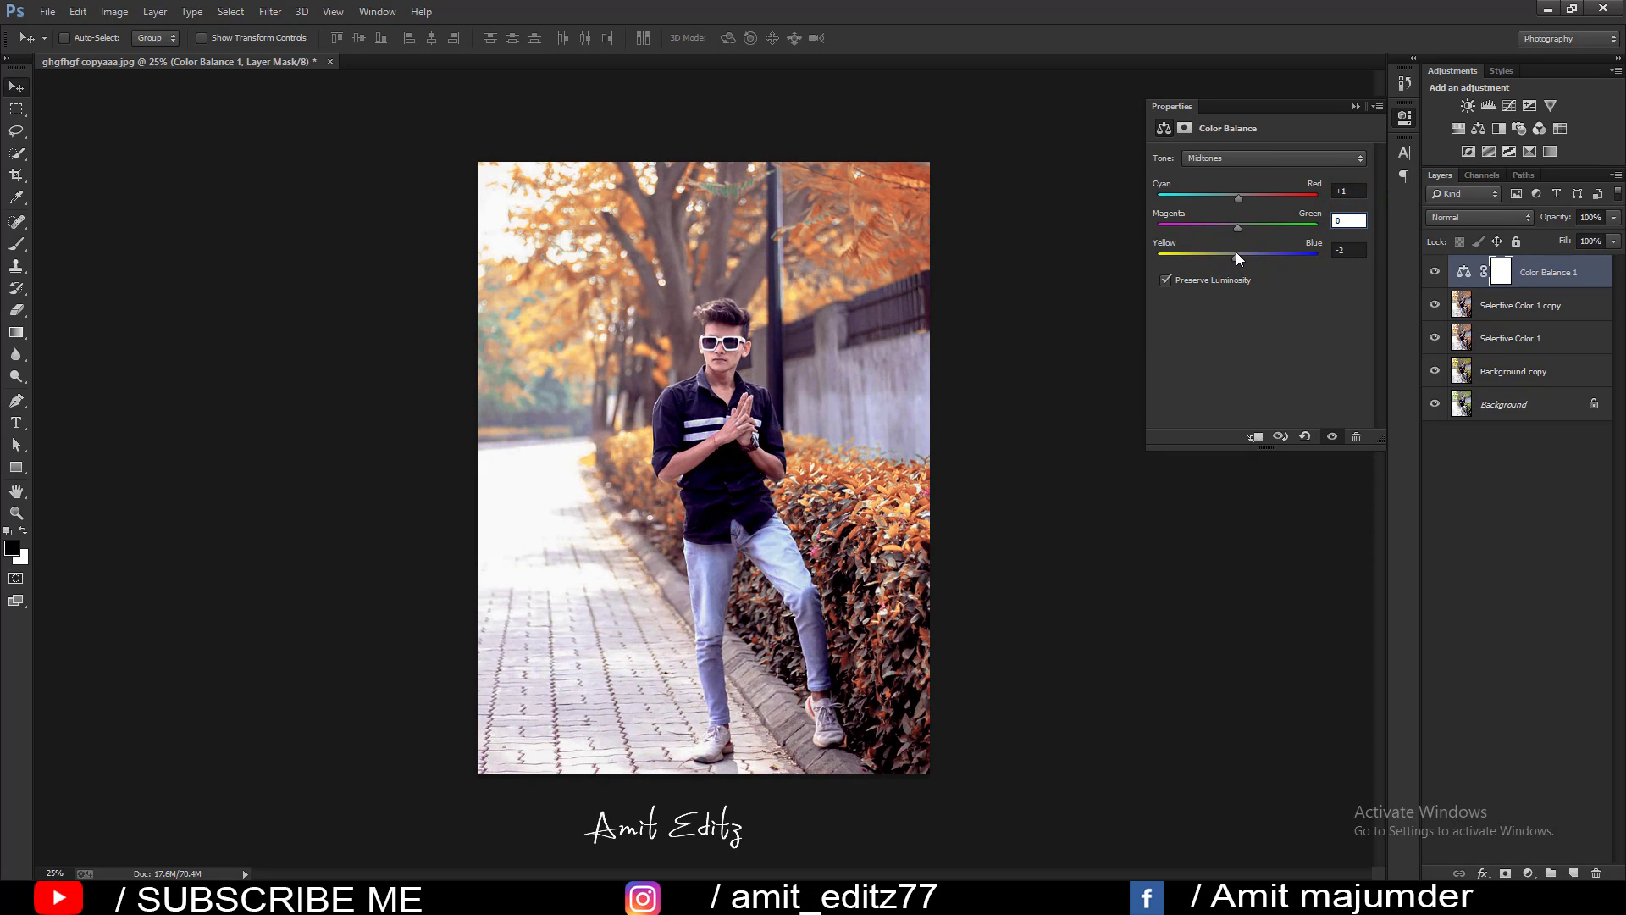
# - Set the Color Balance Highlights to +2, +4, -5
pyautogui.click(1262, 154)
pyautogui.click(1252, 203)
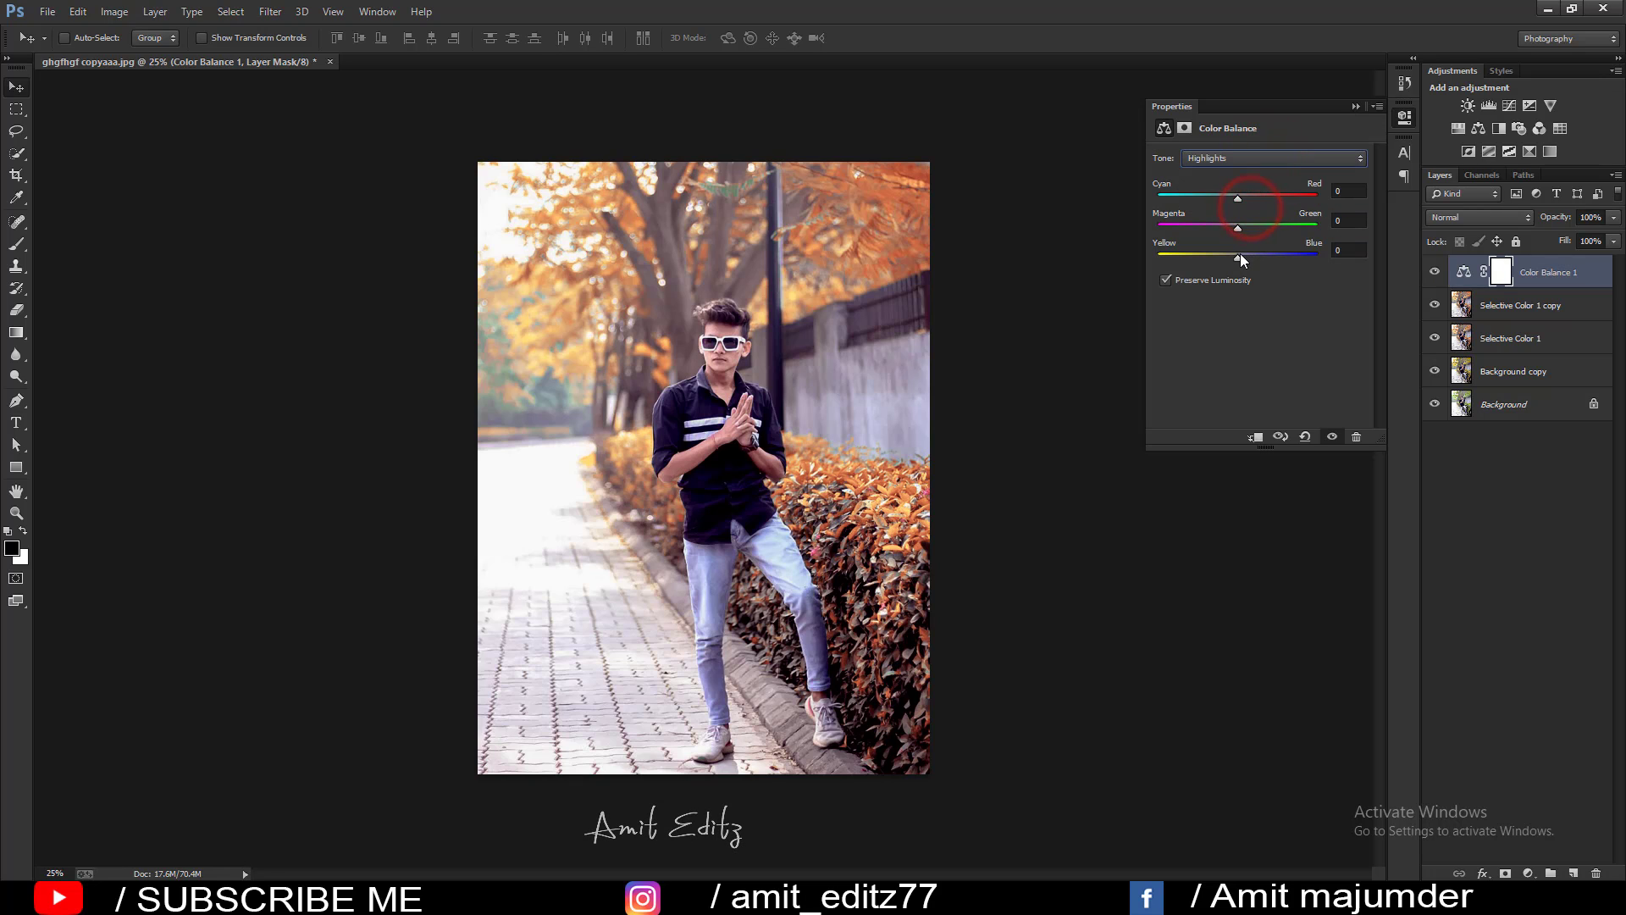
pyautogui.moveTo(1240, 254); pyautogui.dragTo(1229, 258)
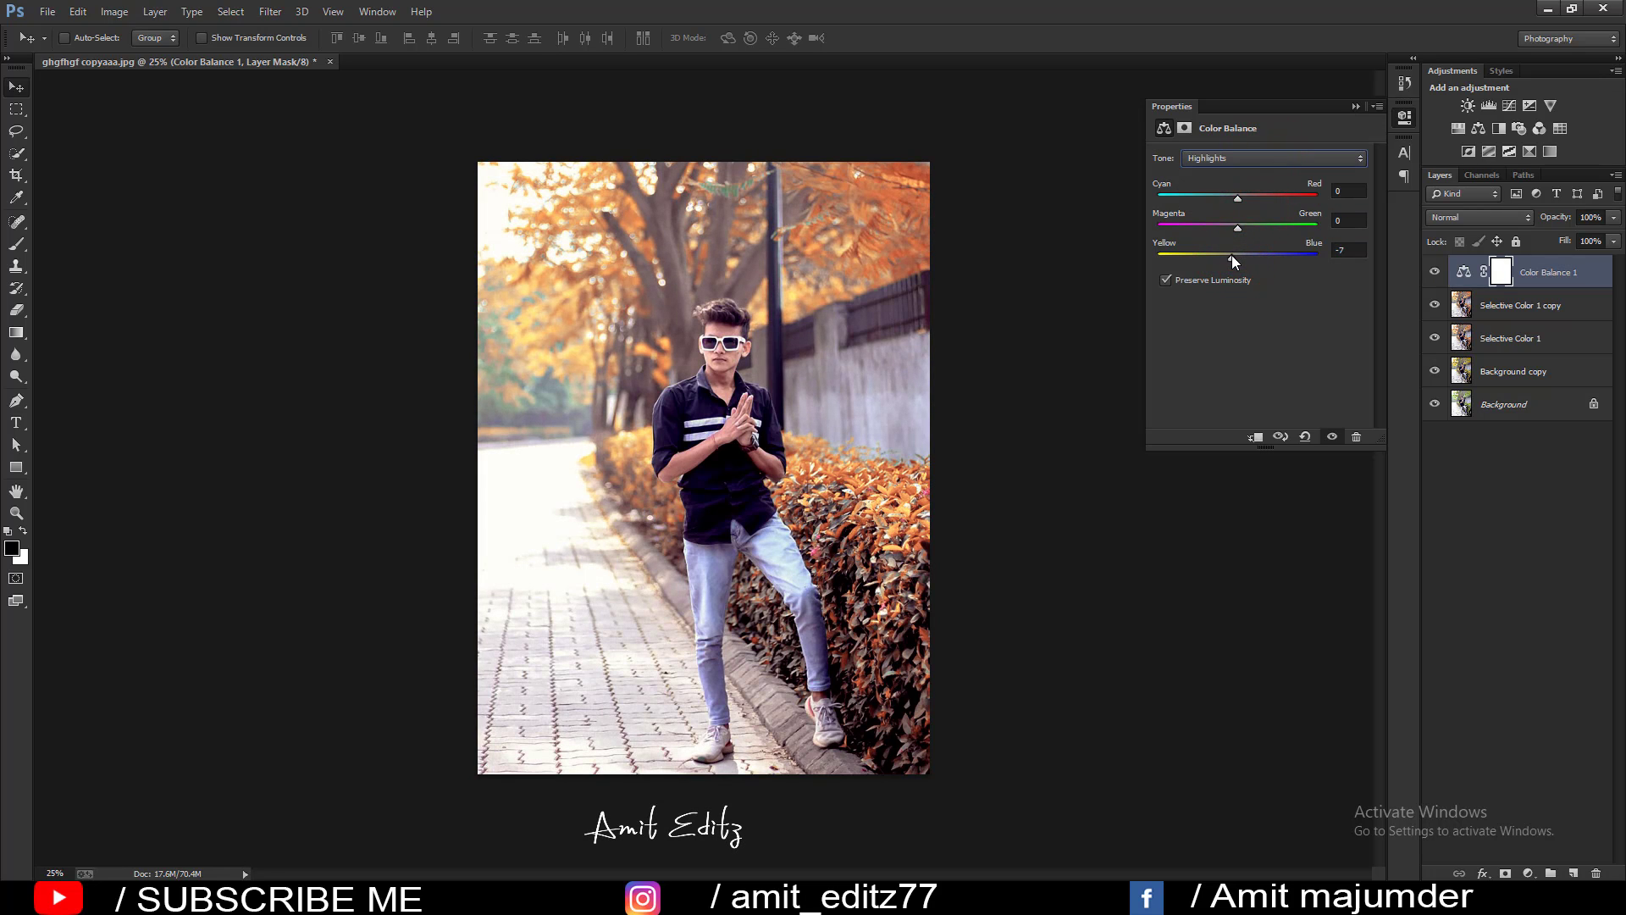
pyautogui.click(1242, 194)
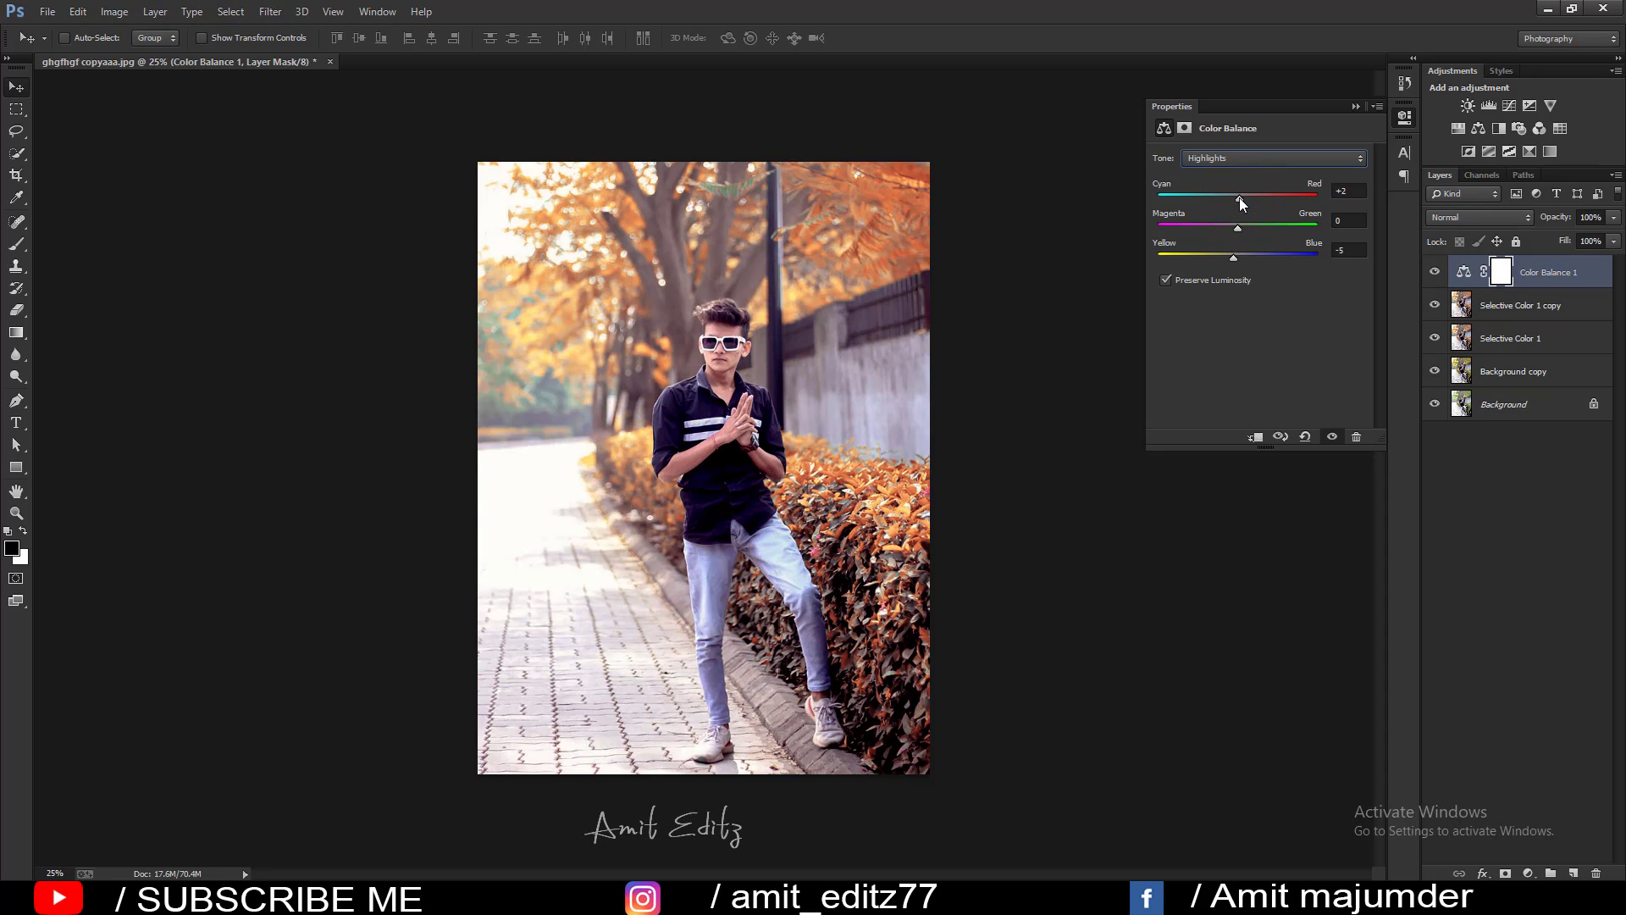
pyautogui.moveTo(1236, 227); pyautogui.dragTo(1252, 227)
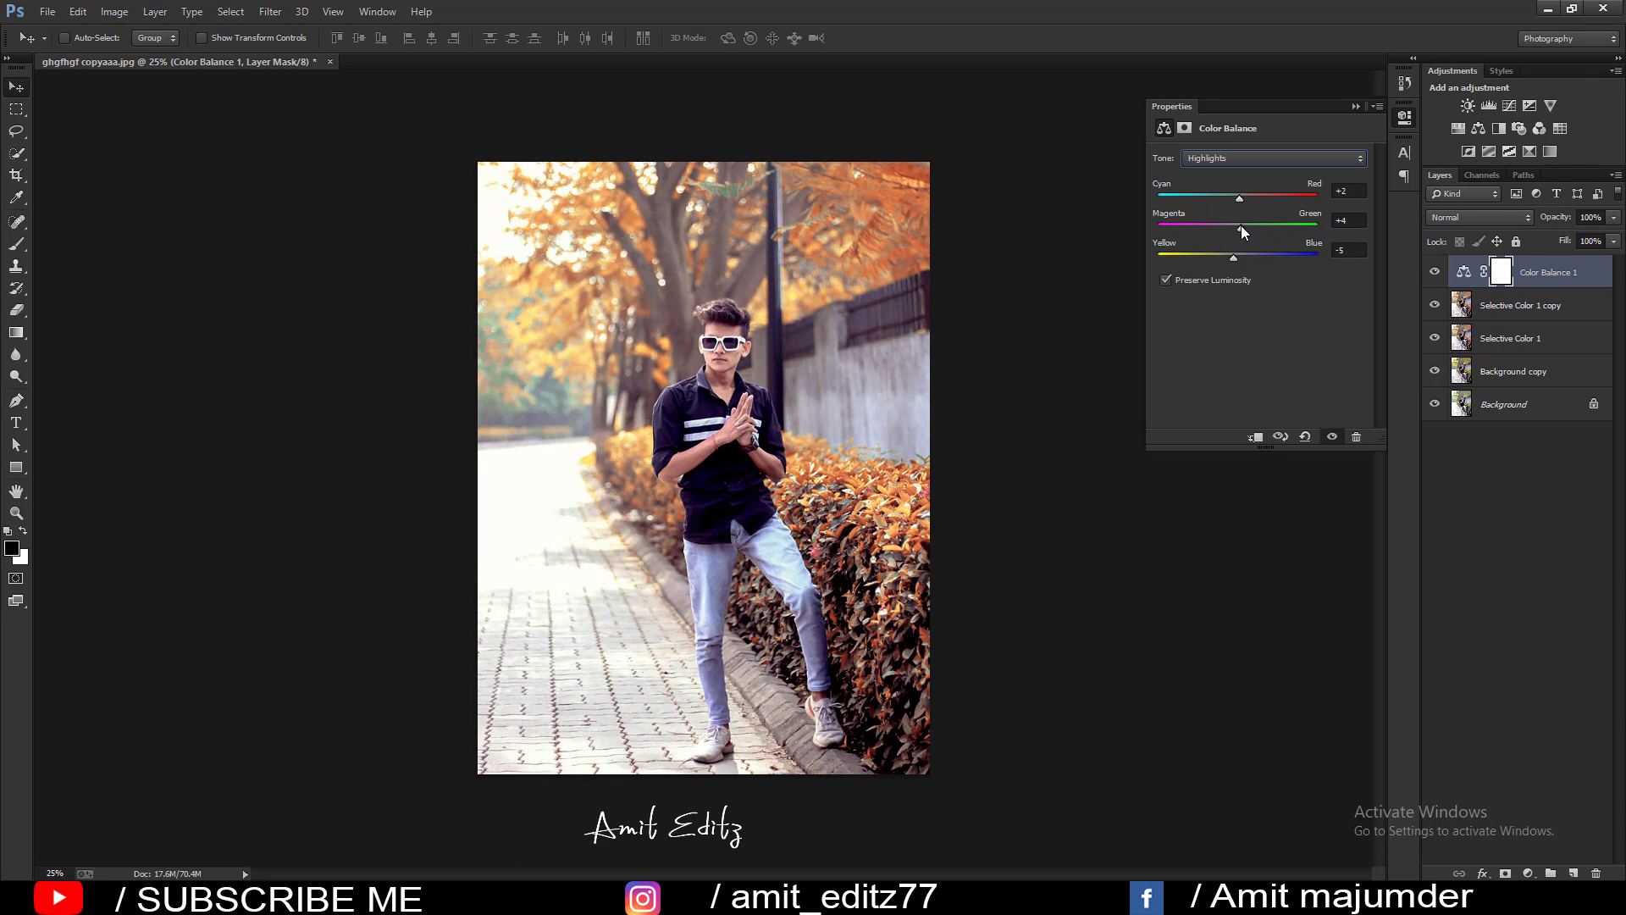
# - Merge Selective Color 1 copy with the Color Balance layer
pyautogui.click(1355, 107)
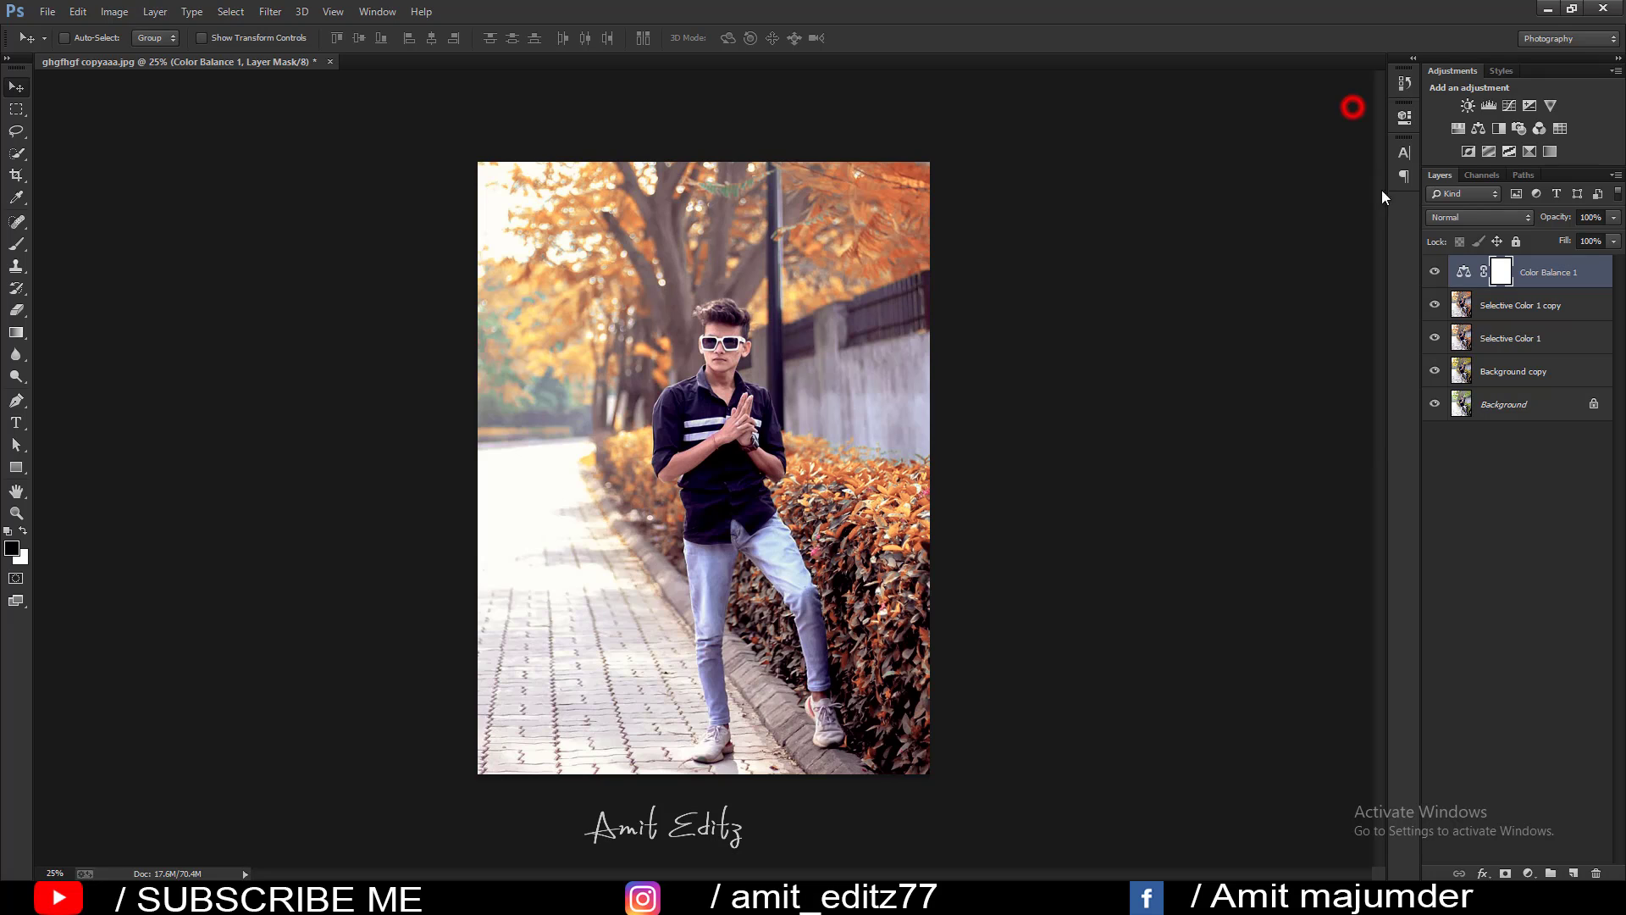
pyautogui.keyDown('shift'); pyautogui.click(1537, 306); pyautogui.keyUp('shift')
pyautogui.rightClick(1537, 306)
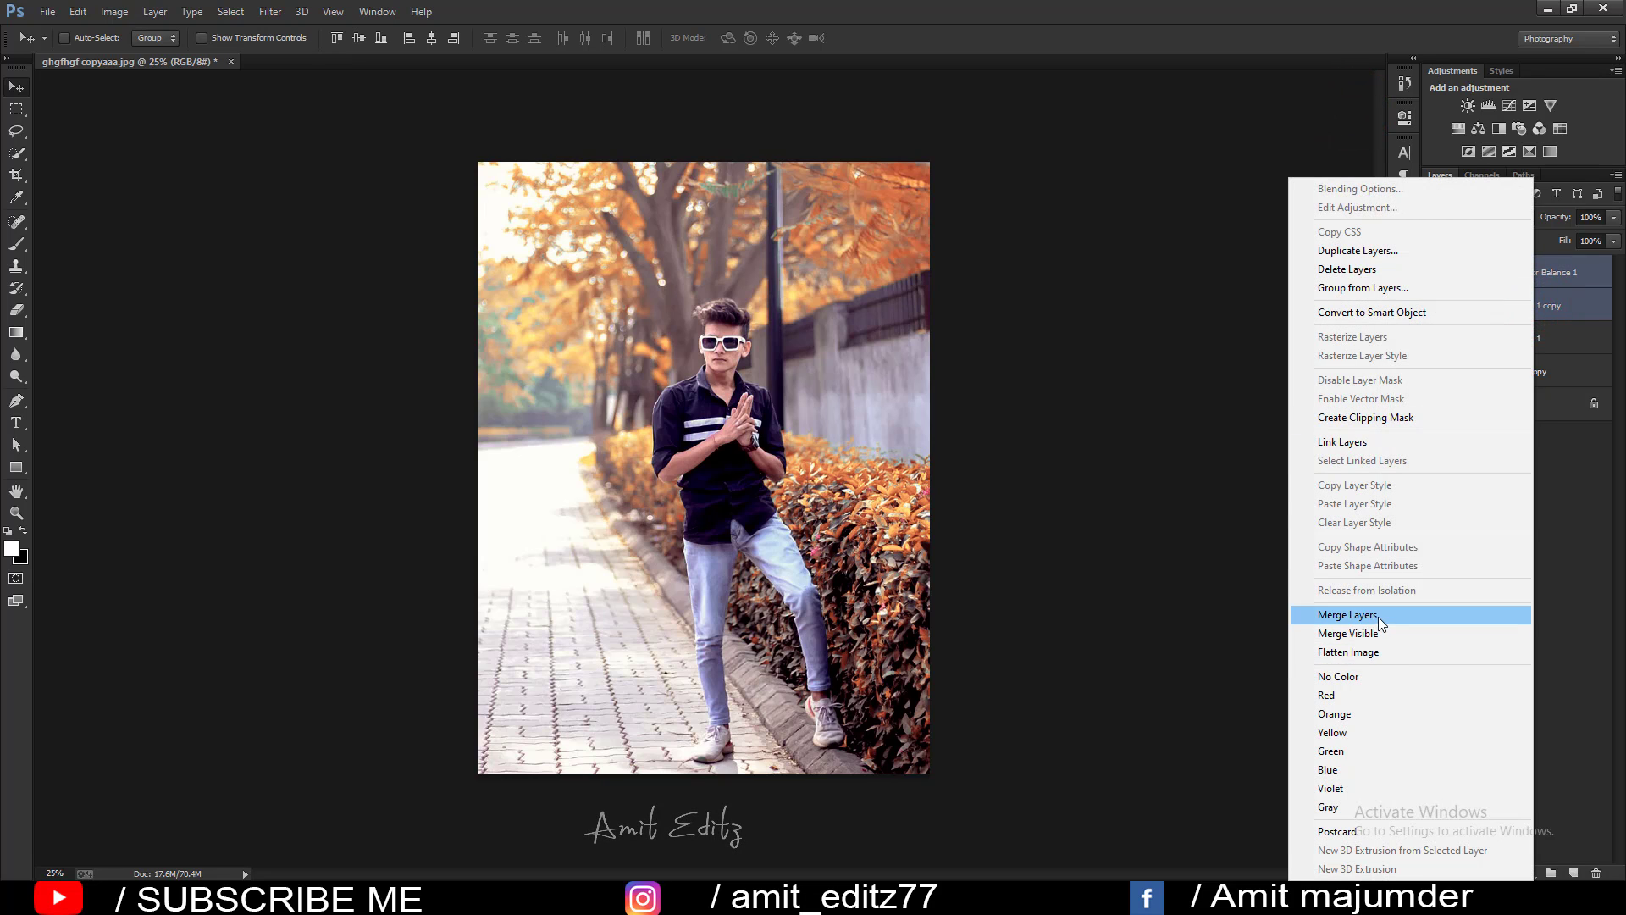
pyautogui.click(1378, 615)
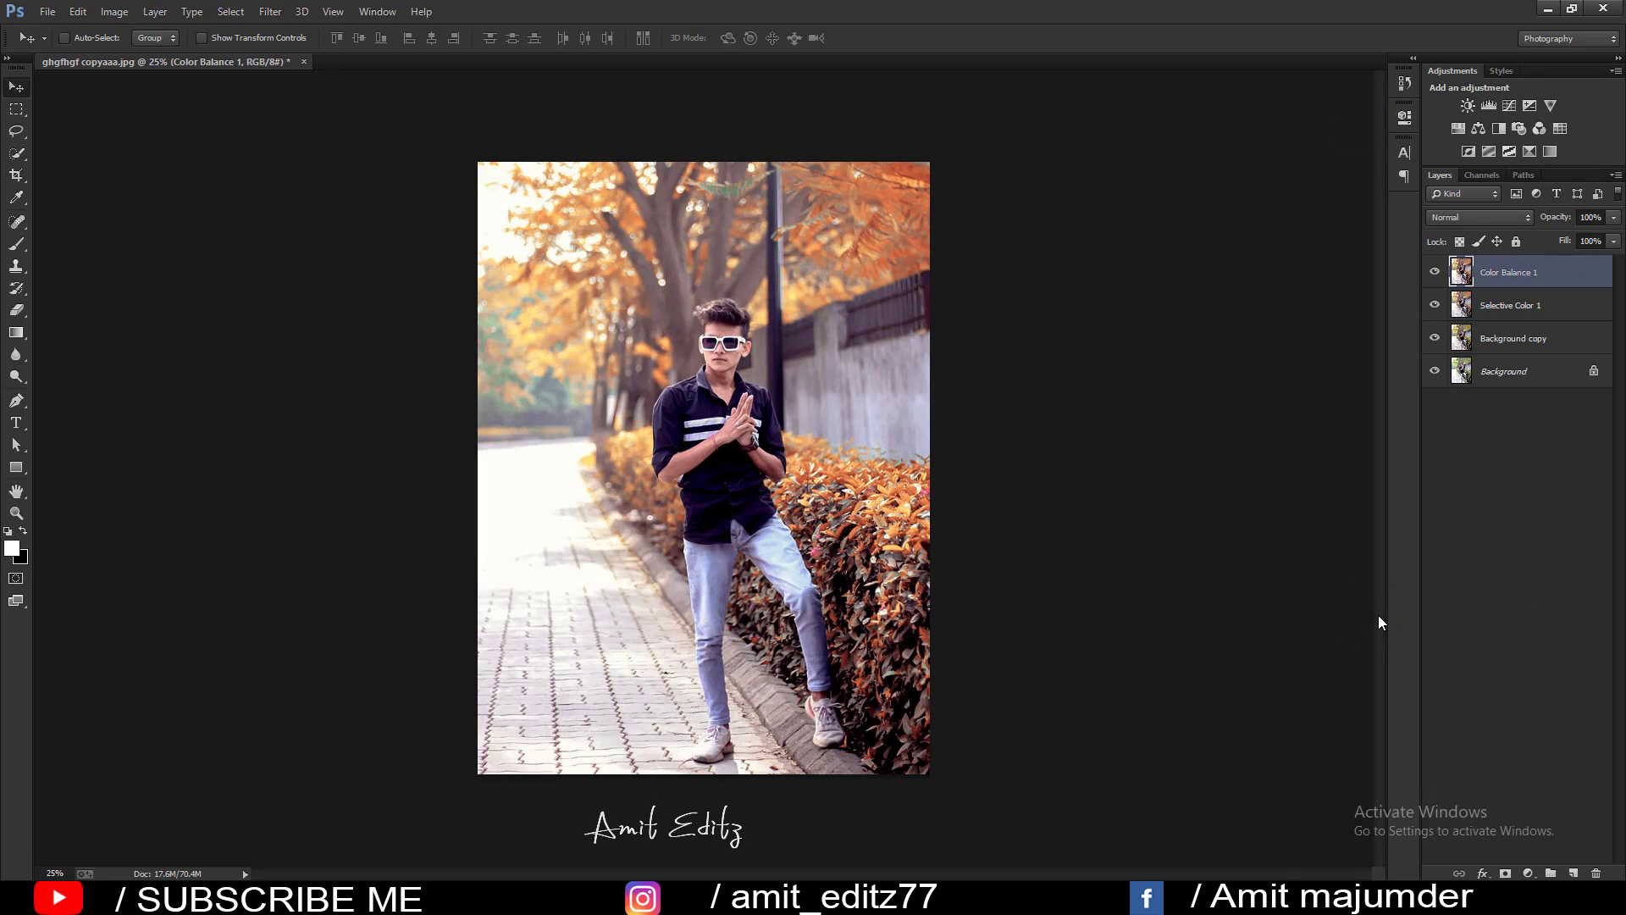
# - In Camera Raw, set Contrast +9, Shadows +32 and Blacks +8
pyautogui.click(271, 11)
pyautogui.click(320, 109)
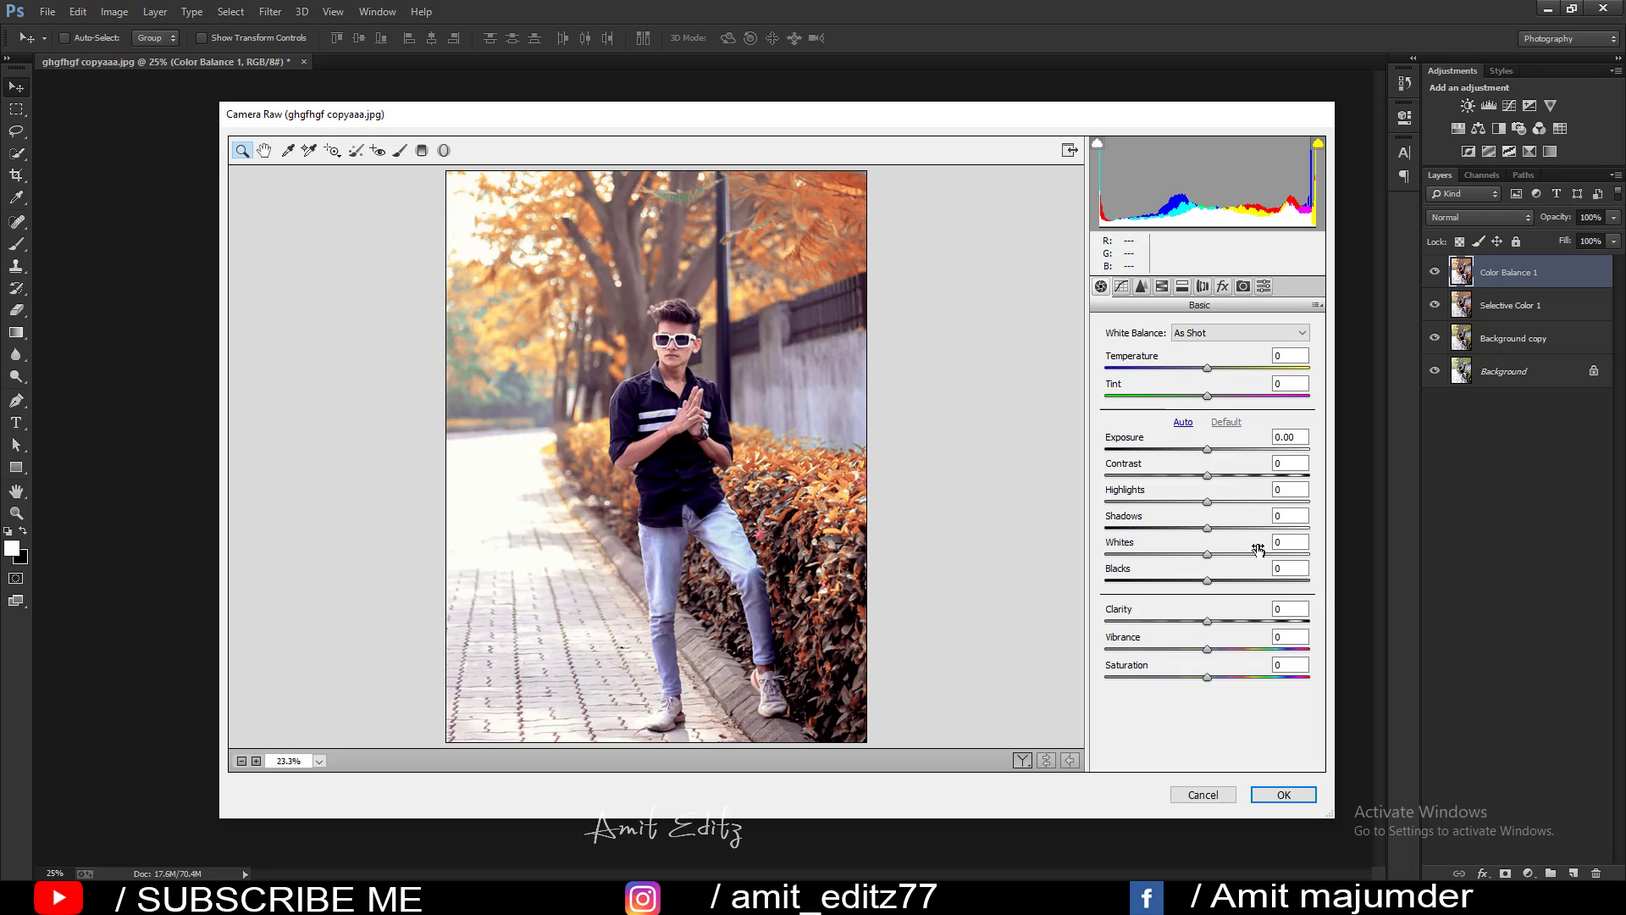
pyautogui.moveTo(1206, 474)
pyautogui.mouseDown()
pyautogui.moveTo(1236, 542)
pyautogui.moveTo(1215, 580)
pyautogui.mouseUp()
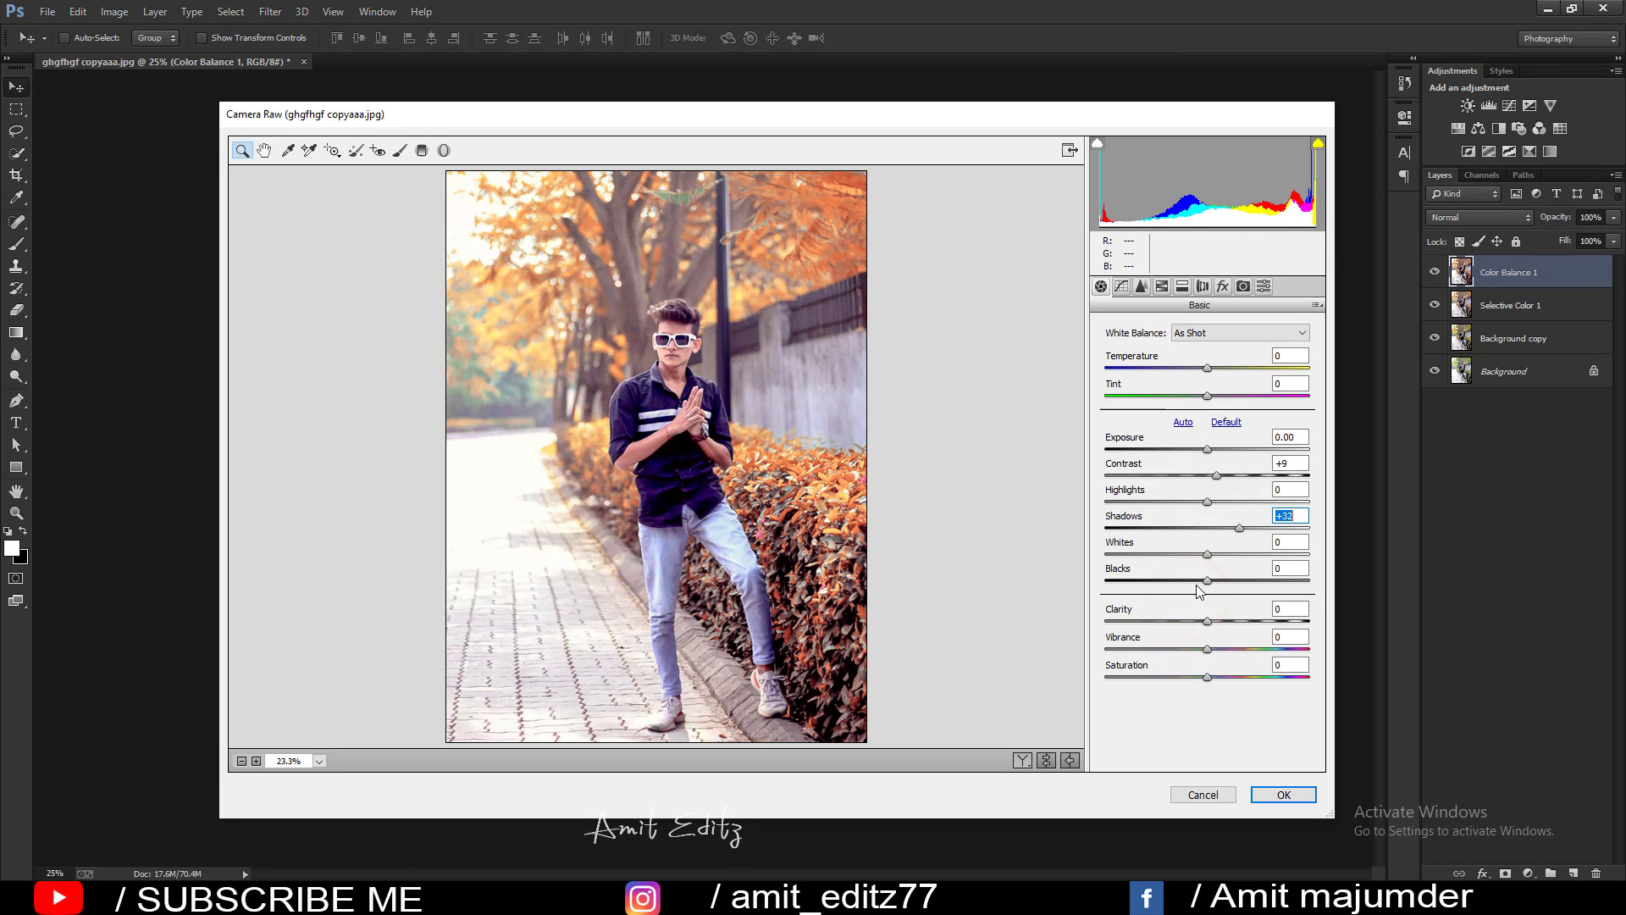
# - Raise Oranges luminance to +11 and bring up the Tone Curve controls
pyautogui.click(1162, 287)
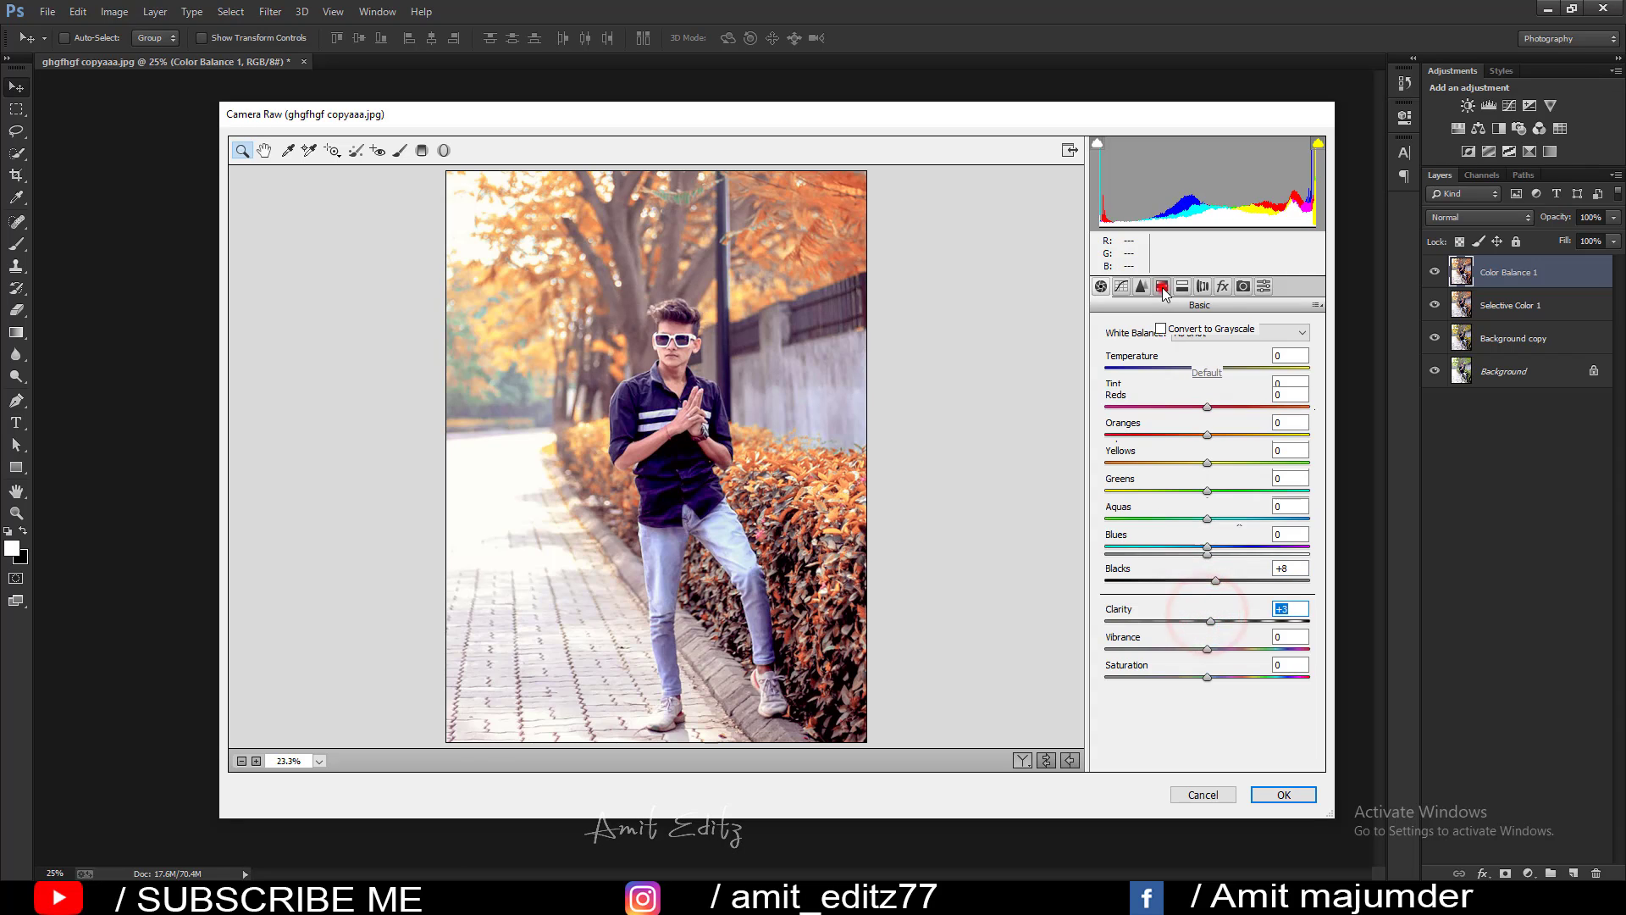
pyautogui.click(1200, 352)
pyautogui.moveTo(1207, 434); pyautogui.dragTo(1218, 434)
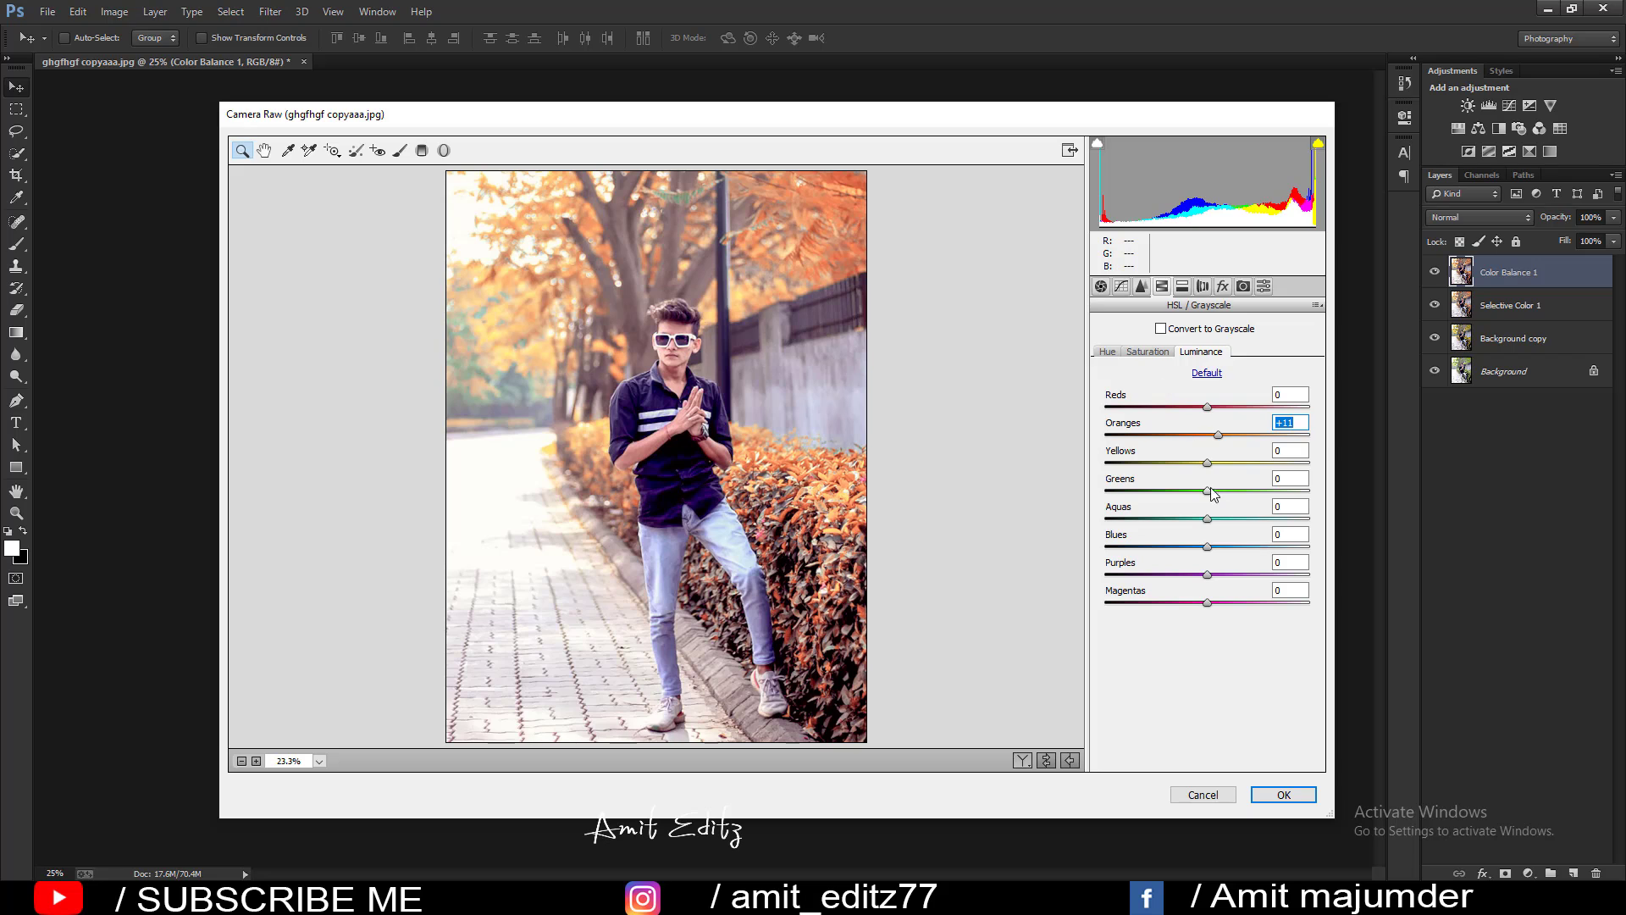
pyautogui.click(1100, 287)
pyautogui.click(1120, 286)
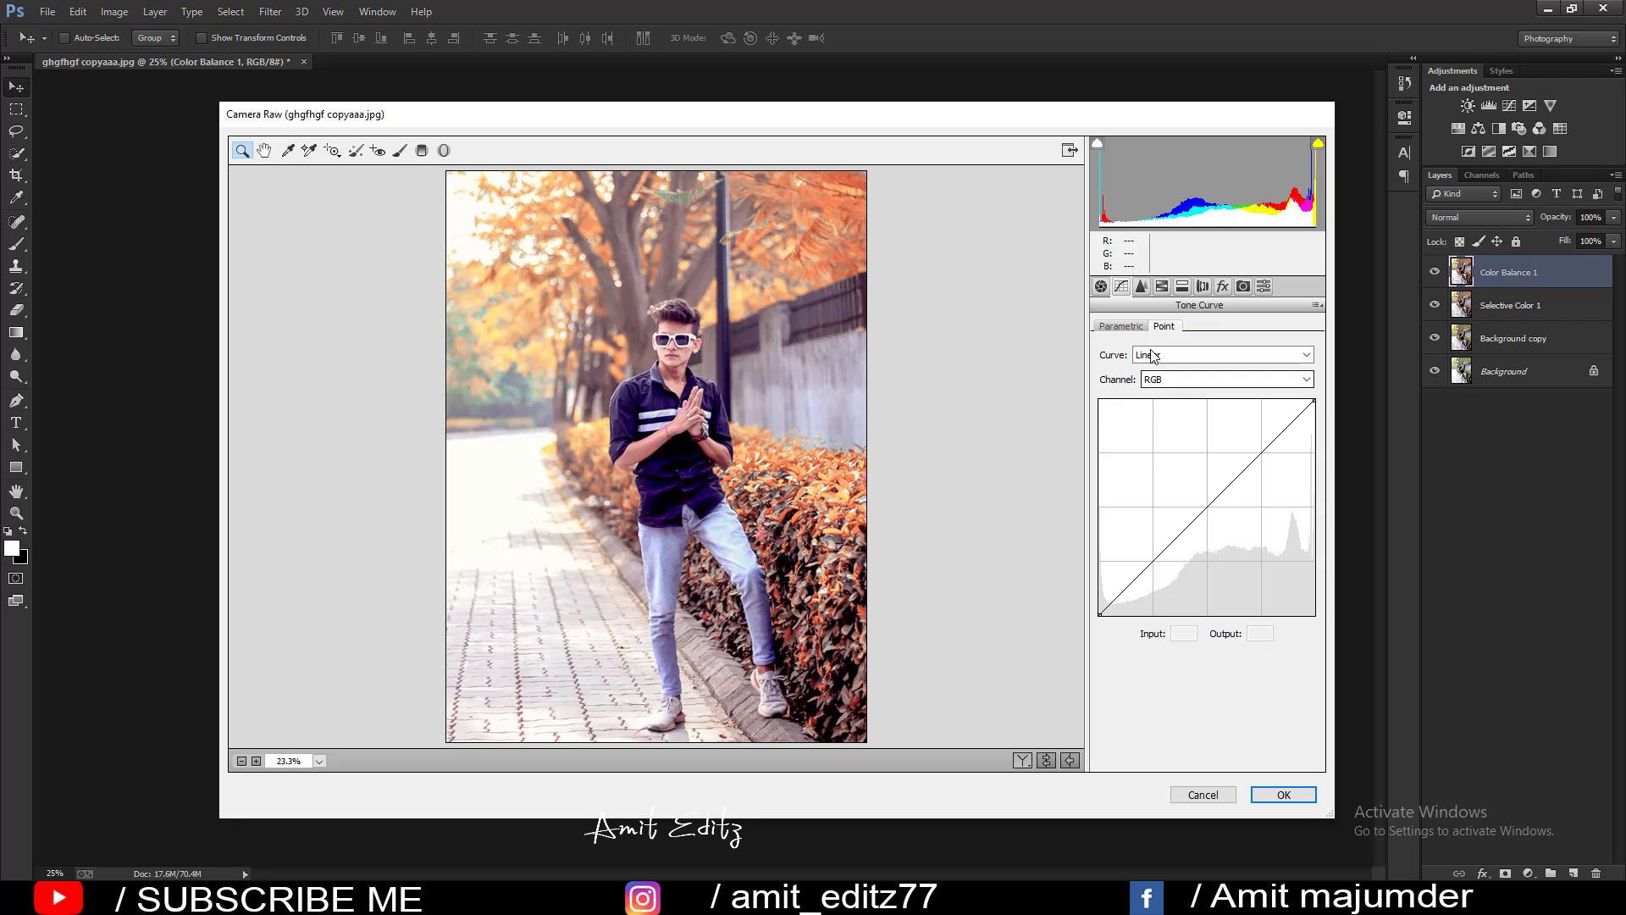
# - Set parametric tone curve Highlights +13 and Darks +4, then apply the Camera Raw grade
pyautogui.click(1120, 326)
pyautogui.moveTo(1206, 593)
pyautogui.mouseDown()
pyautogui.moveTo(1230, 595)
pyautogui.moveTo(1189, 645)
pyautogui.moveTo(1241, 645)
pyautogui.moveTo(1219, 657)
pyautogui.moveTo(1268, 670)
pyautogui.moveTo(1215, 678)
pyautogui.mouseUp()
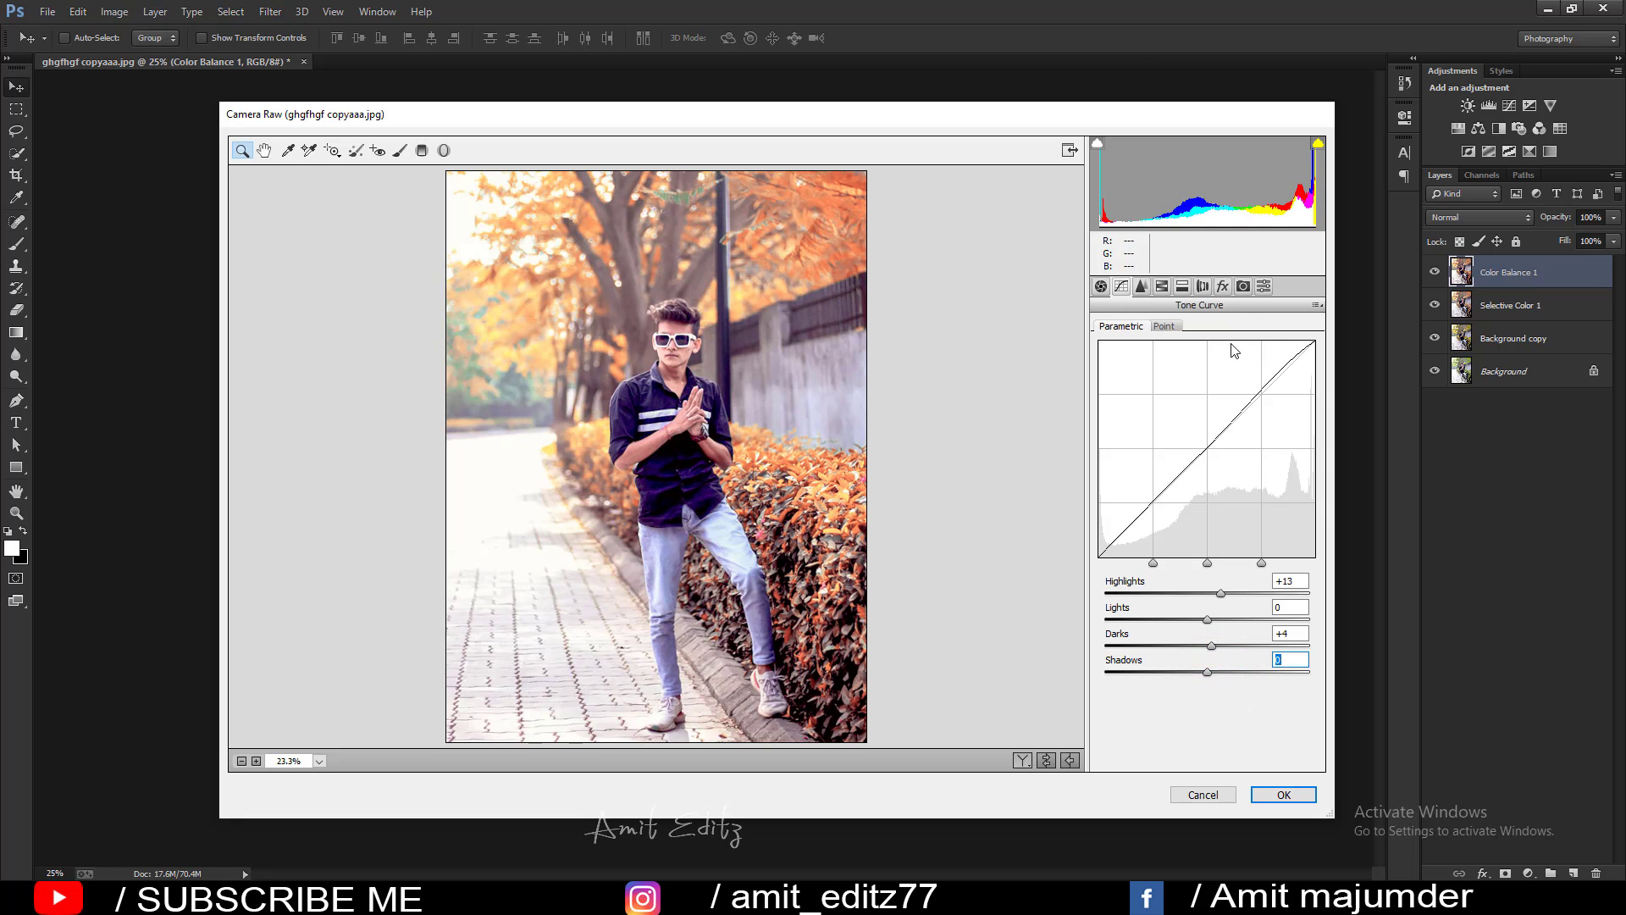
pyautogui.click(1222, 285)
pyautogui.click(1282, 792)
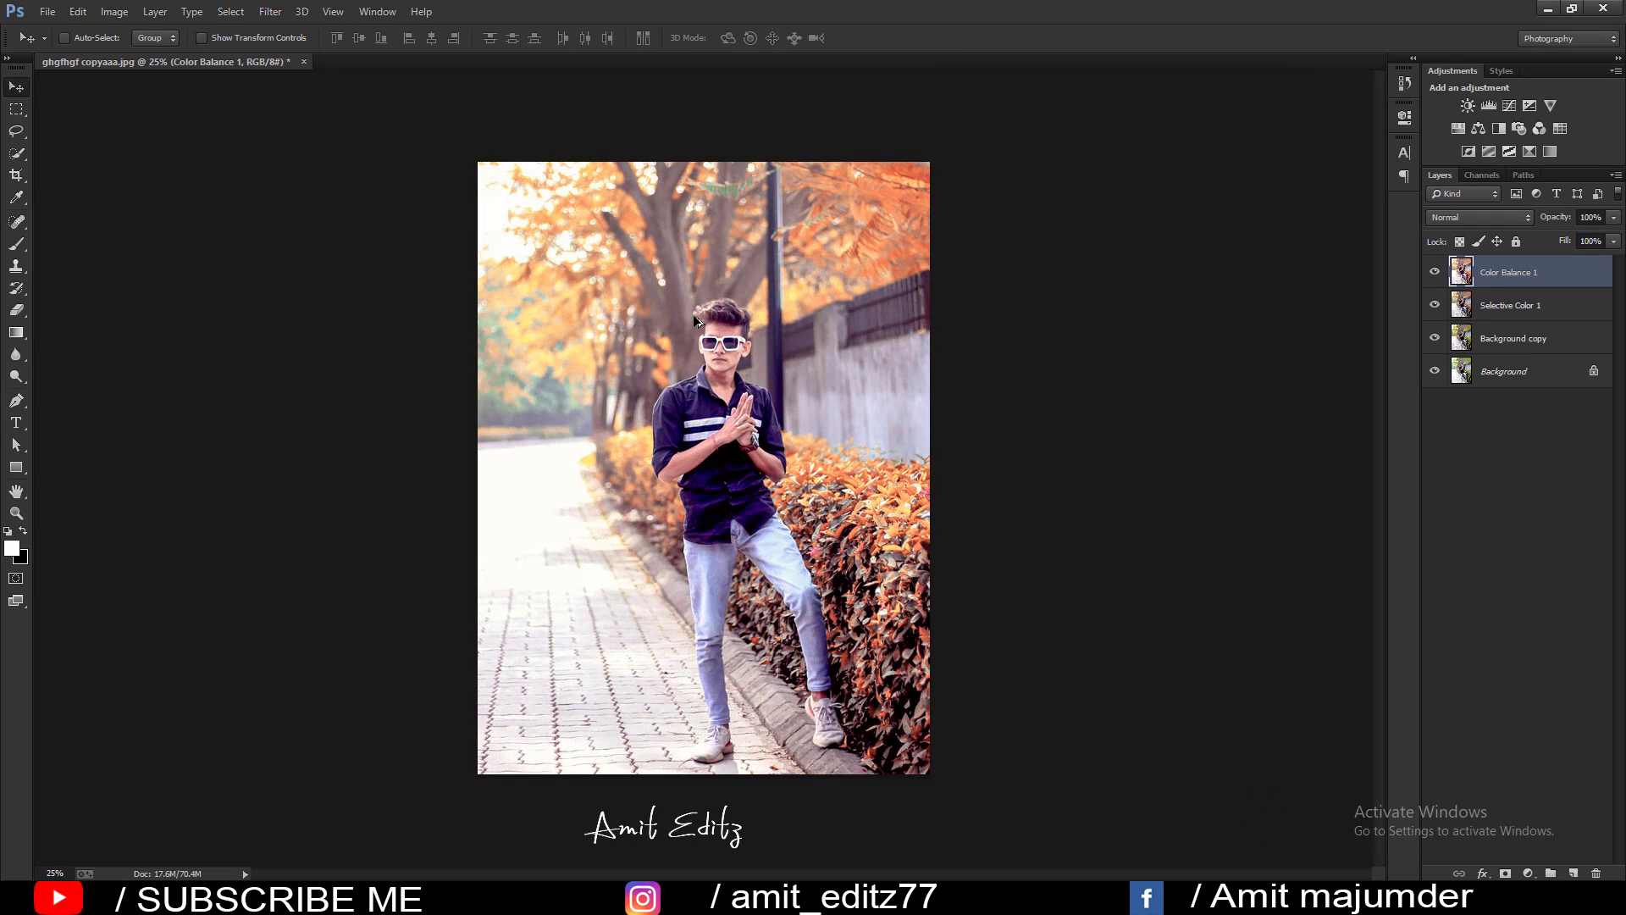
# - Merge Color Balance 1, Selective Color 1 and Background copy into one layer
pyautogui.scroll(-1, 693, 321)
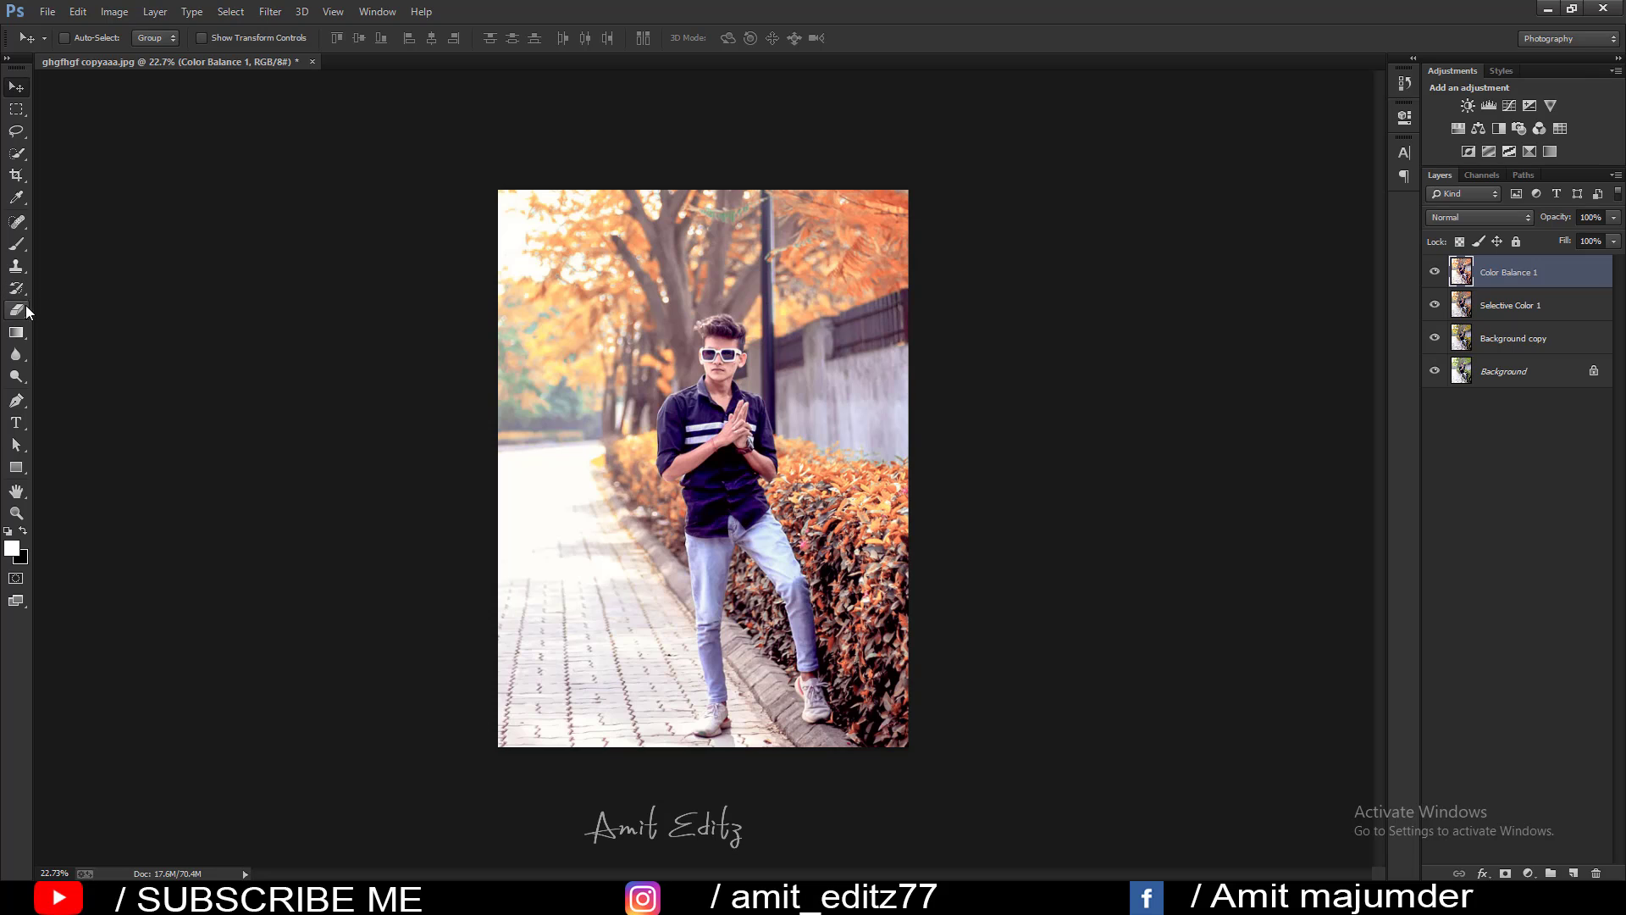
pyautogui.keyDown('ctrl'); pyautogui.click(1529, 310); pyautogui.keyUp('ctrl')
pyautogui.keyDown('ctrl'); pyautogui.click(1511, 337); pyautogui.keyUp('ctrl')
pyautogui.rightClick(1511, 337)
pyautogui.click(1349, 614)
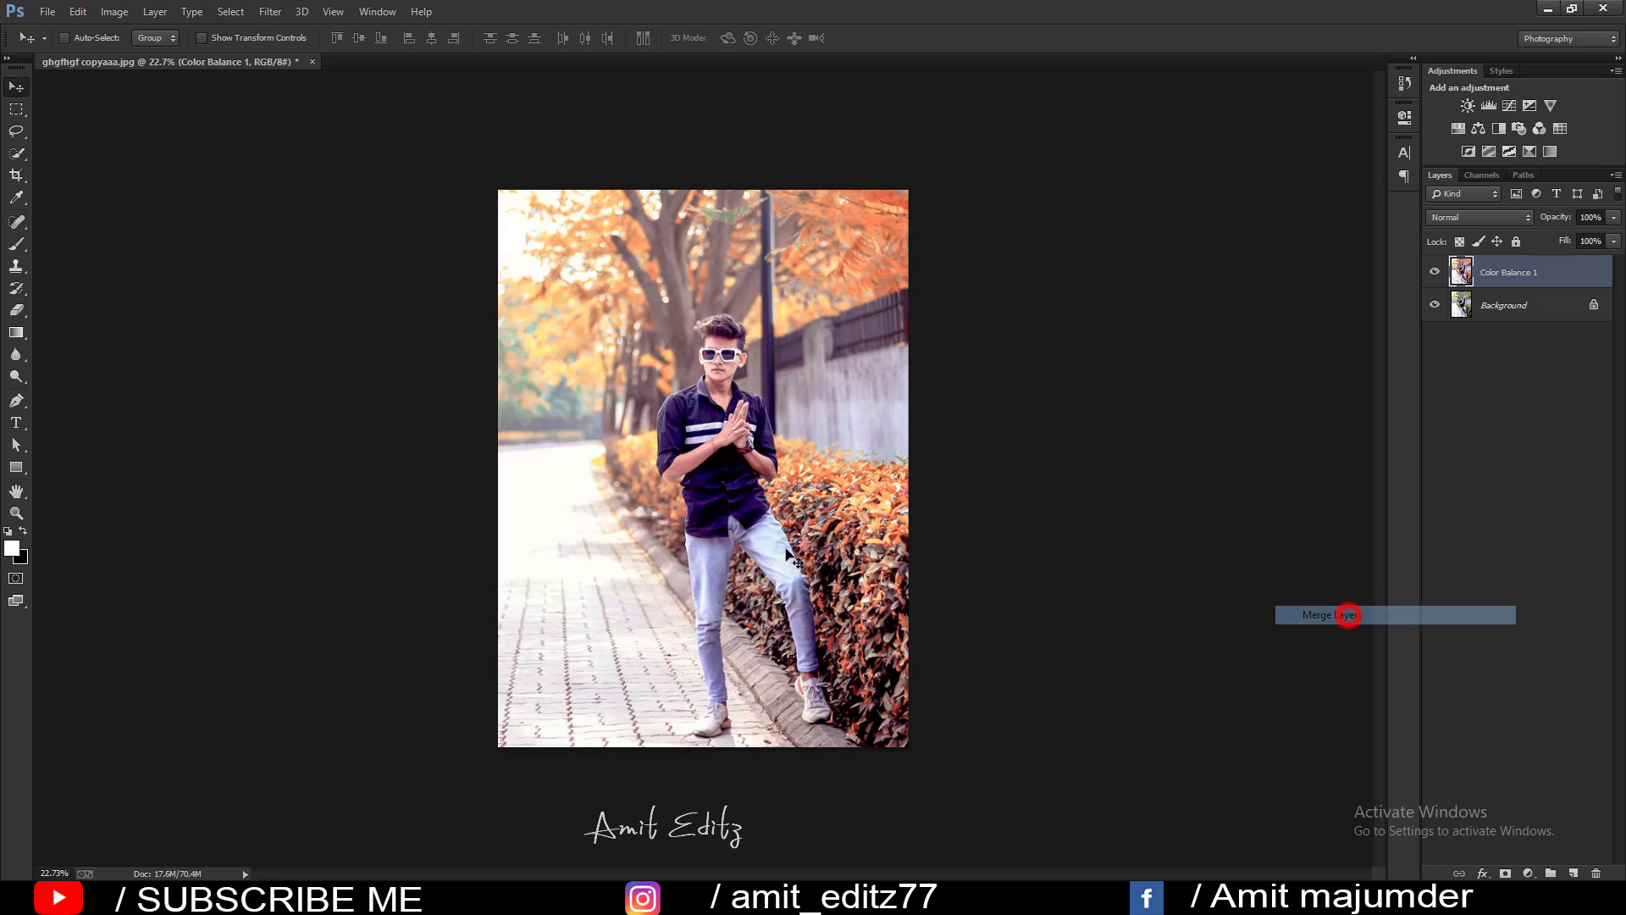
# - Toggle the merged grade off and on to compare with the original
pyautogui.scroll(1, 753, 514)
pyautogui.scroll(1, 715, 472)
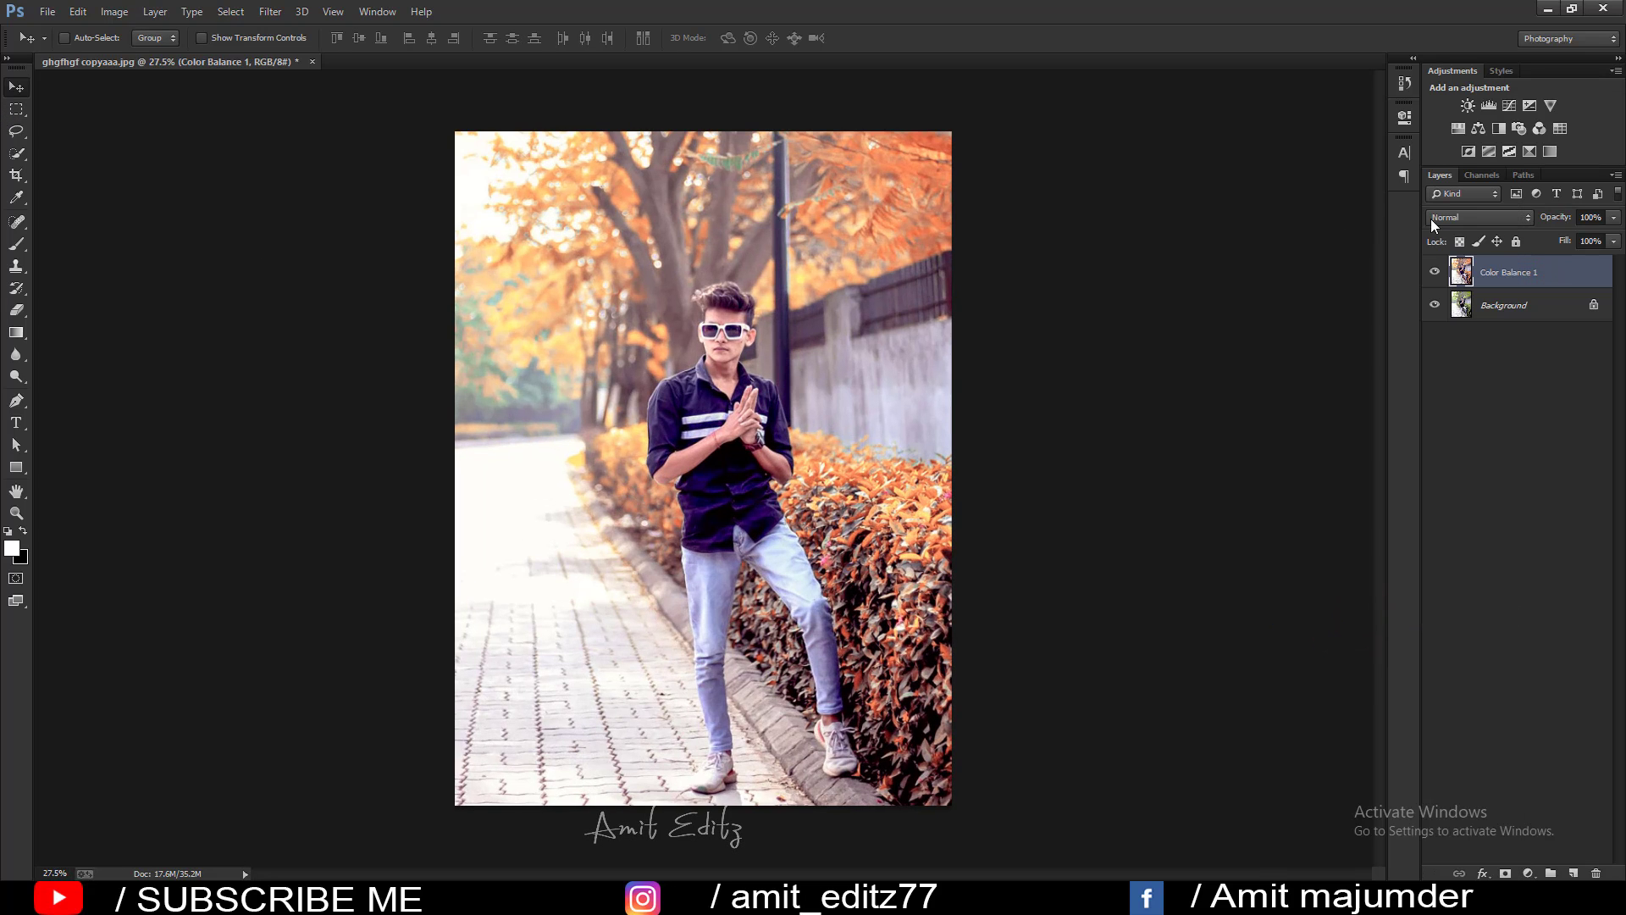
pyautogui.click(1435, 273)
pyautogui.click(1435, 273)
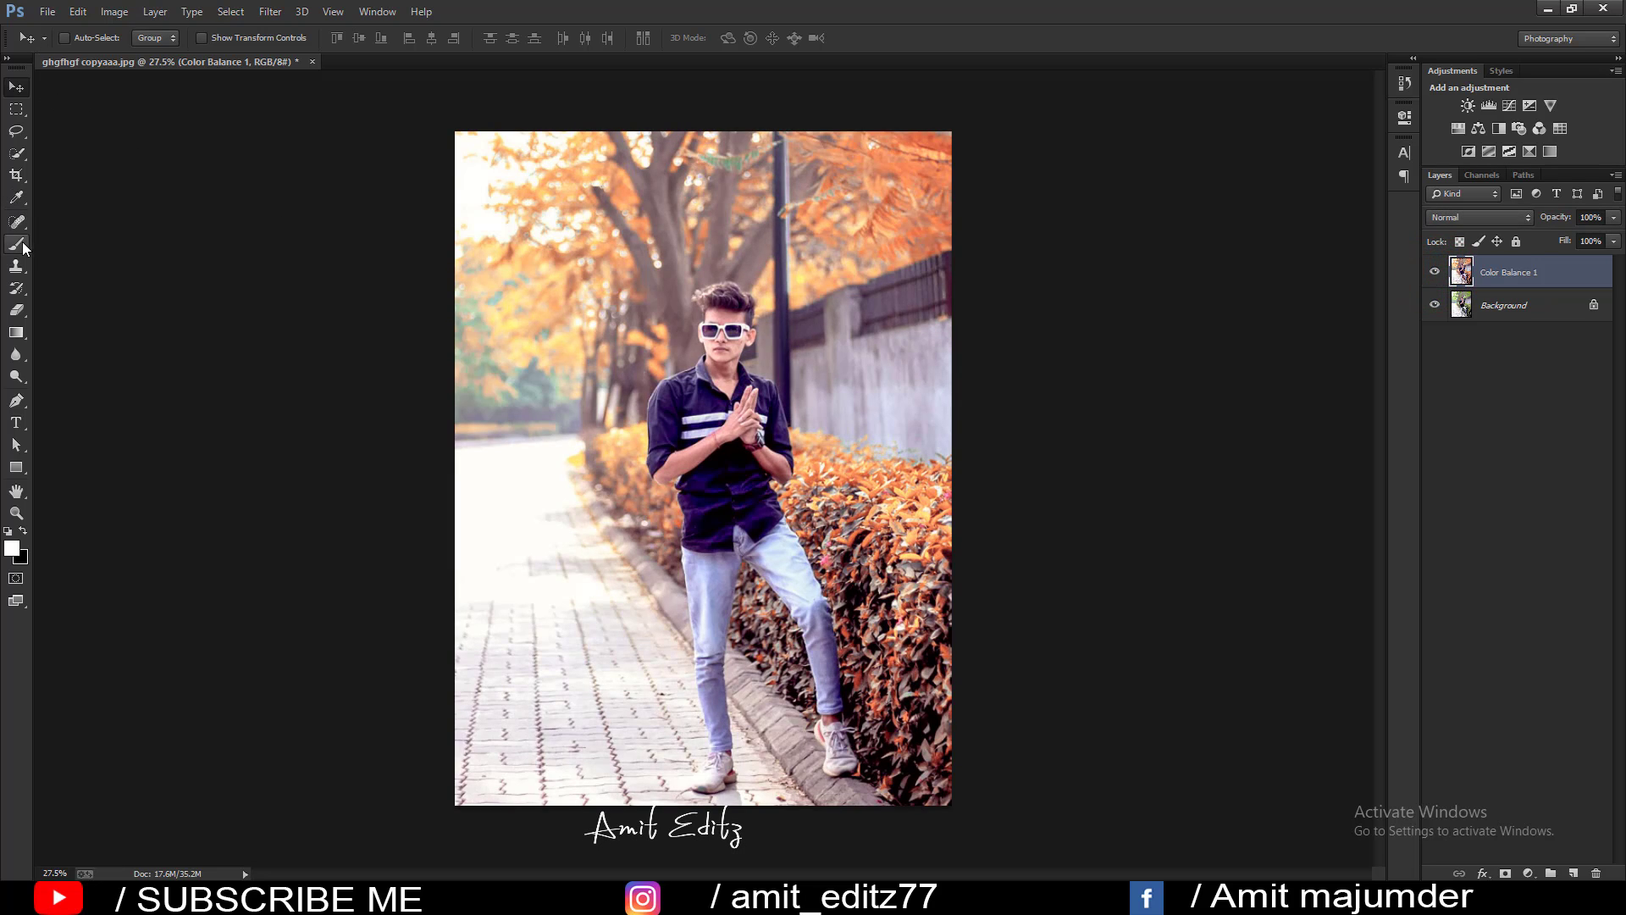
pyautogui.click(48, 11)
pyautogui.click(52, 45)
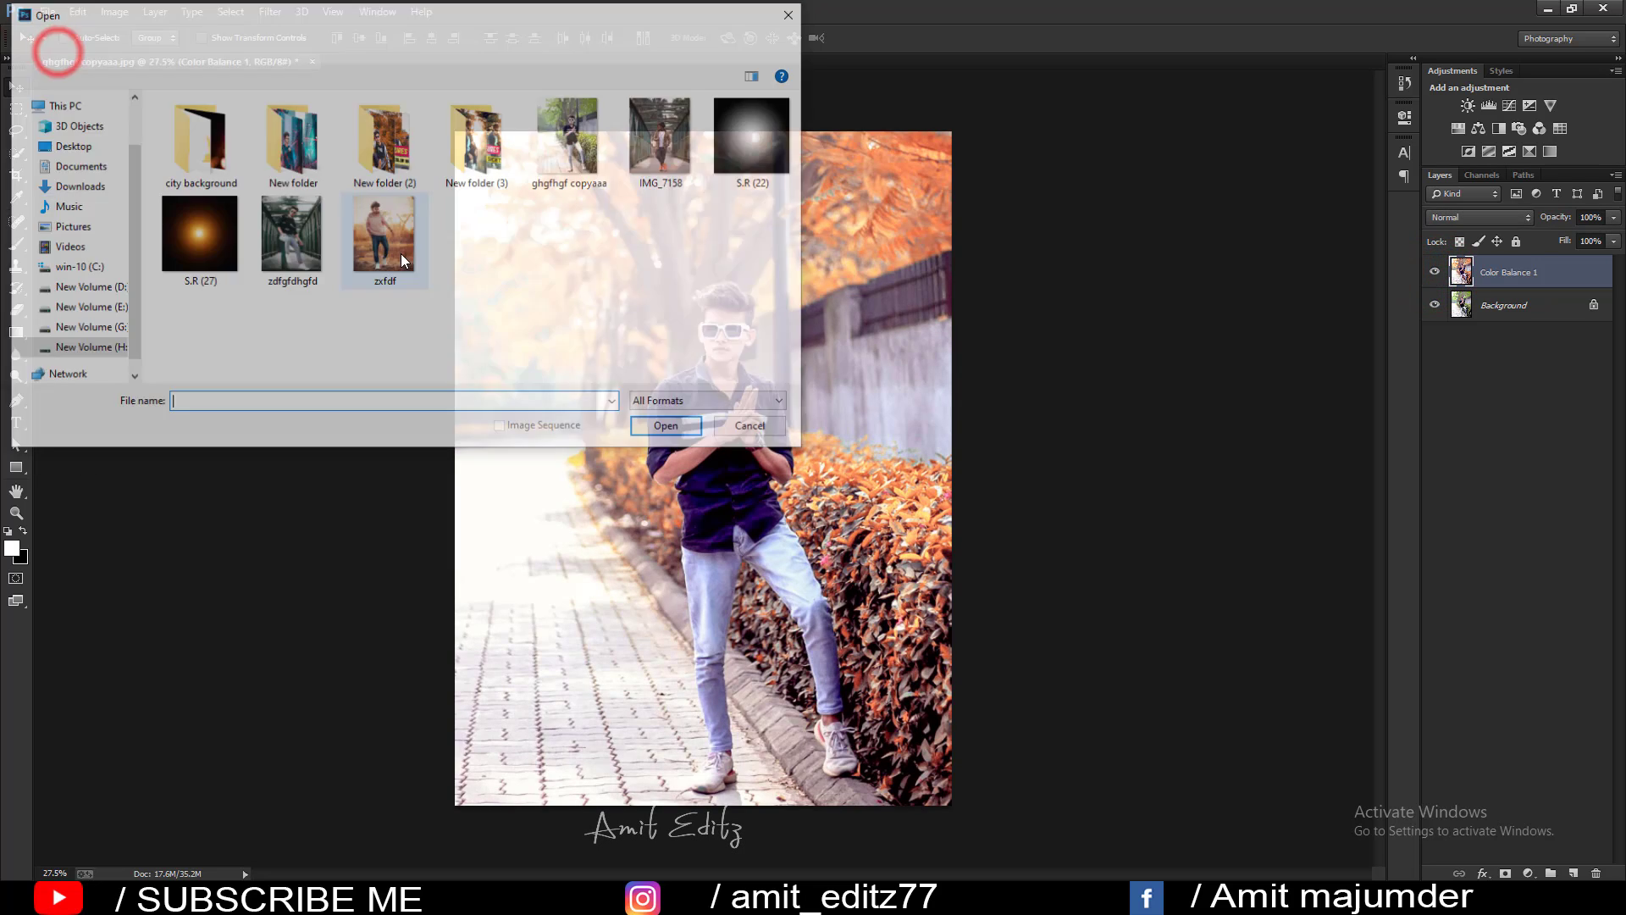
pyautogui.click(384, 236)
pyautogui.click(669, 427)
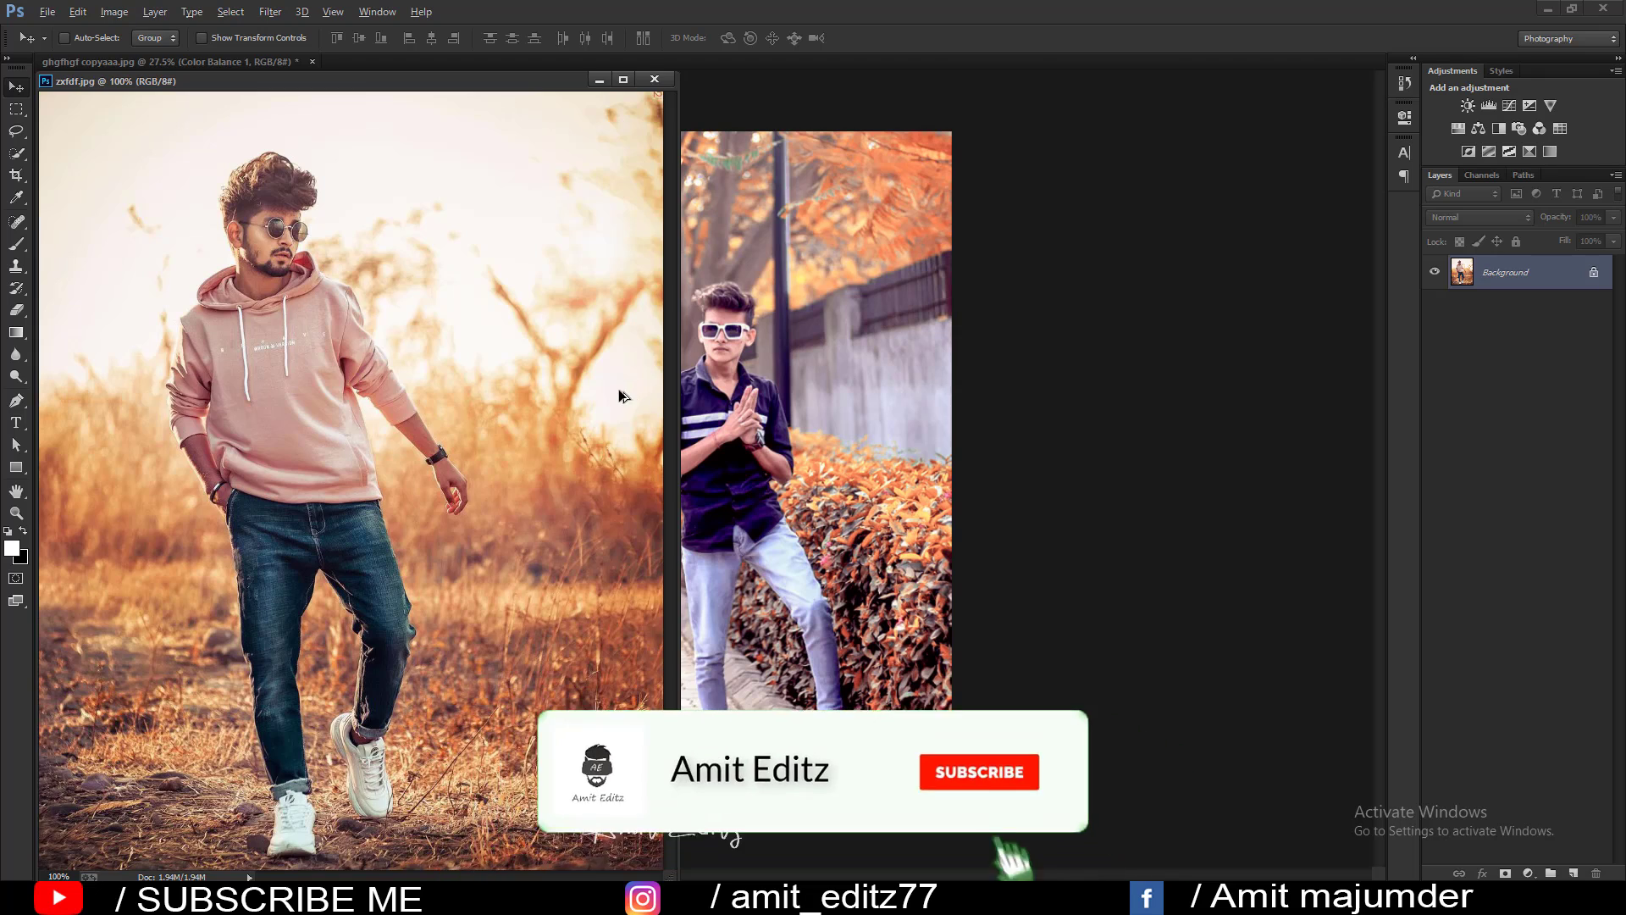
pyautogui.hotkey('ctrl', '0')
pyautogui.hotkey('ctrl', '-')
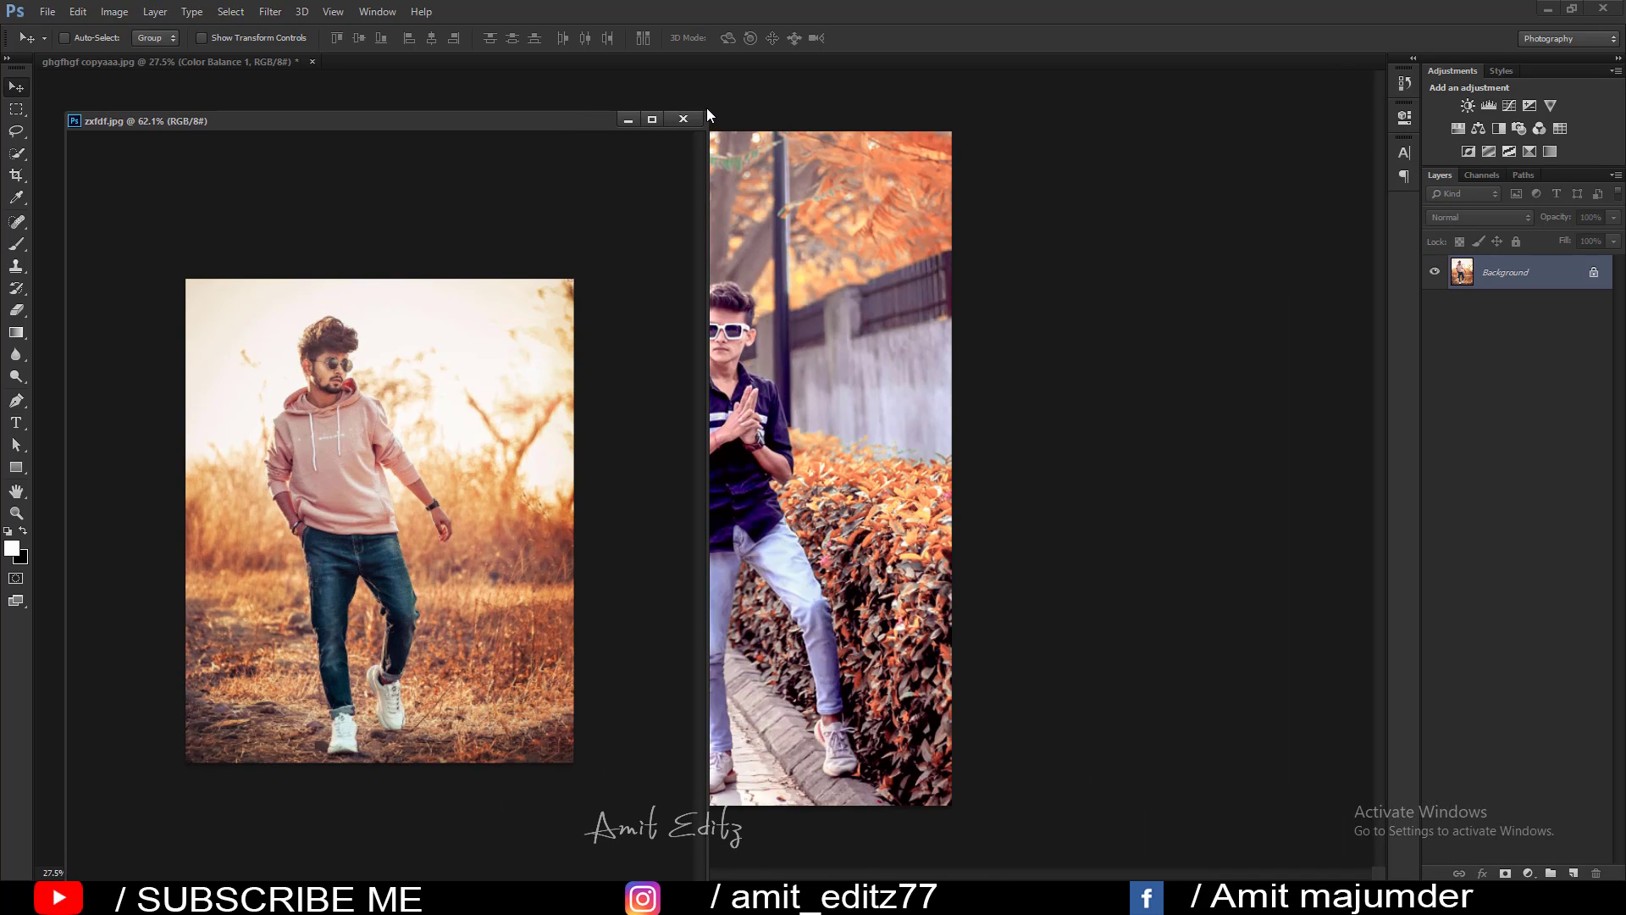
pyautogui.moveTo(707, 111); pyautogui.dragTo(651, 155)
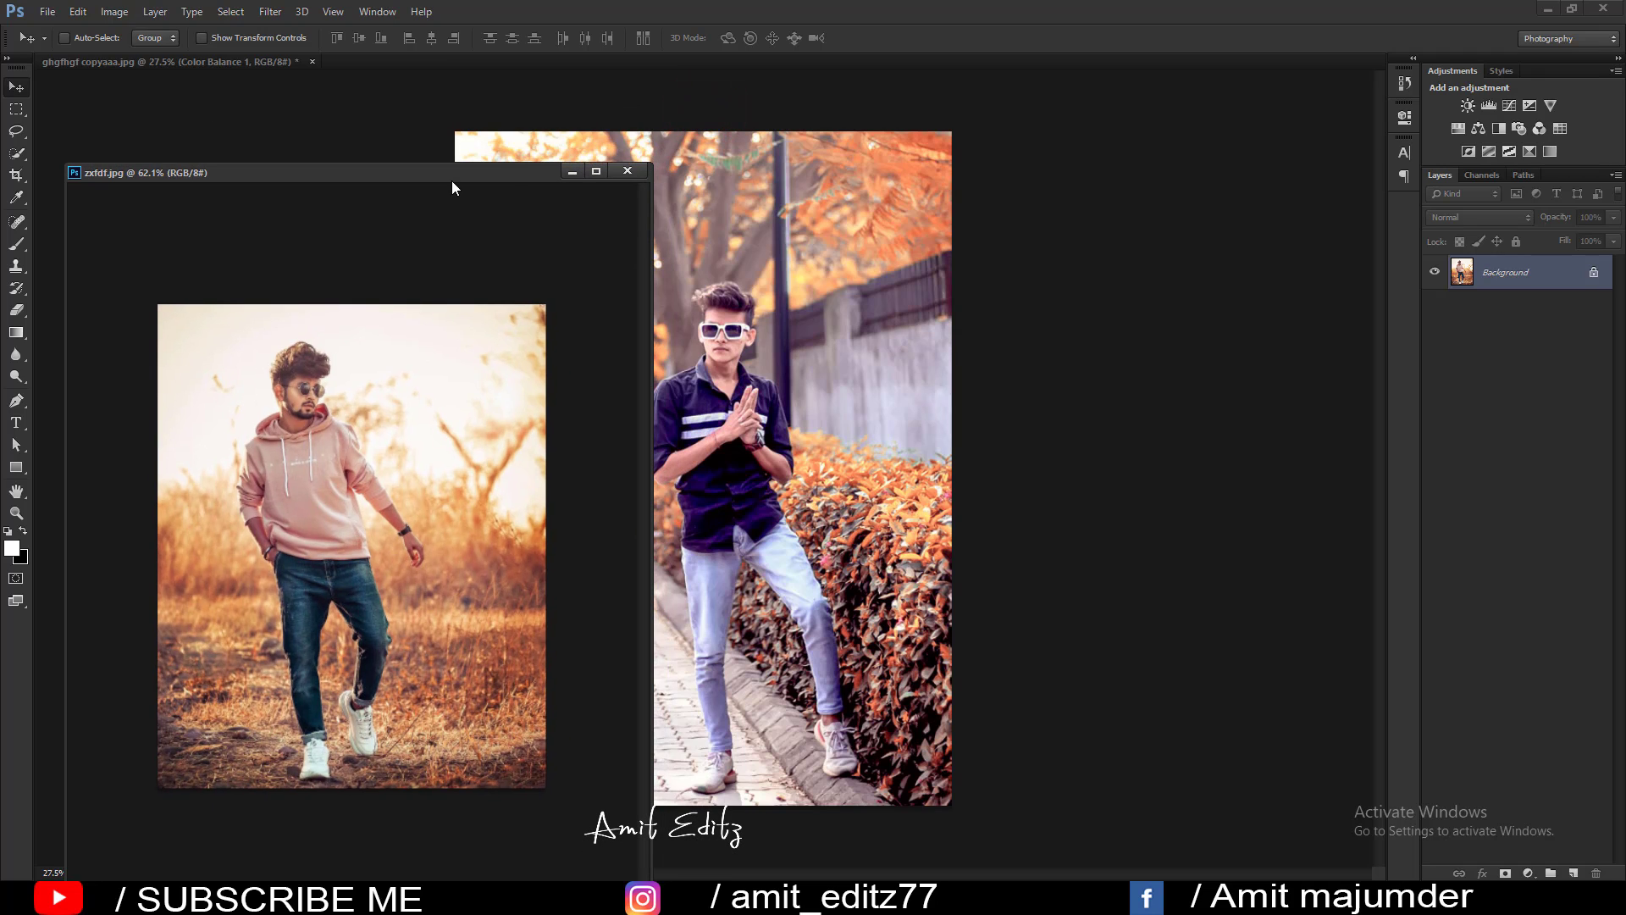
pyautogui.moveTo(462, 175); pyautogui.dragTo(458, 96)
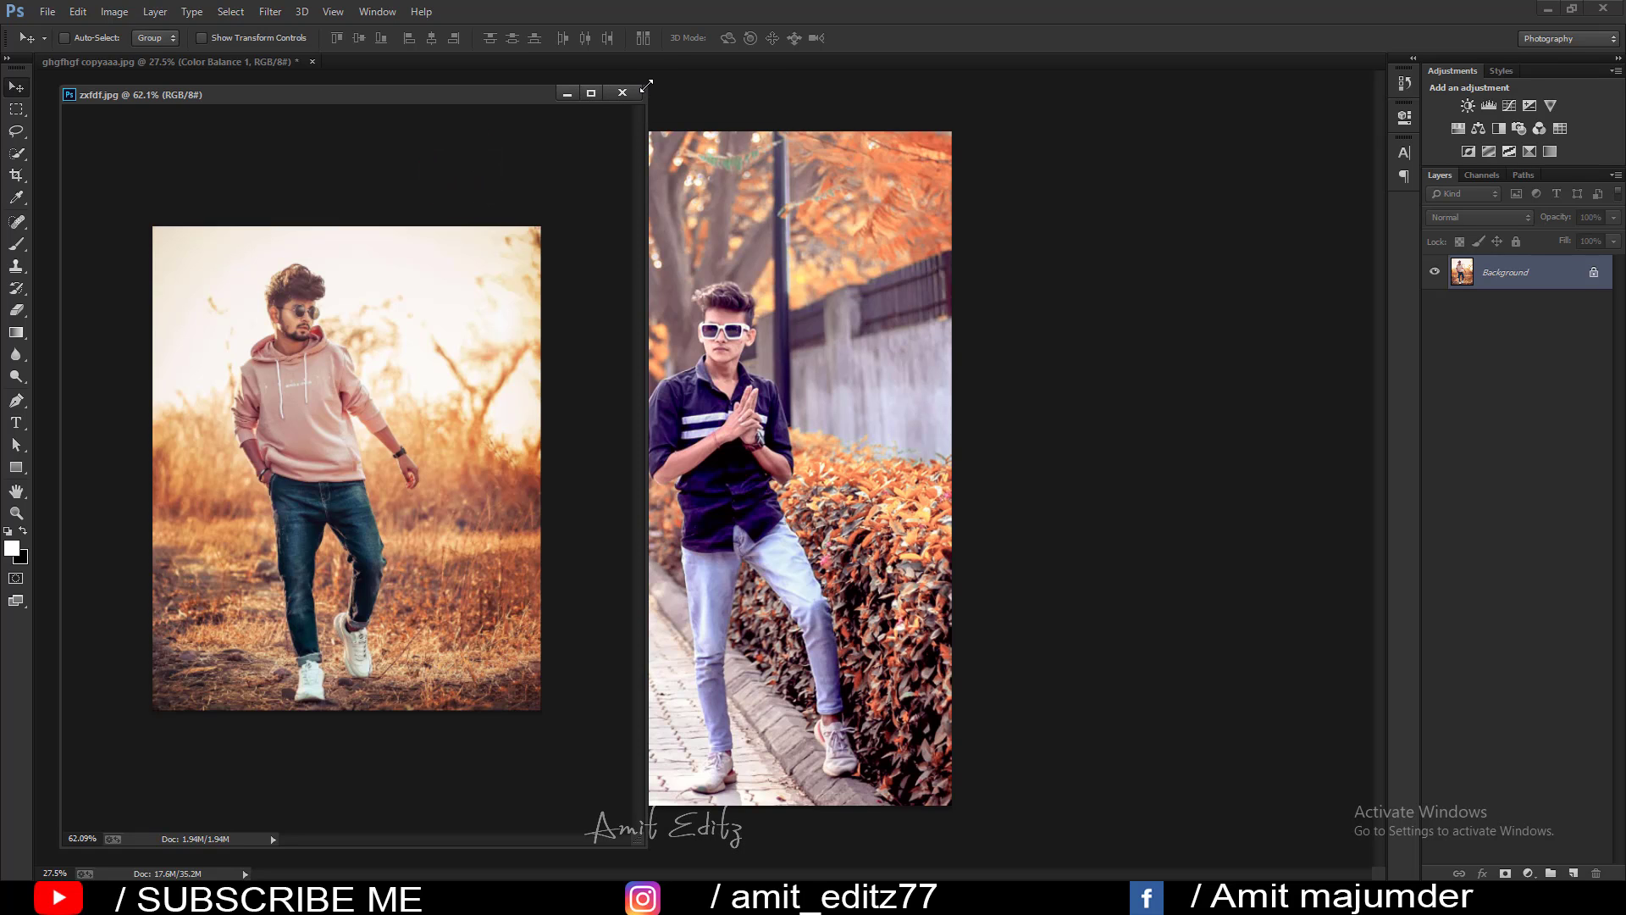
pyautogui.moveTo(646, 85); pyautogui.dragTo(523, 271)
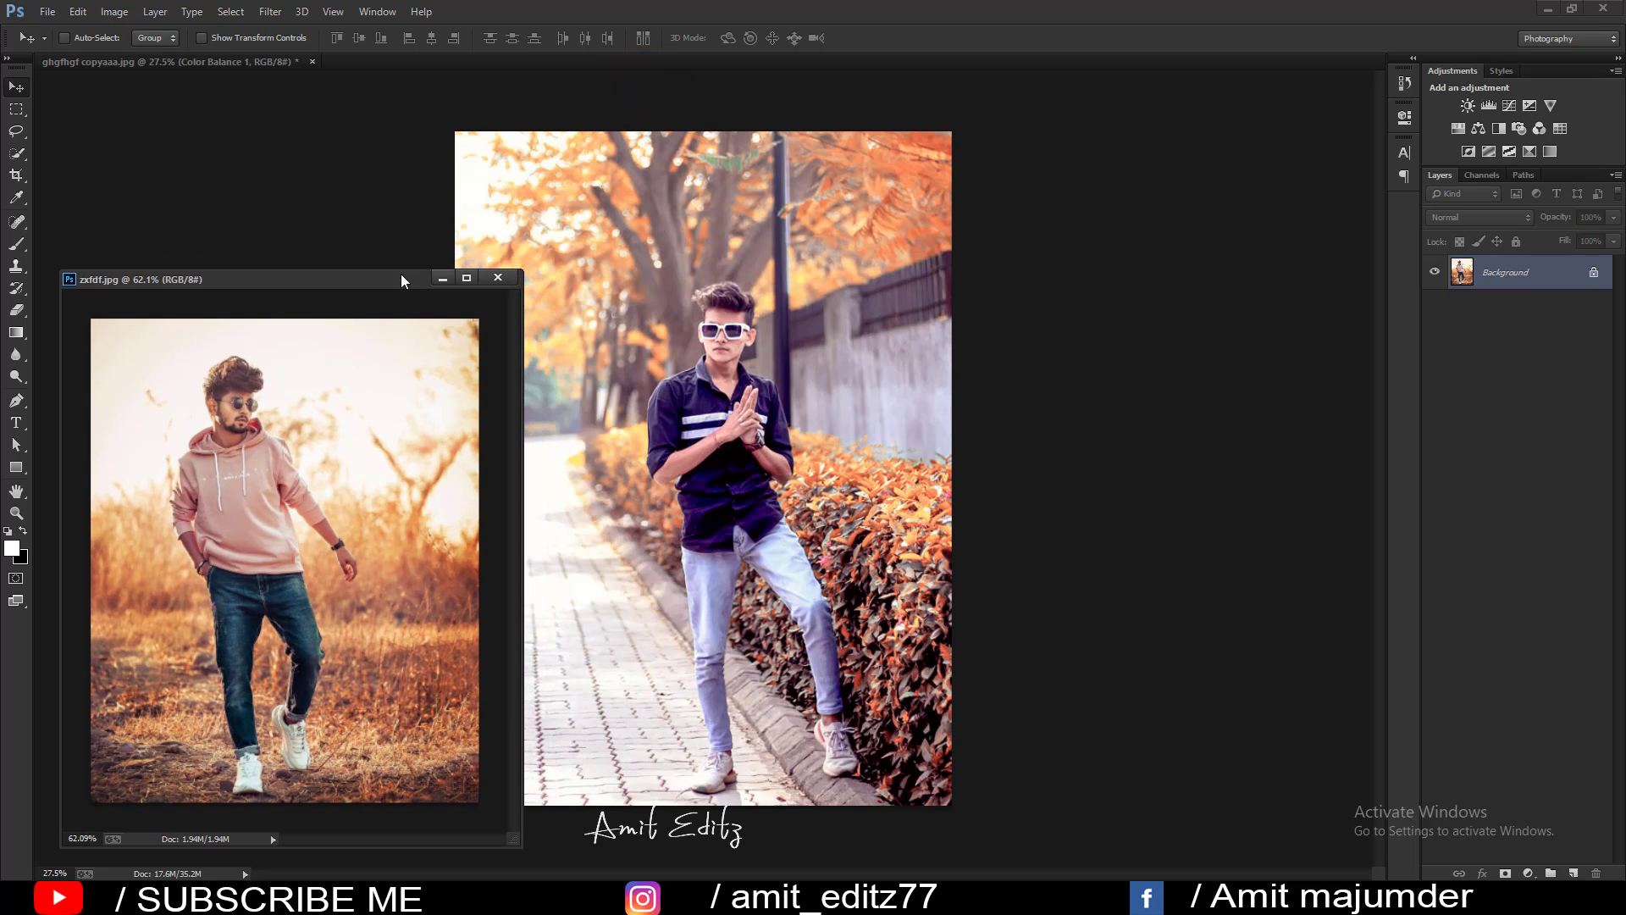
pyautogui.moveTo(402, 279); pyautogui.dragTo(384, 161)
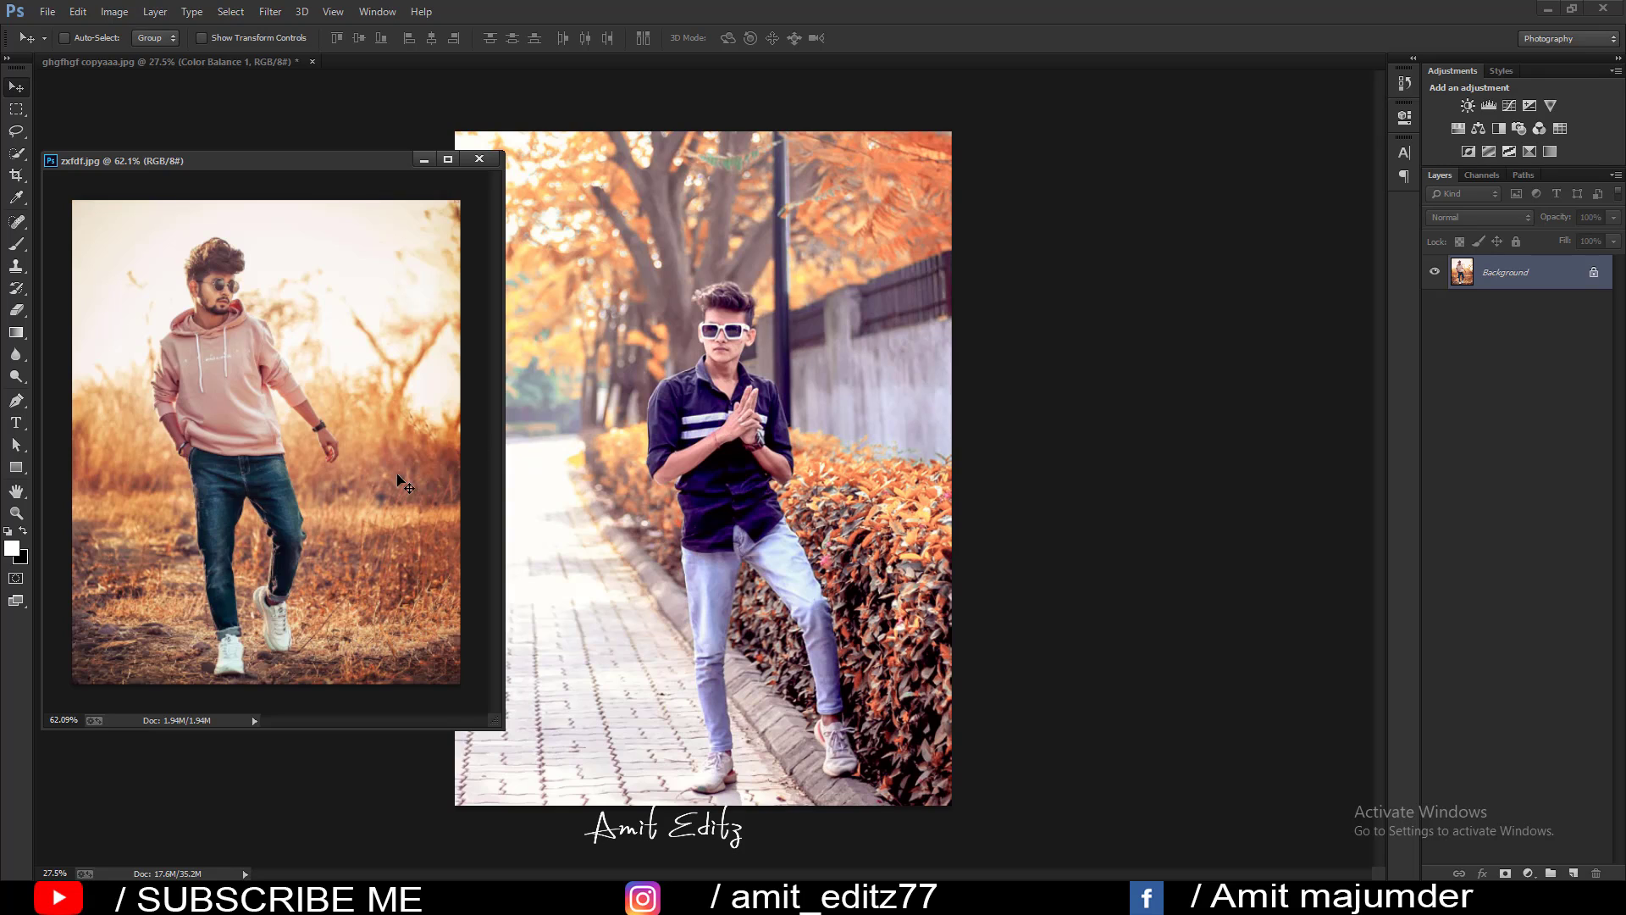
pyautogui.click(481, 159)
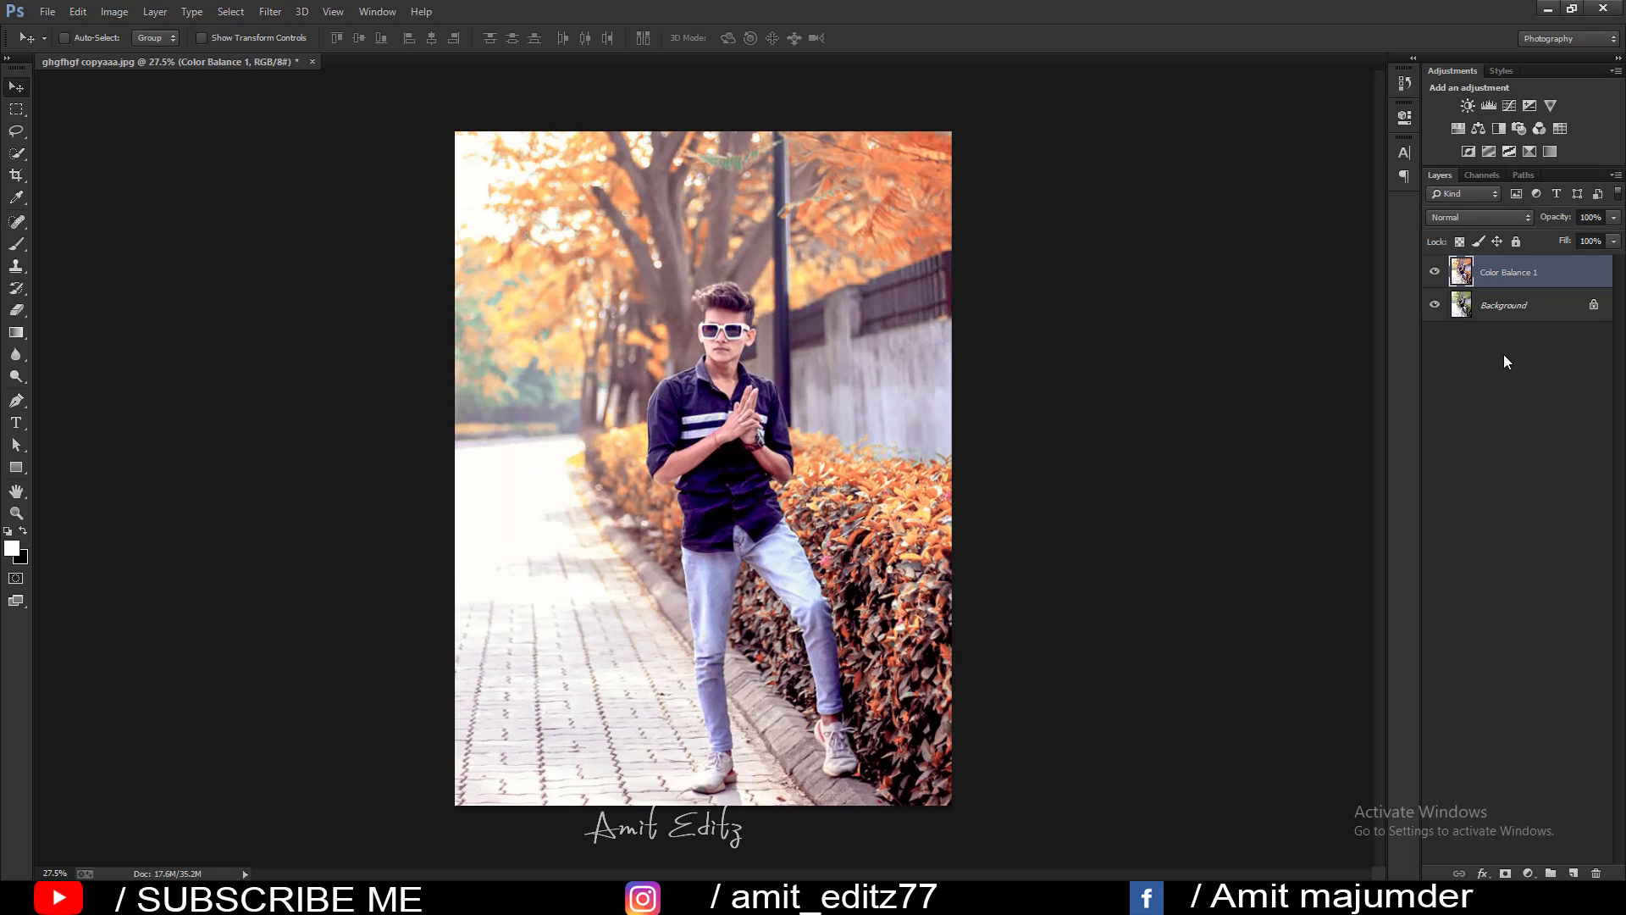
# - Toggle the grade to compare and zoom in on the portrait
pyautogui.click(1433, 272)
pyautogui.click(1433, 272)
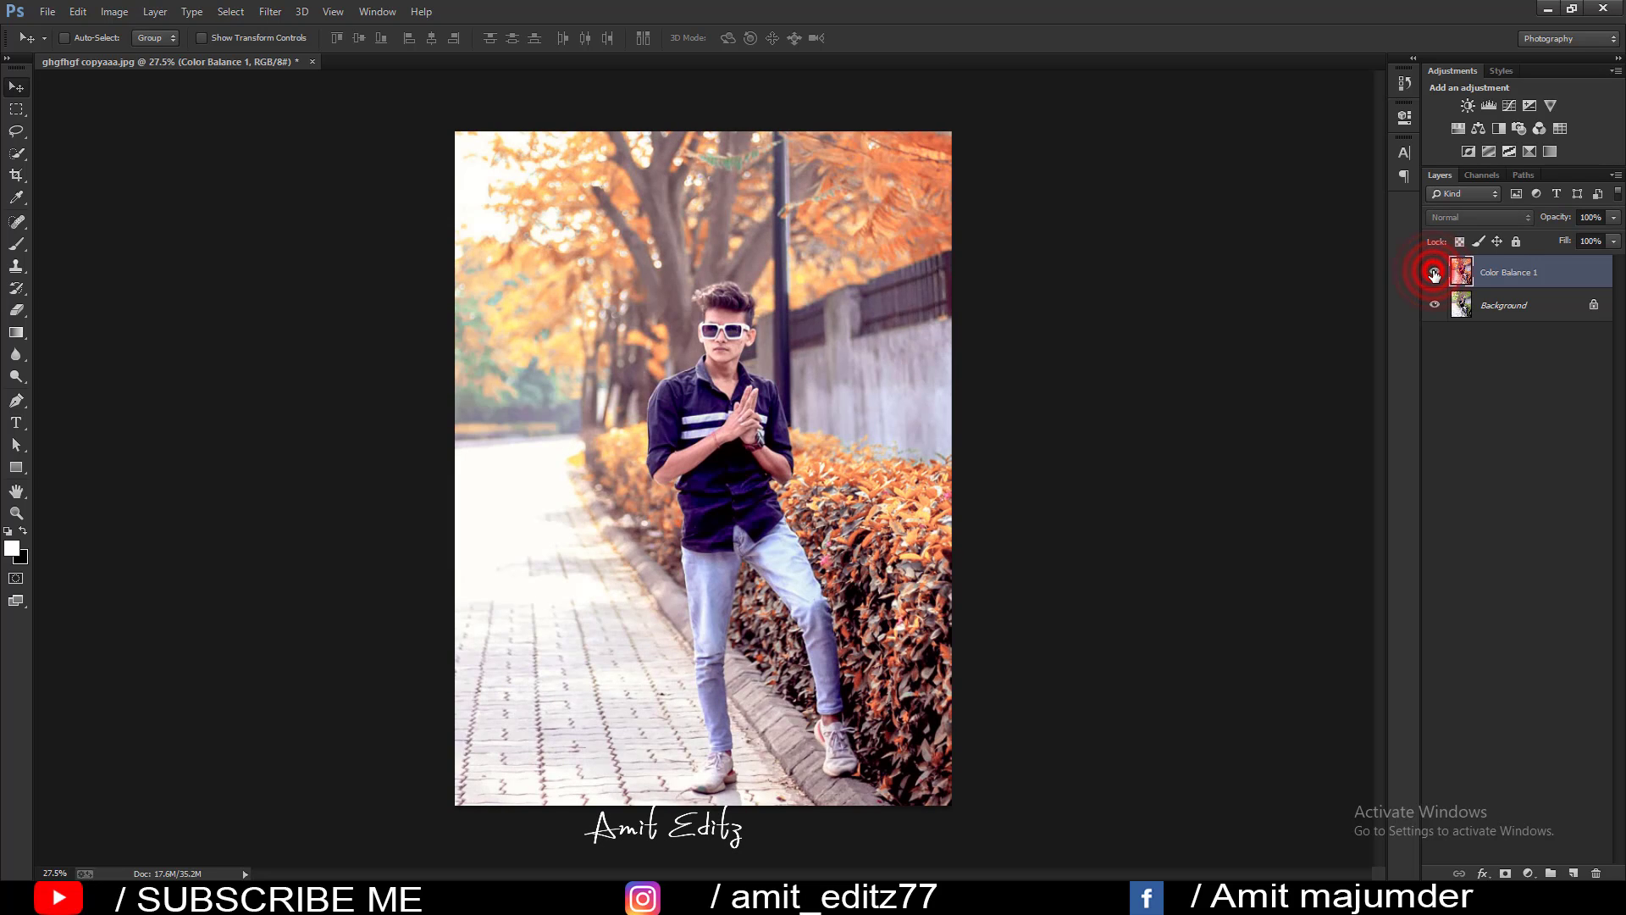
pyautogui.hotkey('ctrl', '+')
pyautogui.scroll(-1, 699, 370)
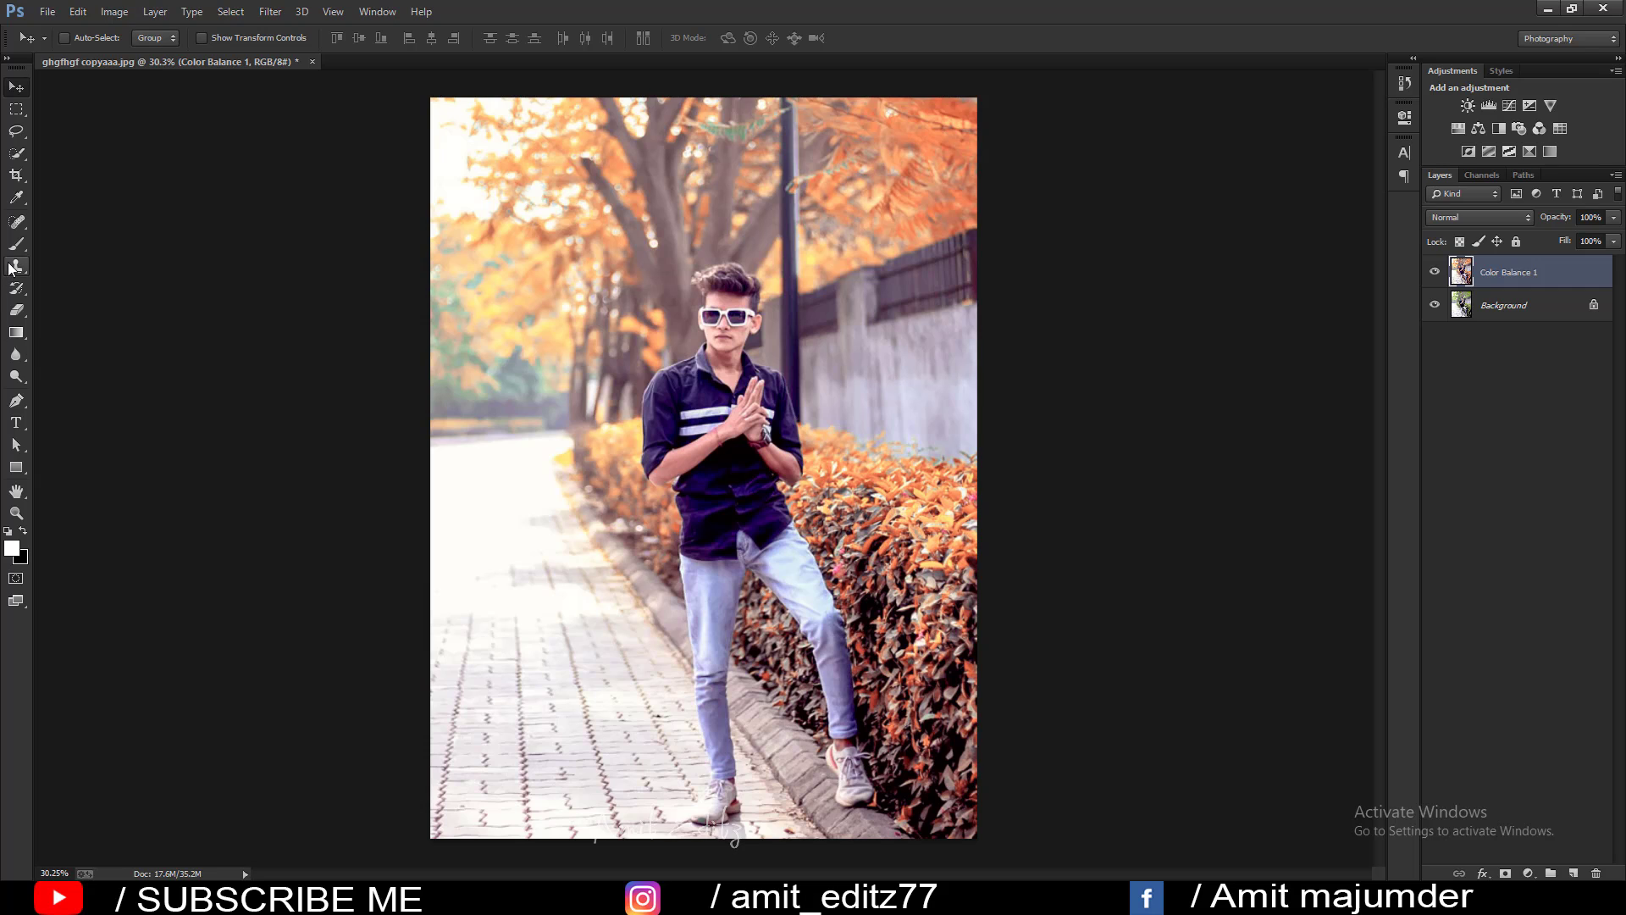
# - Stamp the logo brush at 152 px onto the grey wall right of the man
pyautogui.click(16, 243)
pyautogui.rightClick(696, 389)
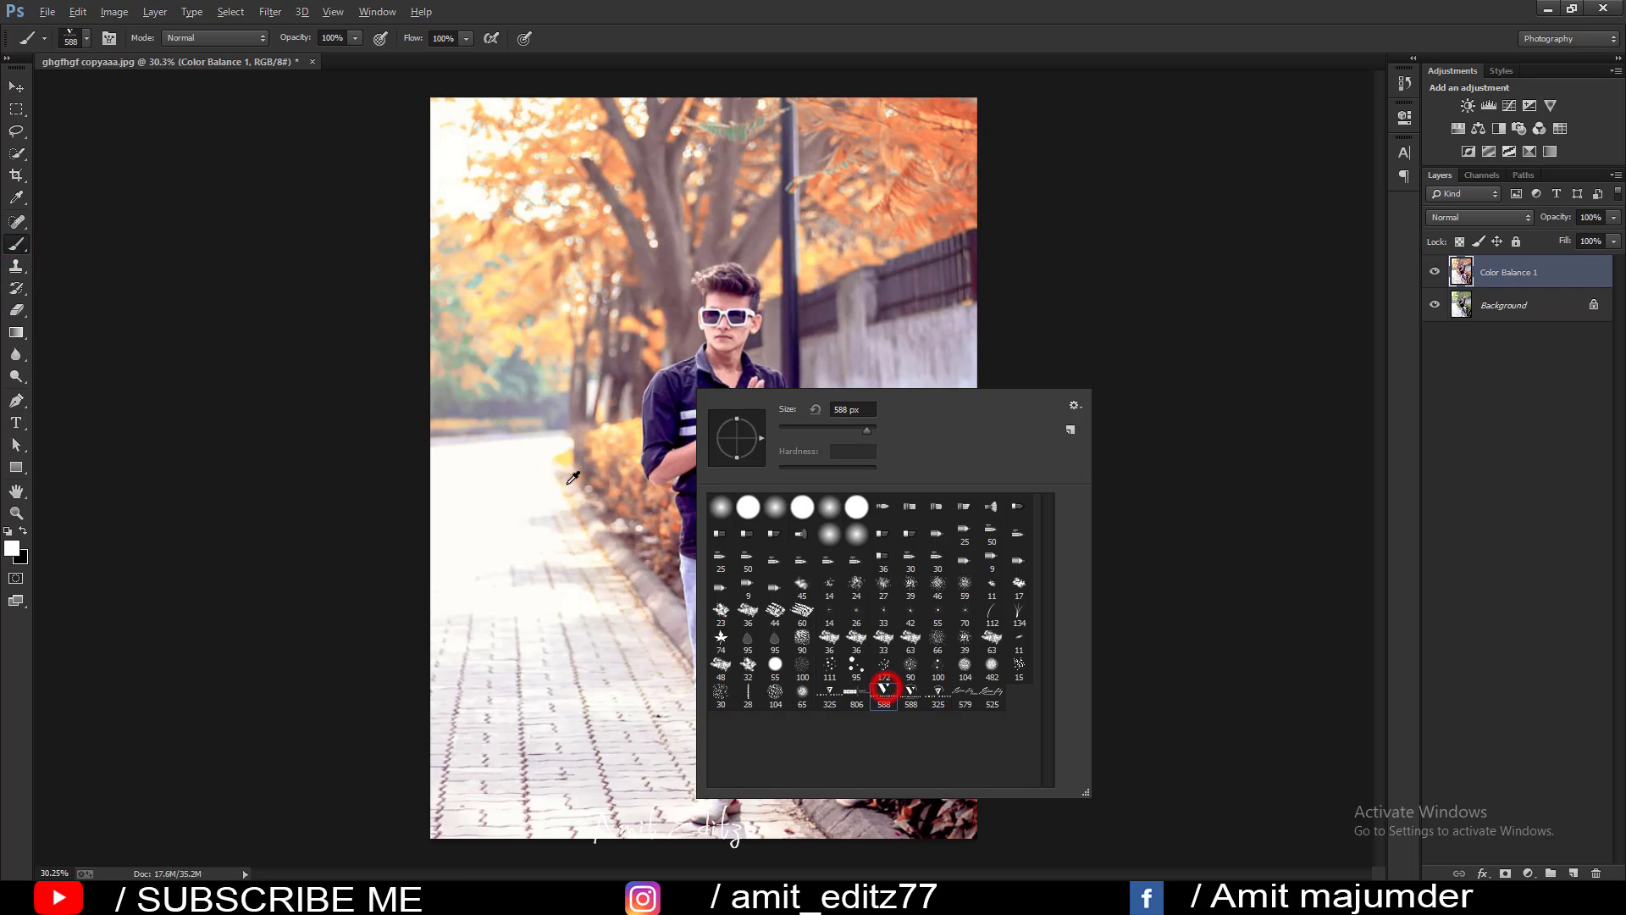
pyautogui.moveTo(563, 482); pyautogui.dragTo(517, 471)
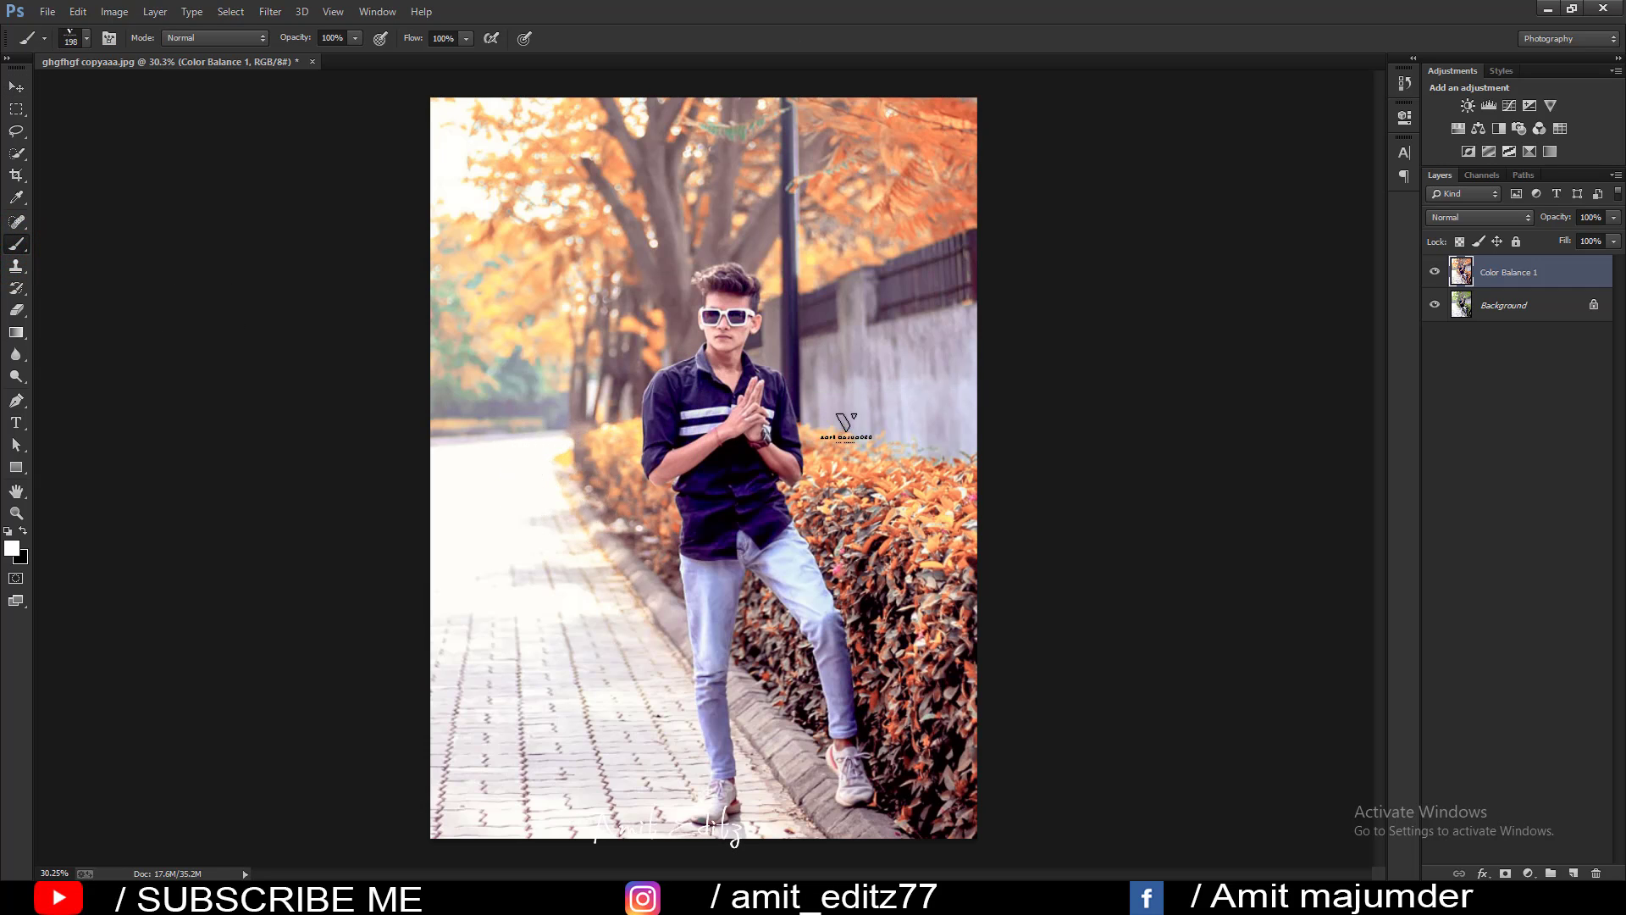
pyautogui.moveTo(900, 432); pyautogui.dragTo(861, 432)
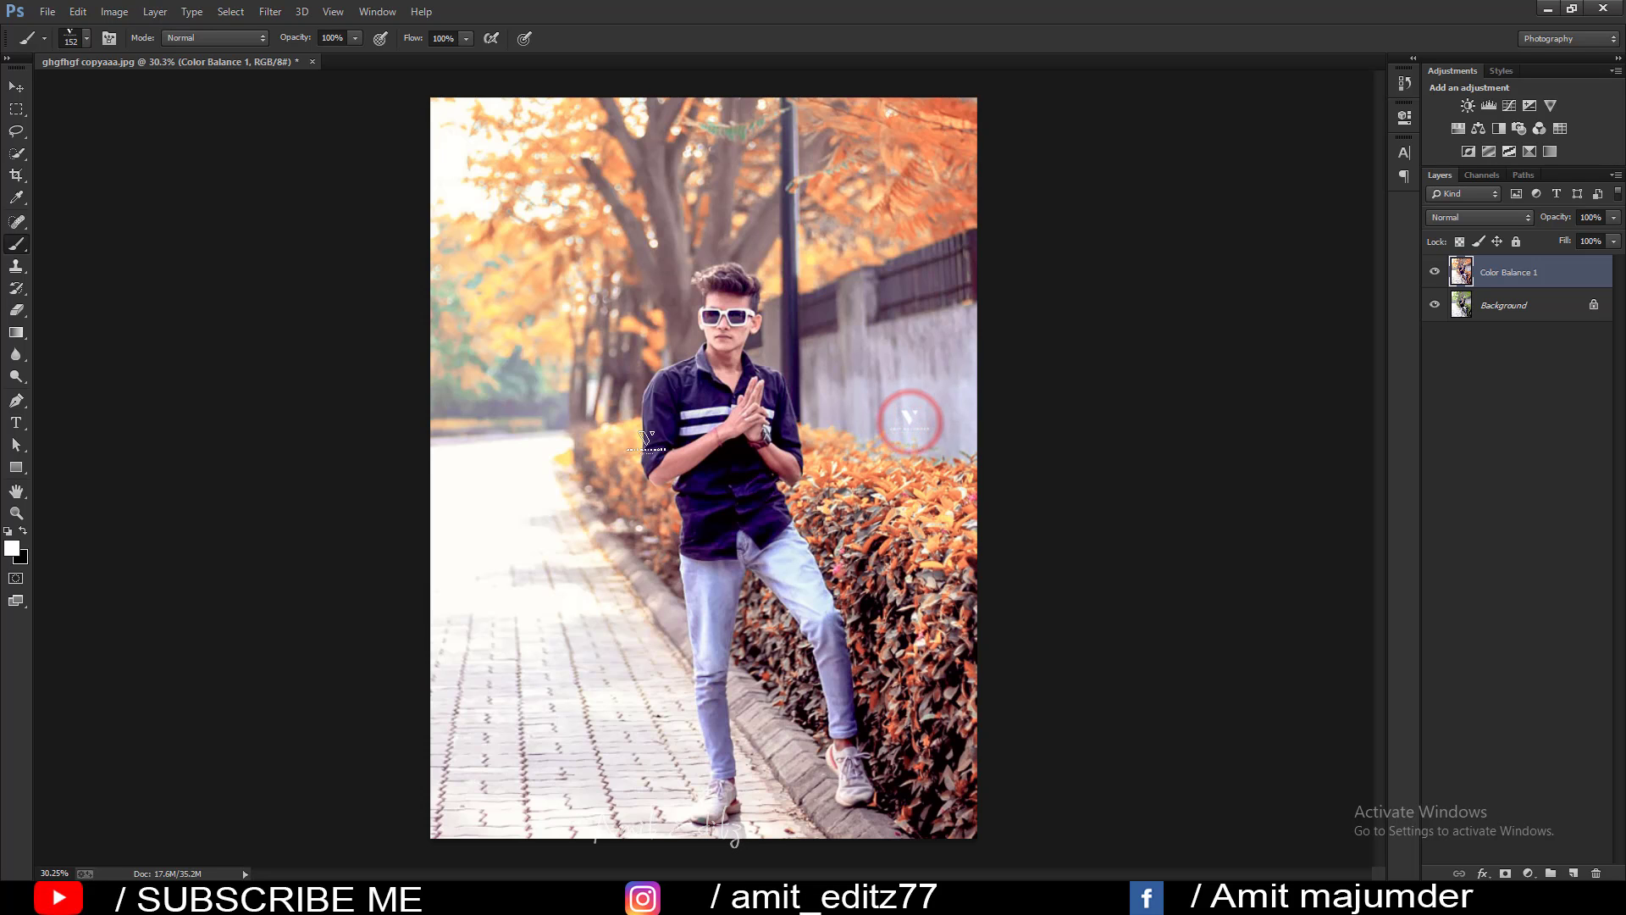
pyautogui.rightClick(684, 559)
pyautogui.click(684, 559)
# - Toggle the grade off and on to compare before and after the watermark
pyautogui.click(16, 86)
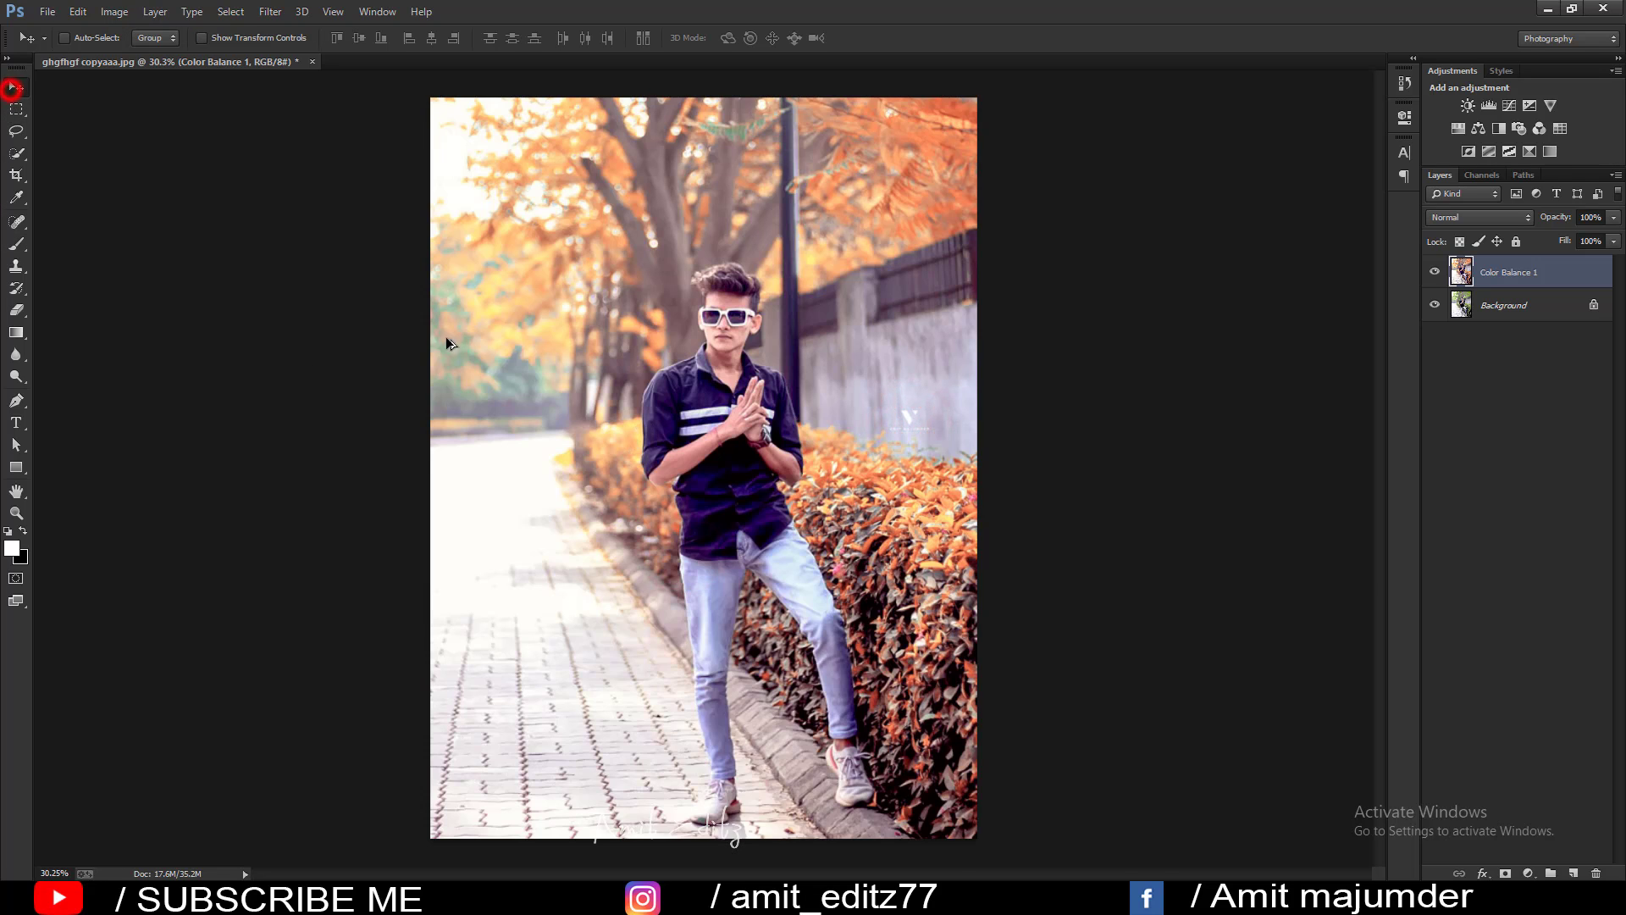
pyautogui.scroll(2, 493, 352)
pyautogui.scroll(-1, 493, 352)
pyautogui.scroll(-1, 1363, 361)
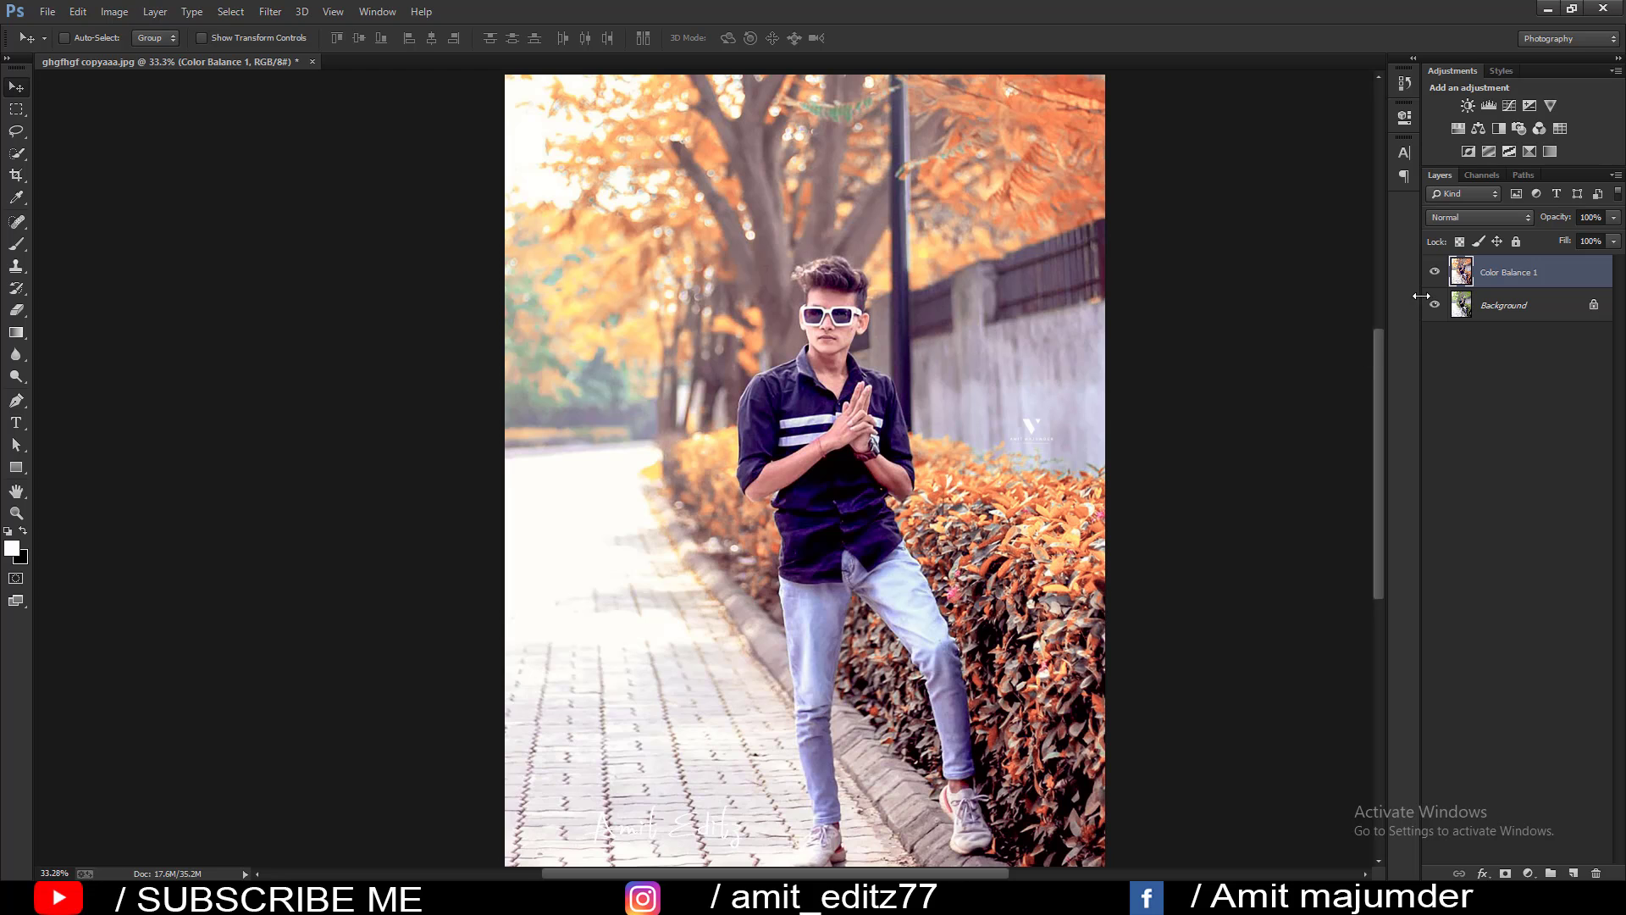
pyautogui.scroll(-1, 1023, 348)
pyautogui.click(1434, 272)
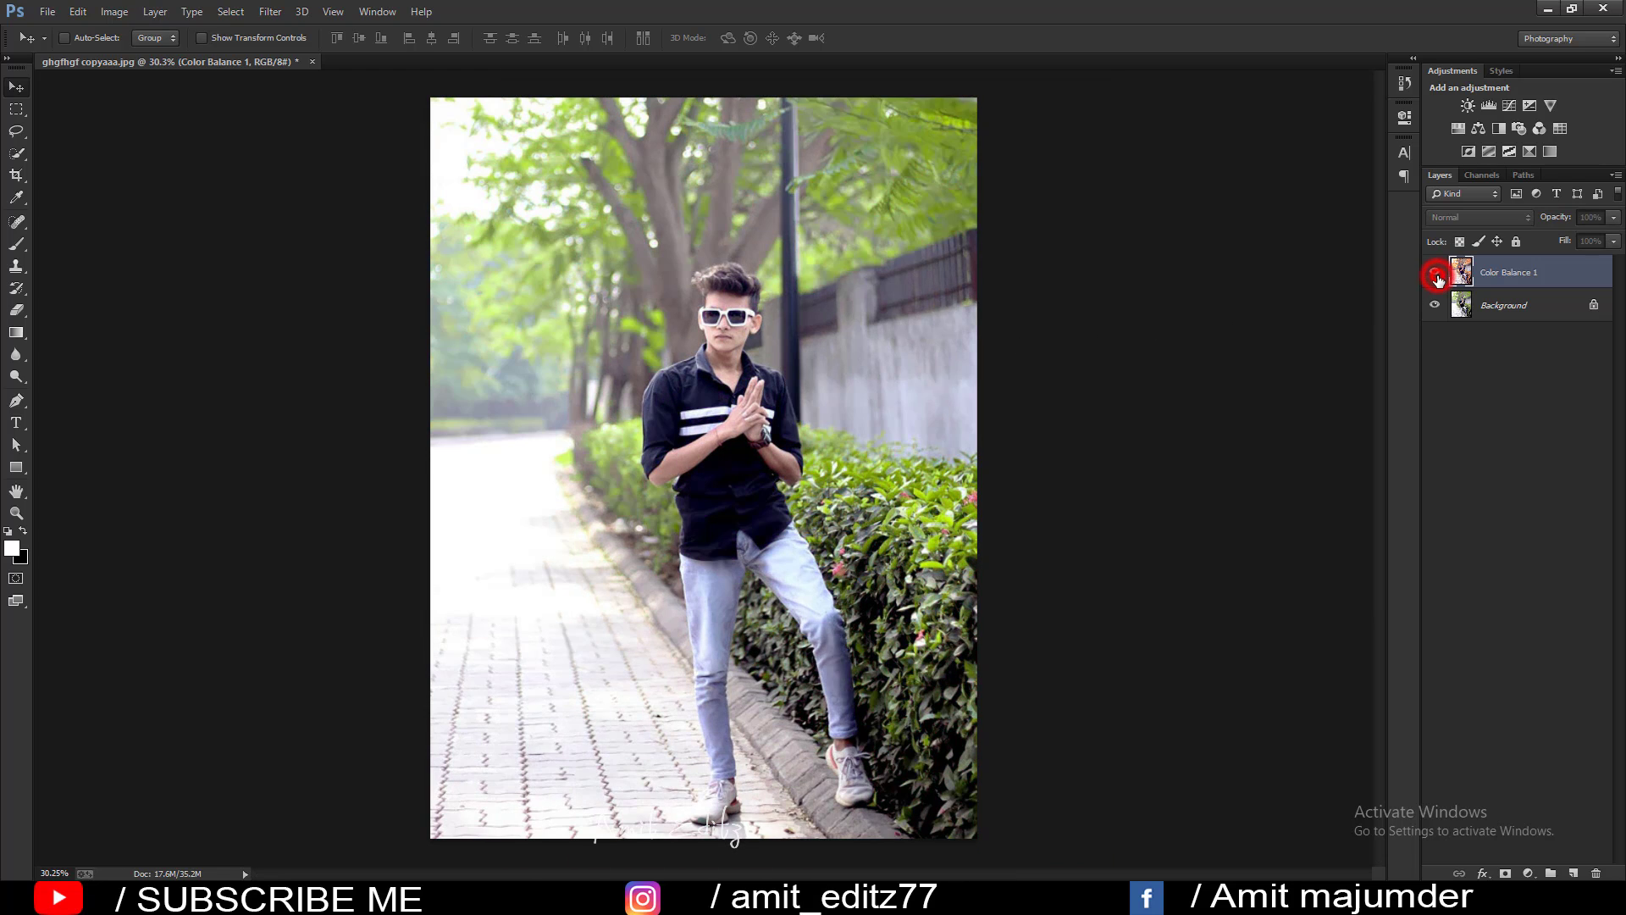
pyautogui.click(1434, 272)
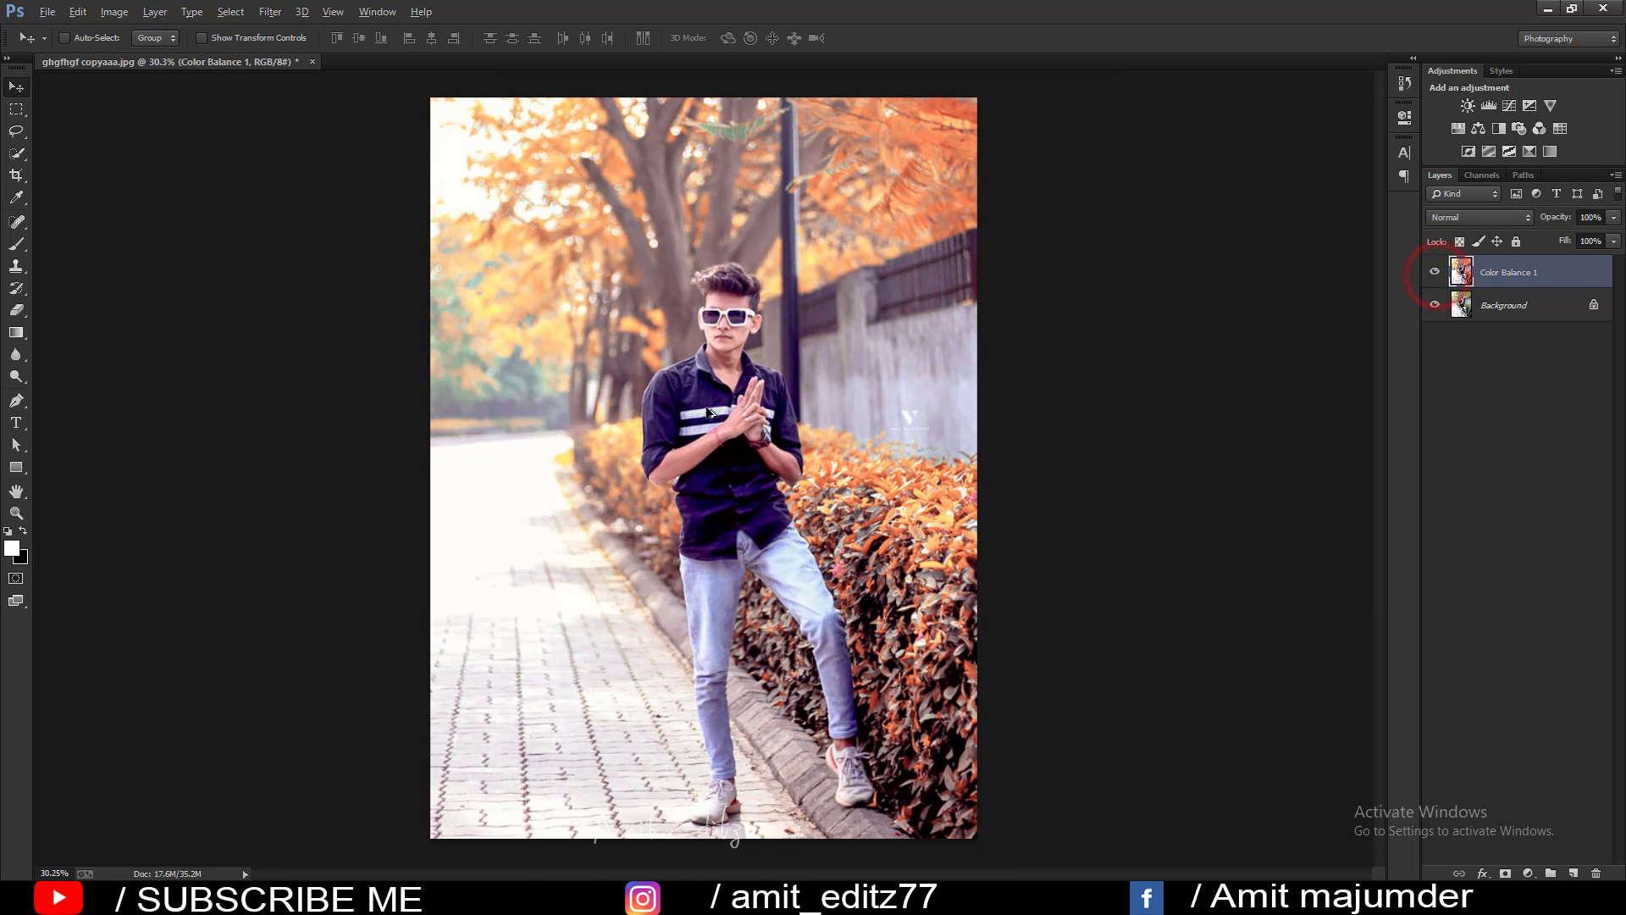
pyautogui.press('alt')
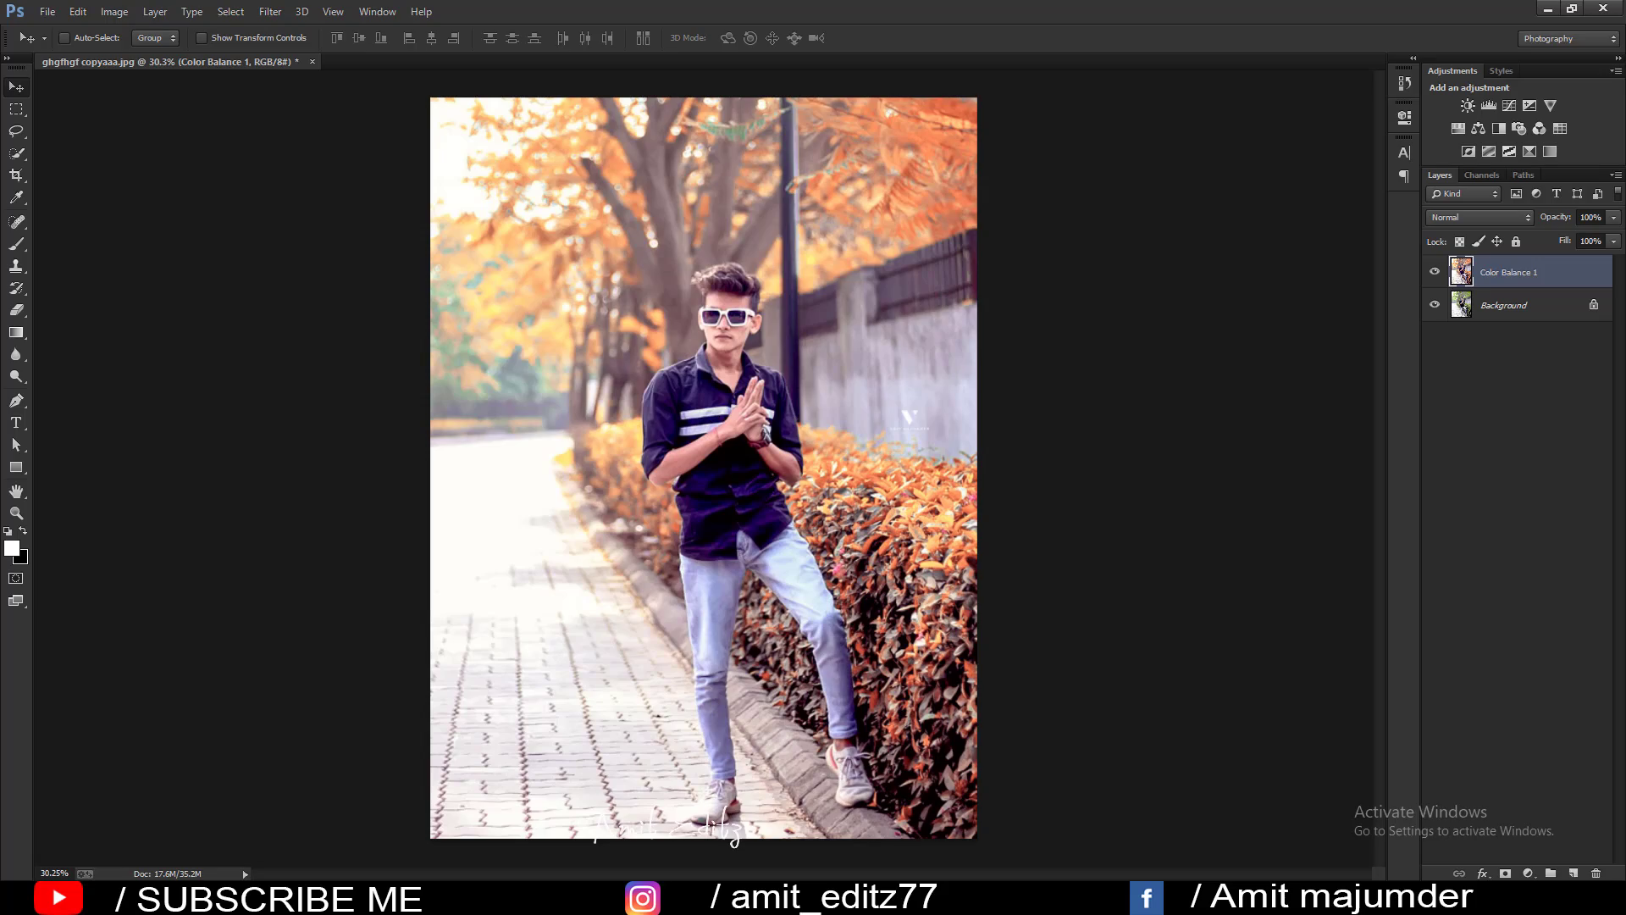